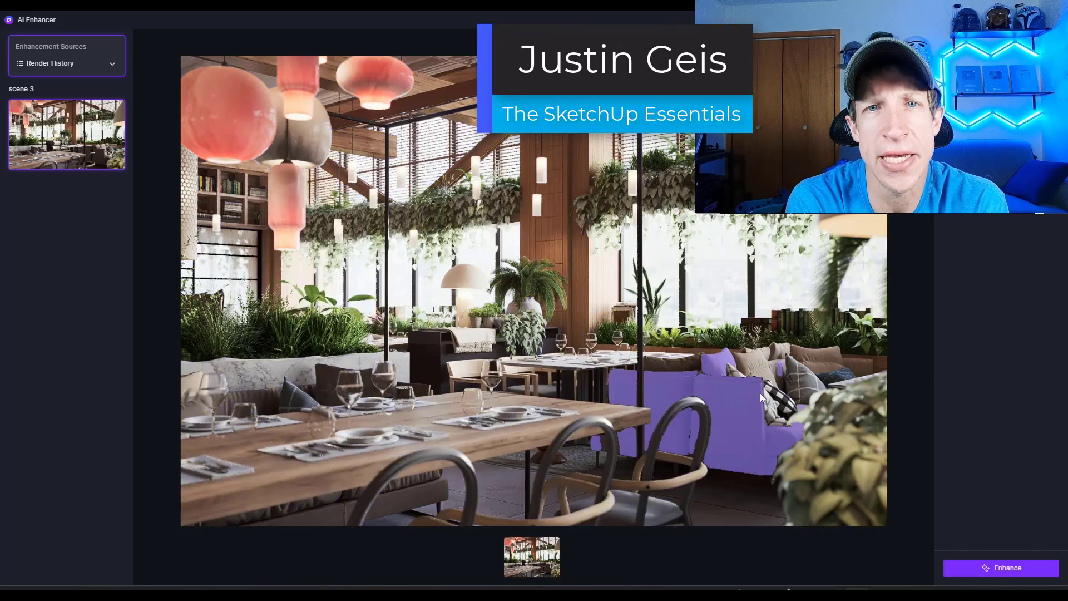
drag(771, 393, 783, 360)
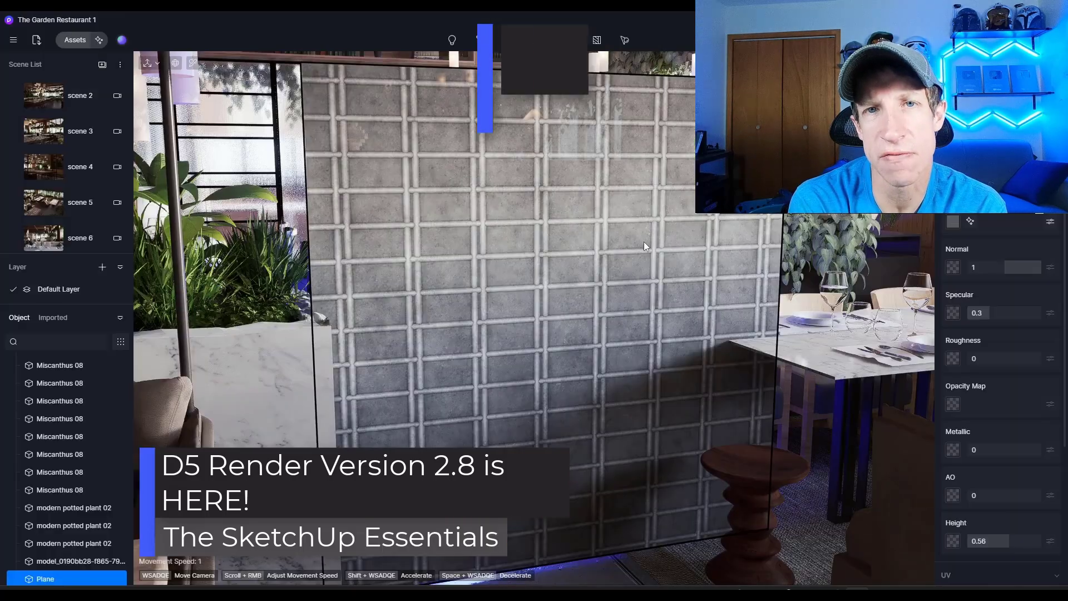
click(953, 404)
double_click(233, 131)
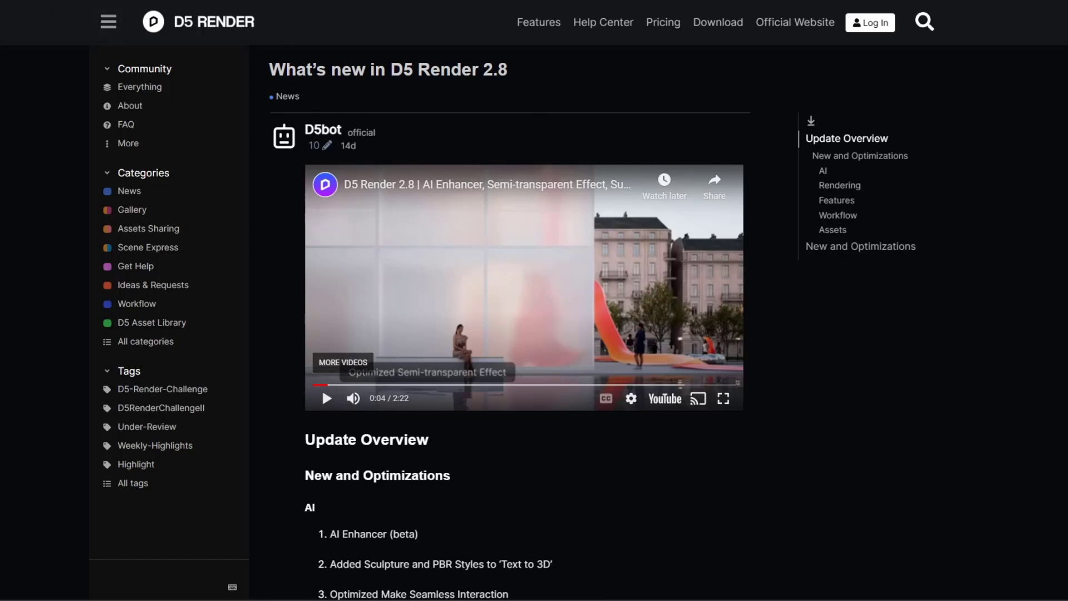
Step: Skim the update overview and AI Enhancer notes on the What's new in D5 Render 2.8 page, and switch to D5 Render
scroll(425, 250, down, 7)
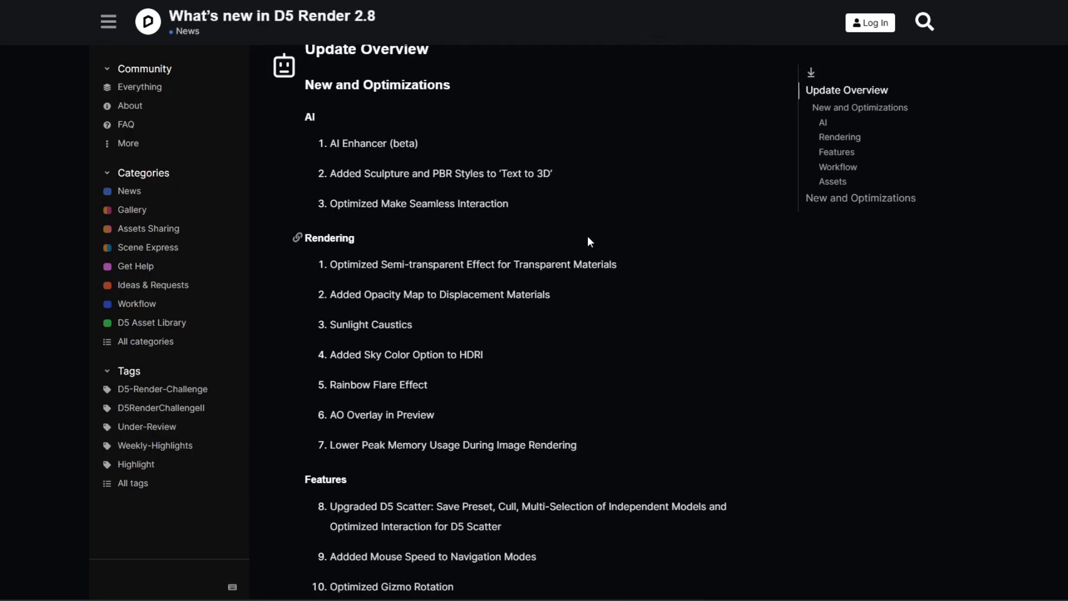
scroll(589, 241, down, 18)
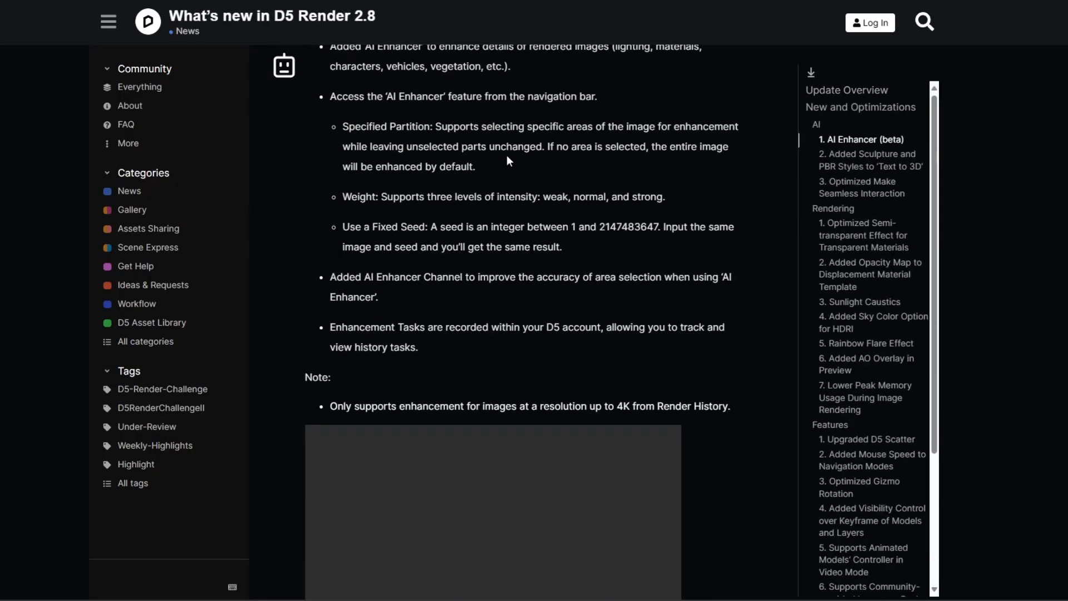
scroll(520, 262, up, 20)
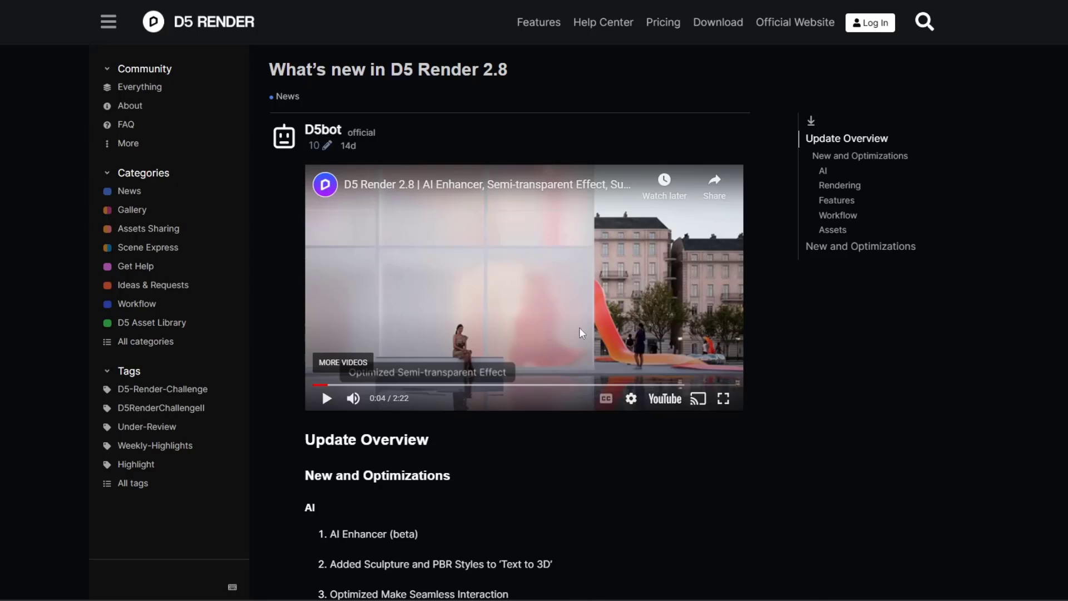
key(alt+Tab)
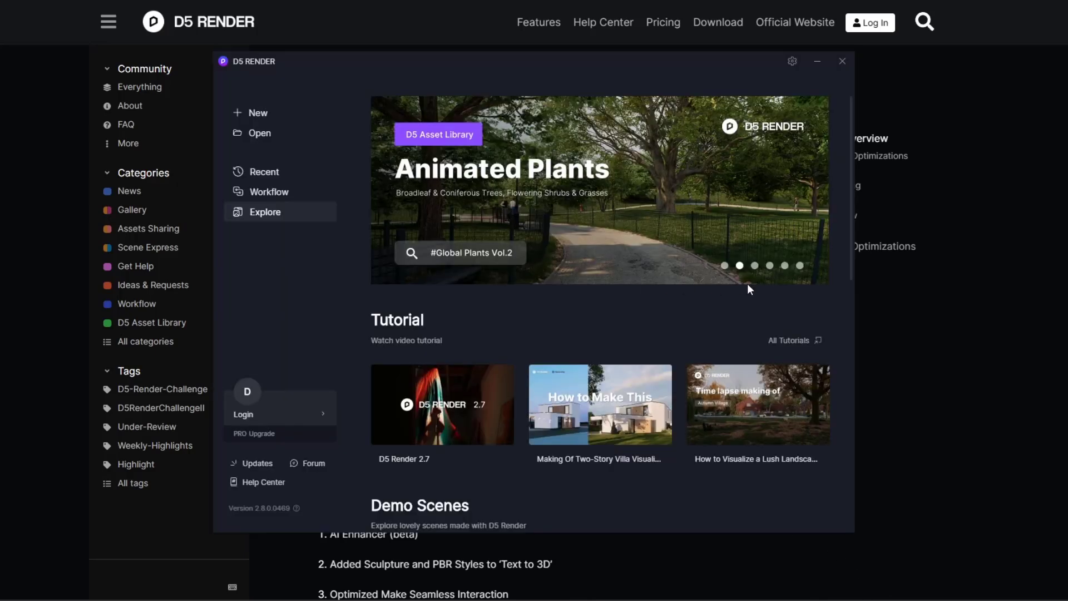
click(725, 266)
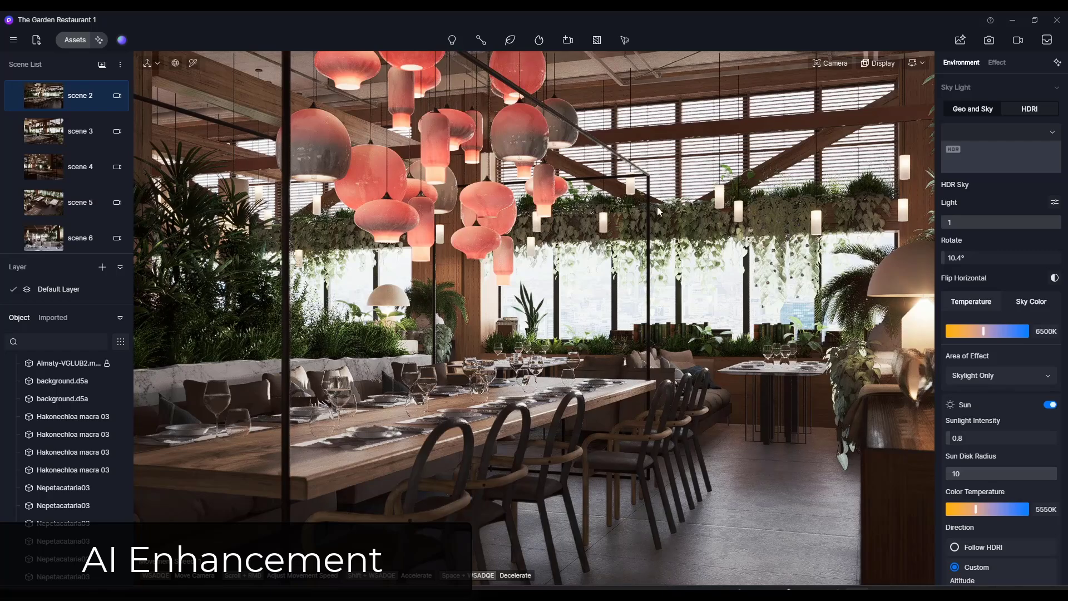
Step: Switch The Garden Restaurant 1 project to scene 3 and render it as a still image
right_drag(463, 287, 456, 286)
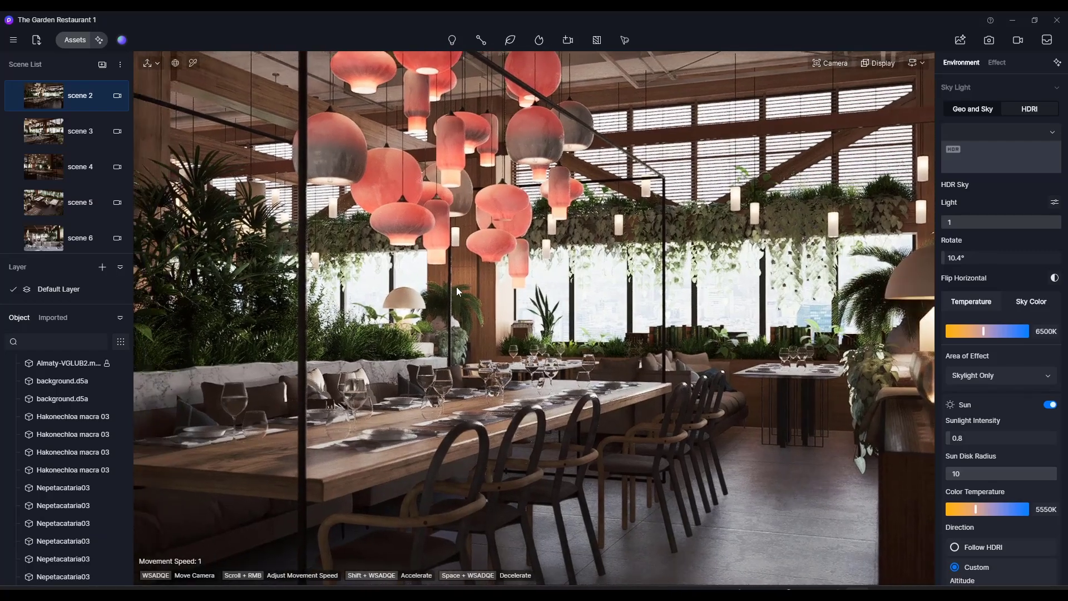
key(w)
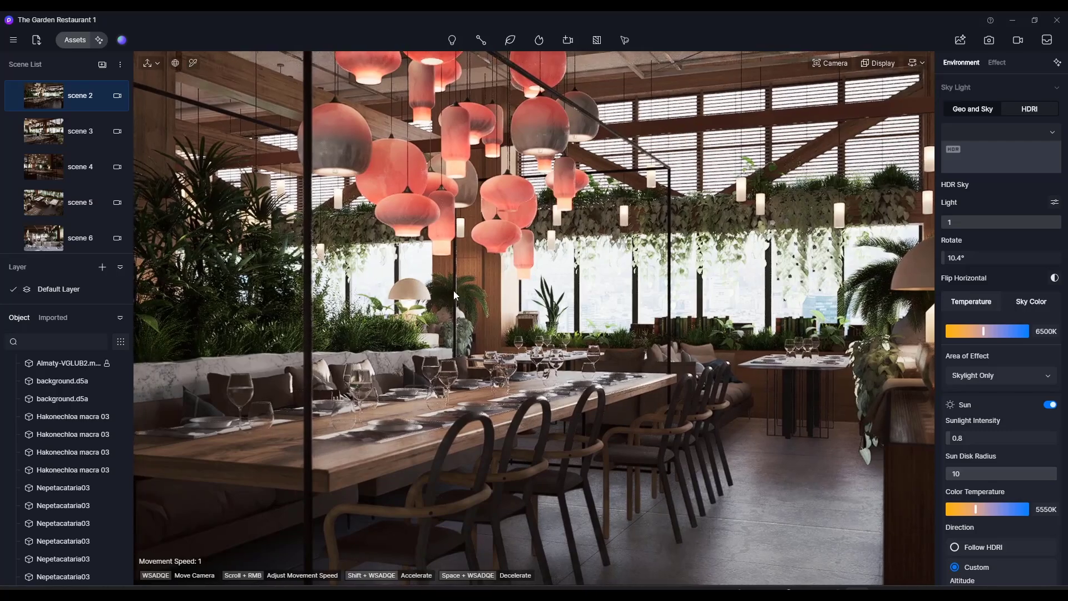
key(w)
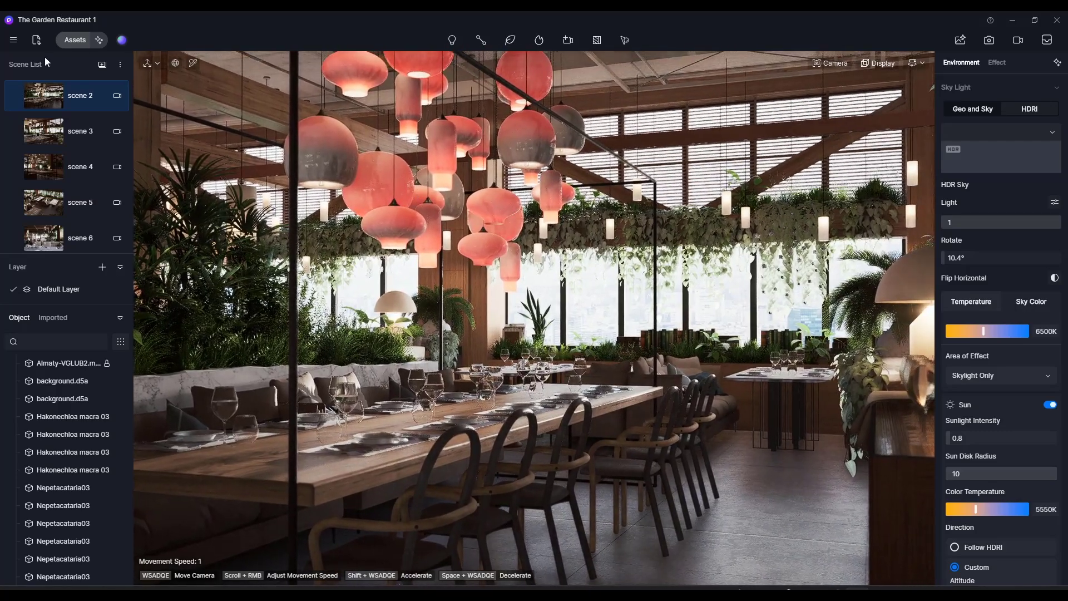
click(48, 139)
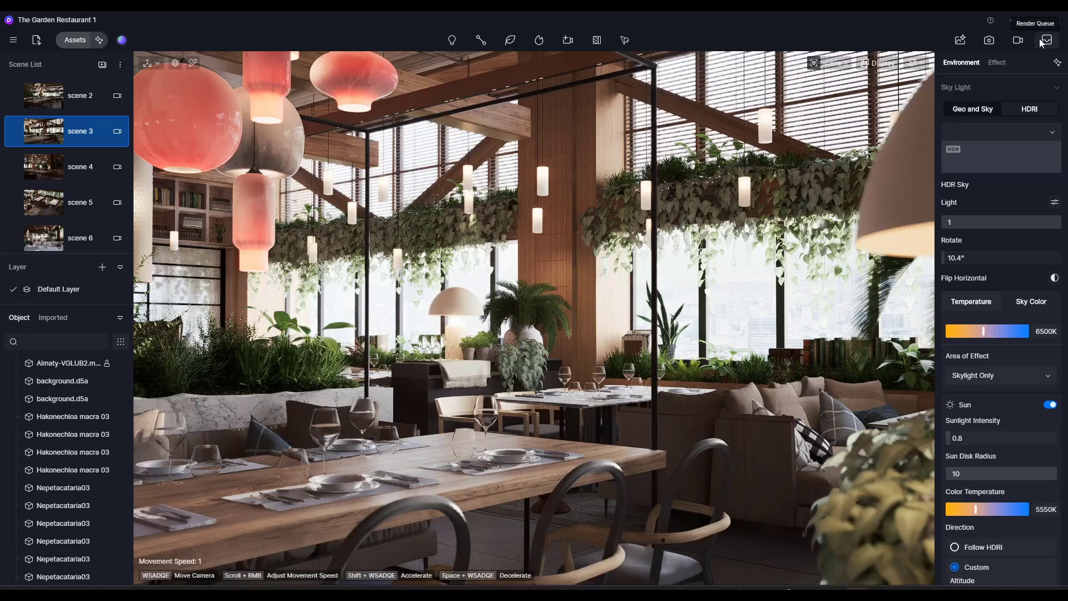
click(991, 41)
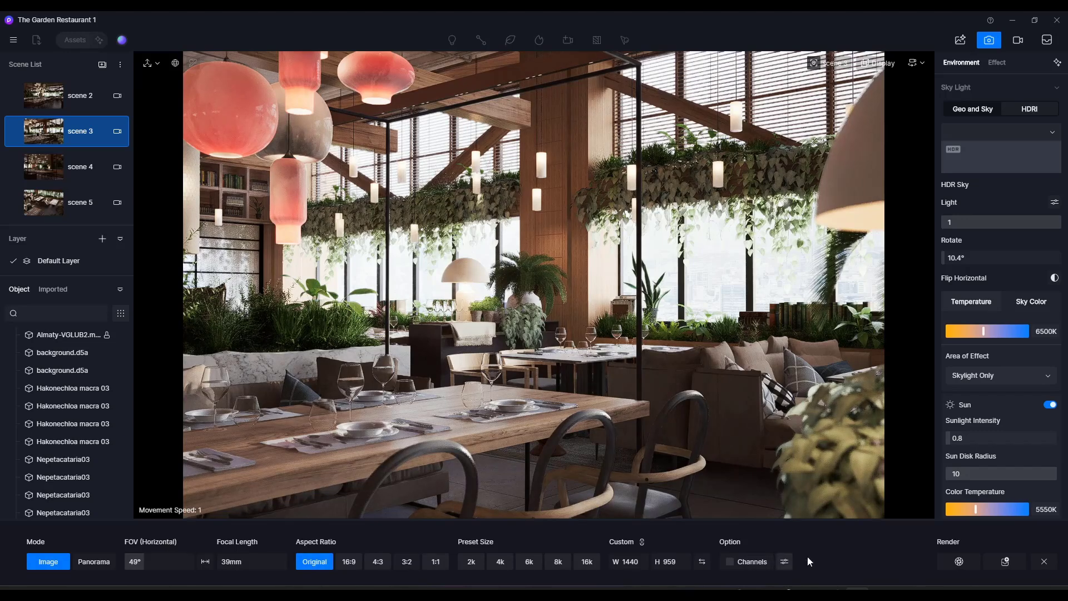
click(954, 563)
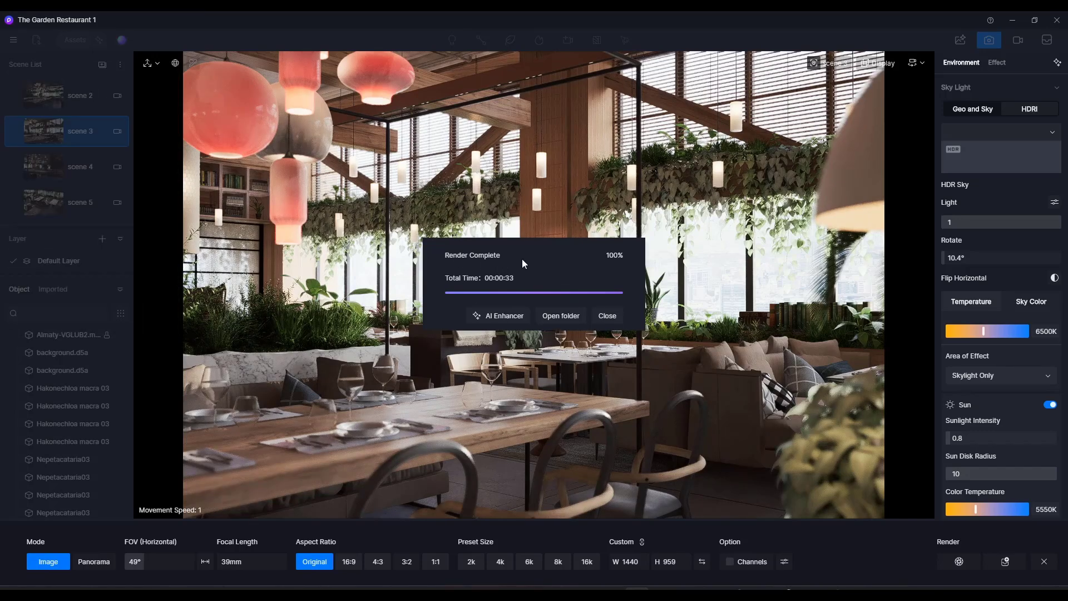
Step: Send the finished render to the AI Enhancer and enhance only the wooden column partition at Normal weight
click(505, 316)
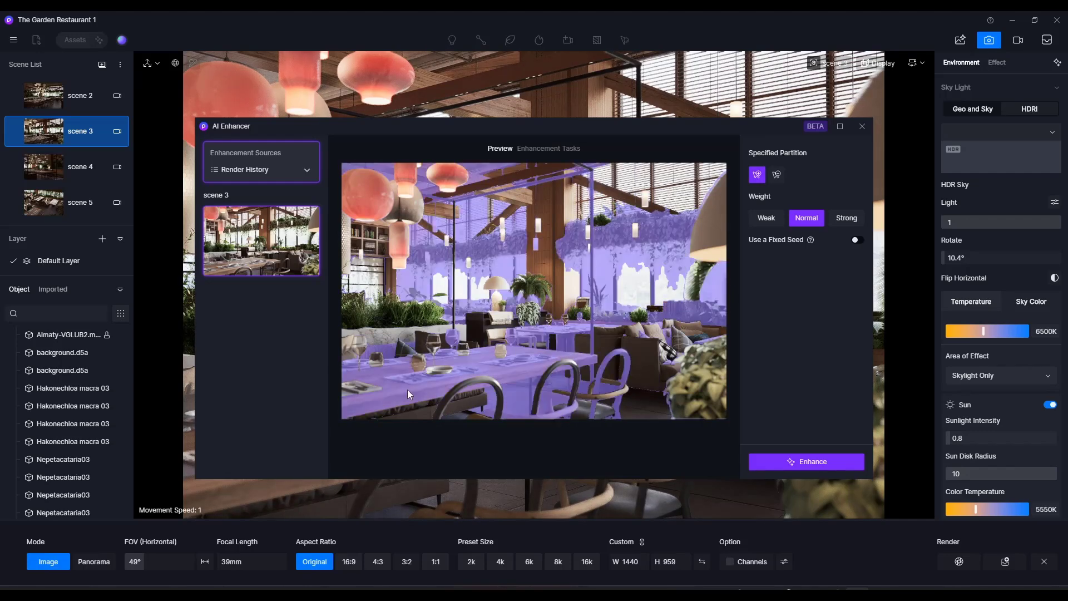
click(546, 262)
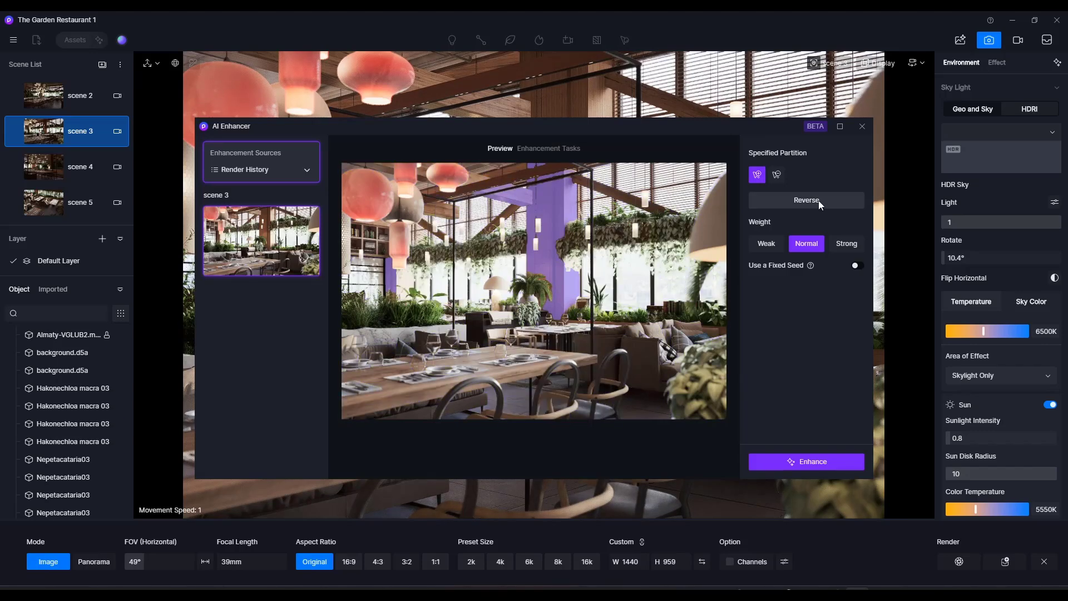
click(810, 461)
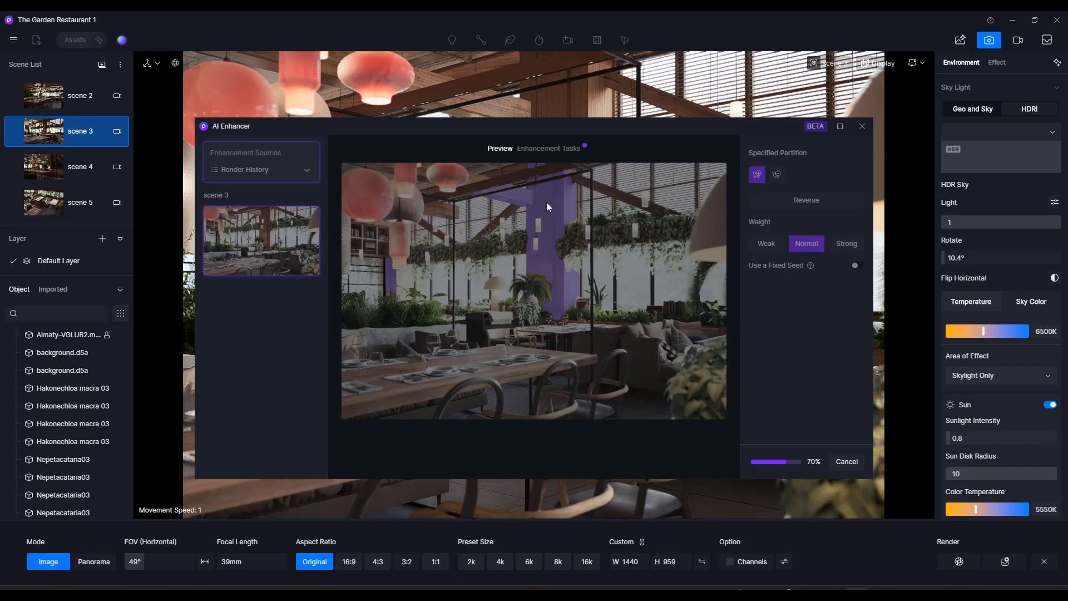
Step: Enlarge the AI Enhancer and compare the wooden column before and after enhancement using the comparison slider
drag(582, 252, 540, 252)
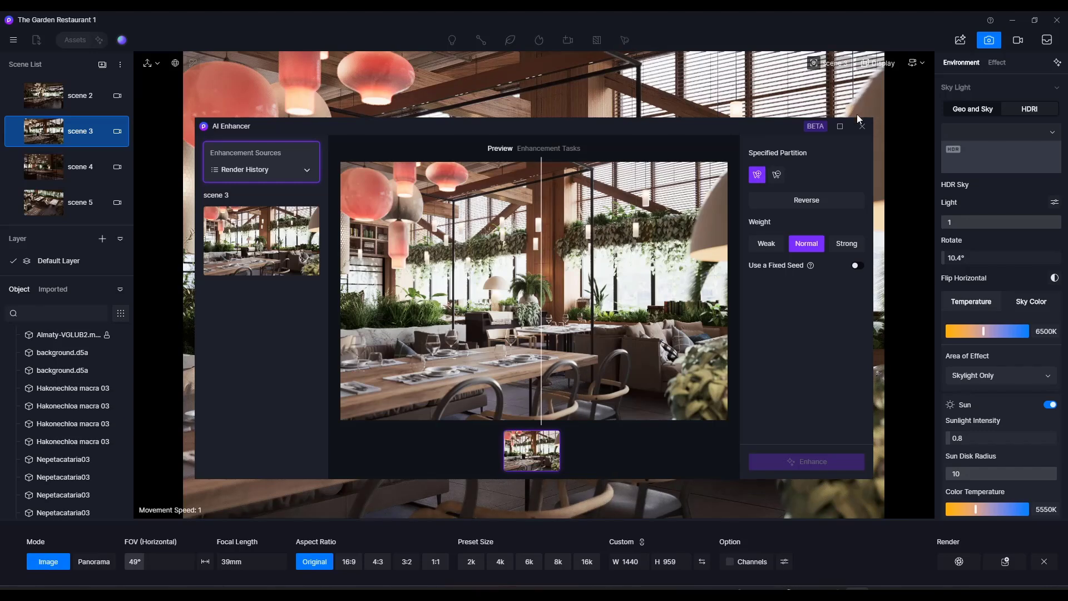
click(839, 127)
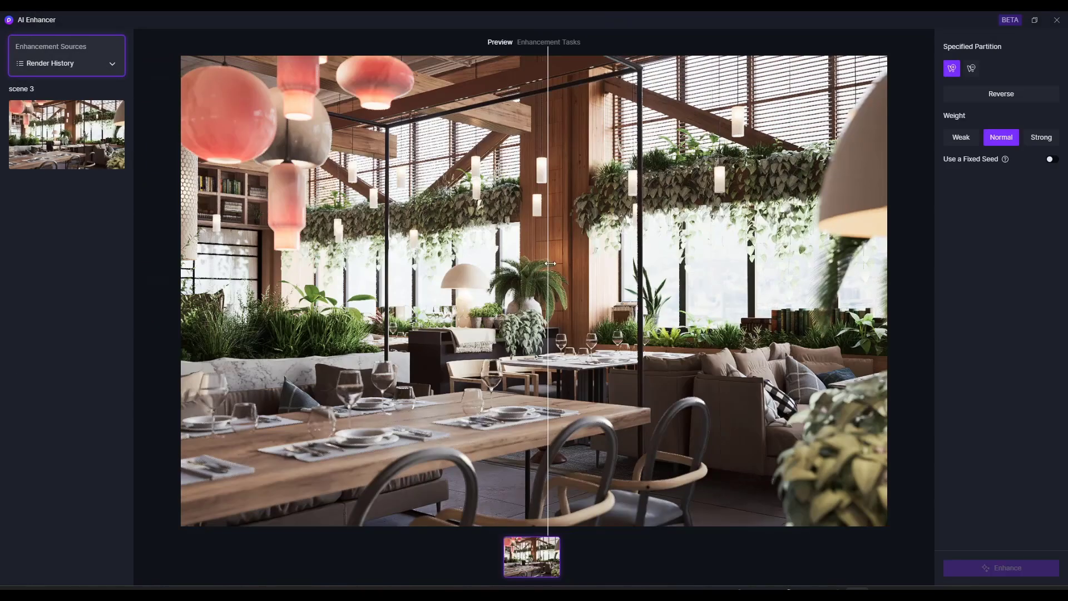
drag(550, 263, 487, 269)
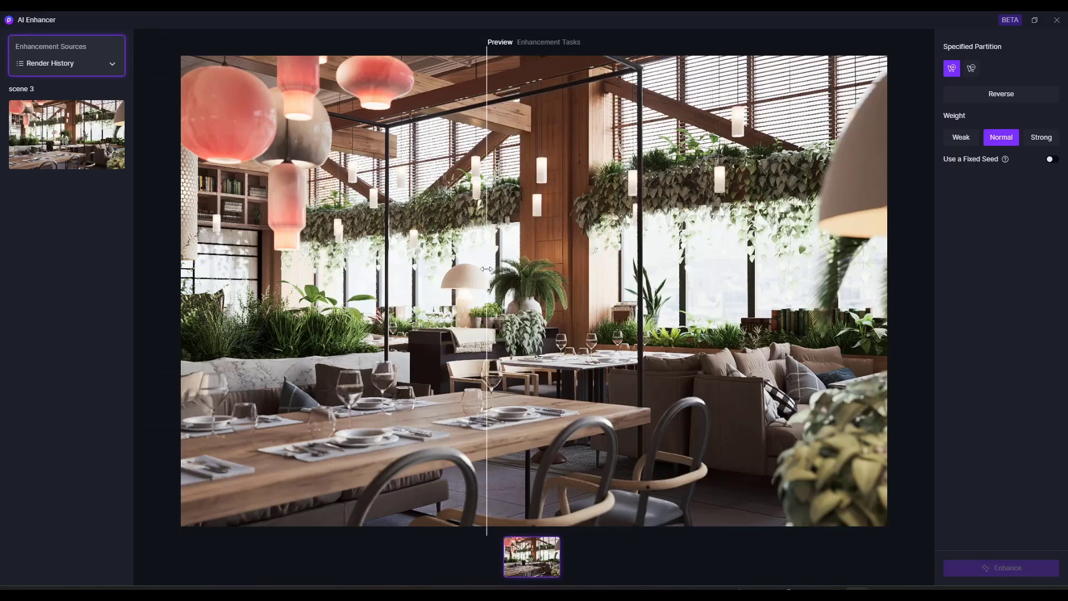
drag(488, 191, 545, 229)
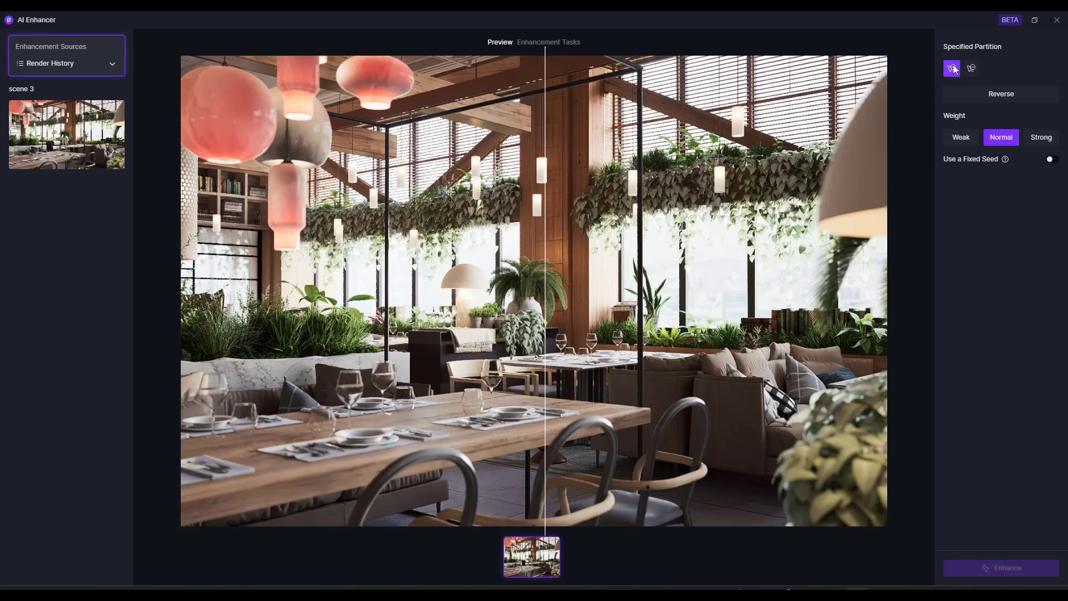
mouse_move(545, 234)
mouse_down()
mouse_move(616, 234)
mouse_move(509, 235)
mouse_move(551, 235)
mouse_up()
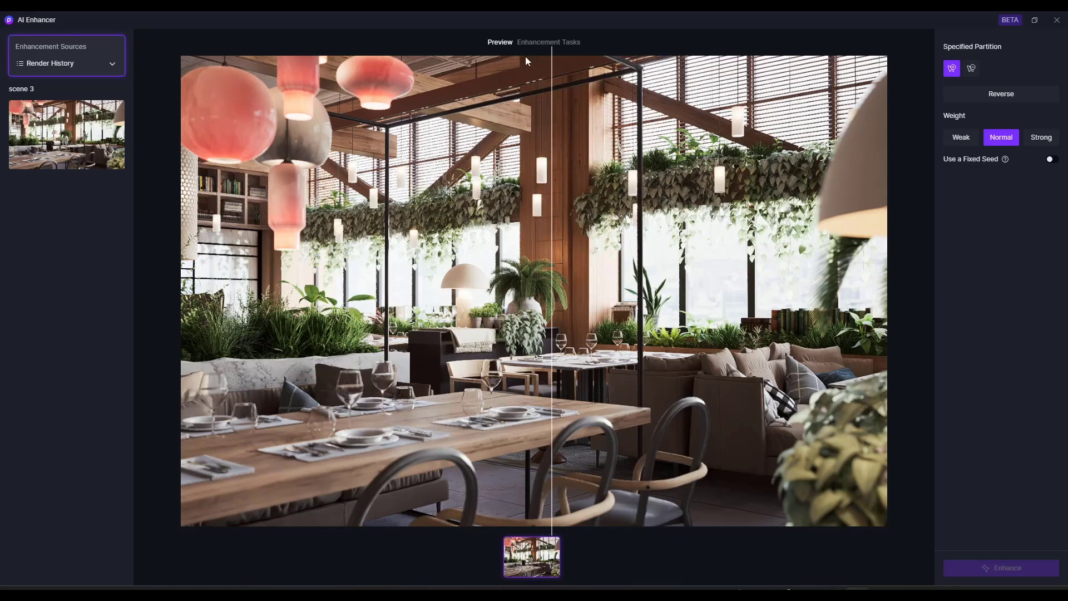
Step: Reopen scene 3.png from the enhancement tasks for another enhancement
click(536, 44)
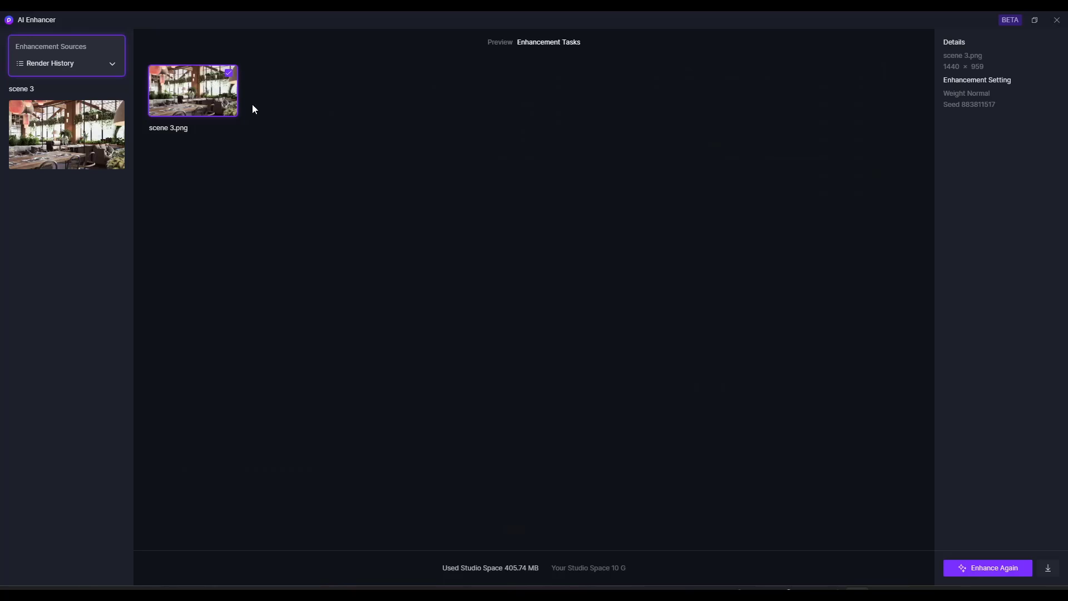
click(989, 579)
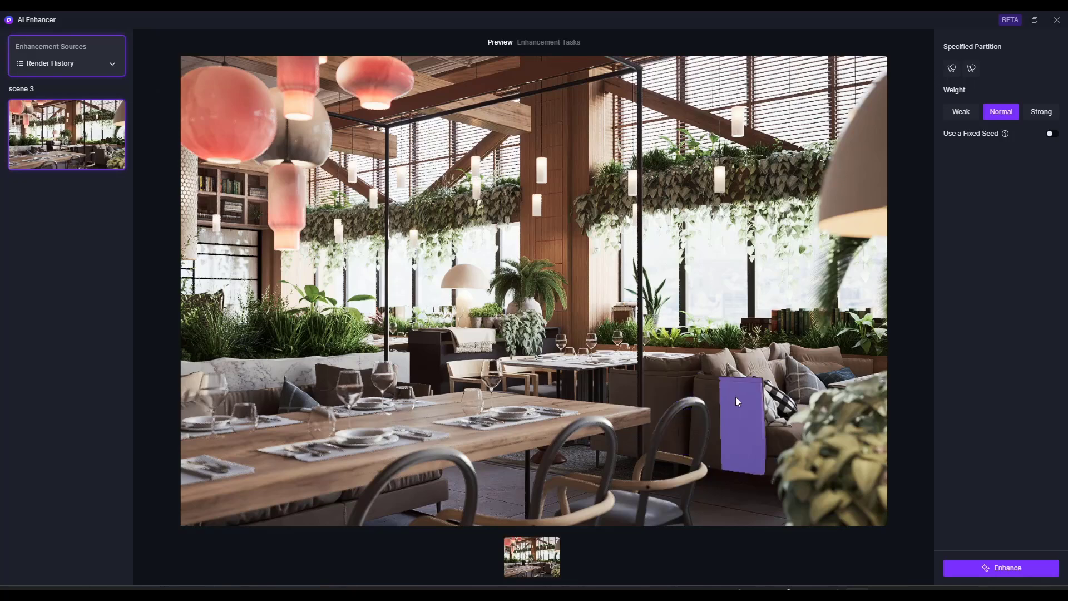
Step: Try adding the large table, window and foliage partition to the enhancement selection and removing it again
click(972, 68)
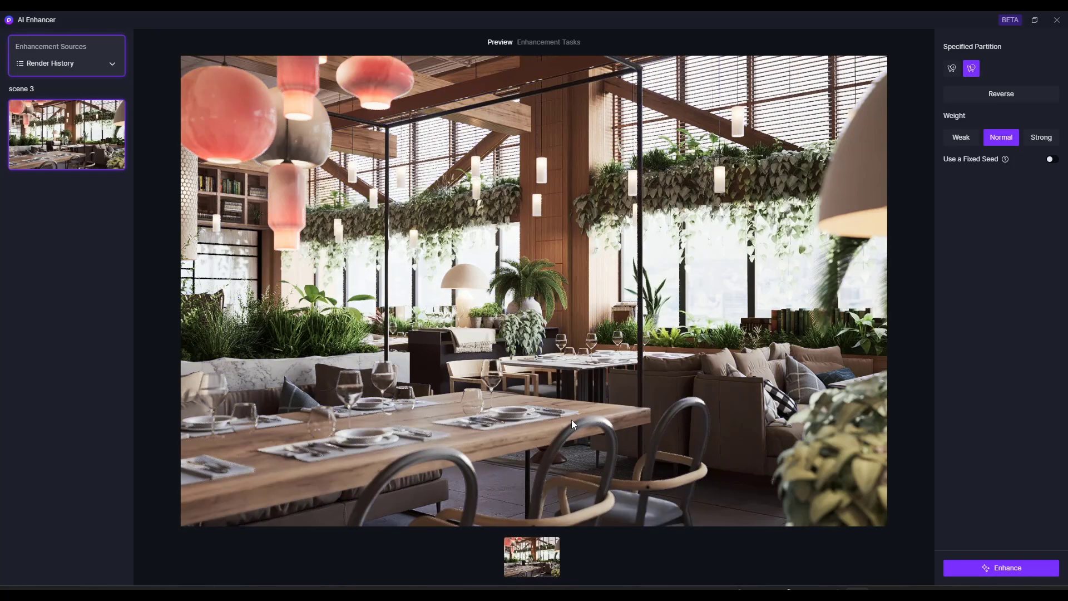
click(952, 68)
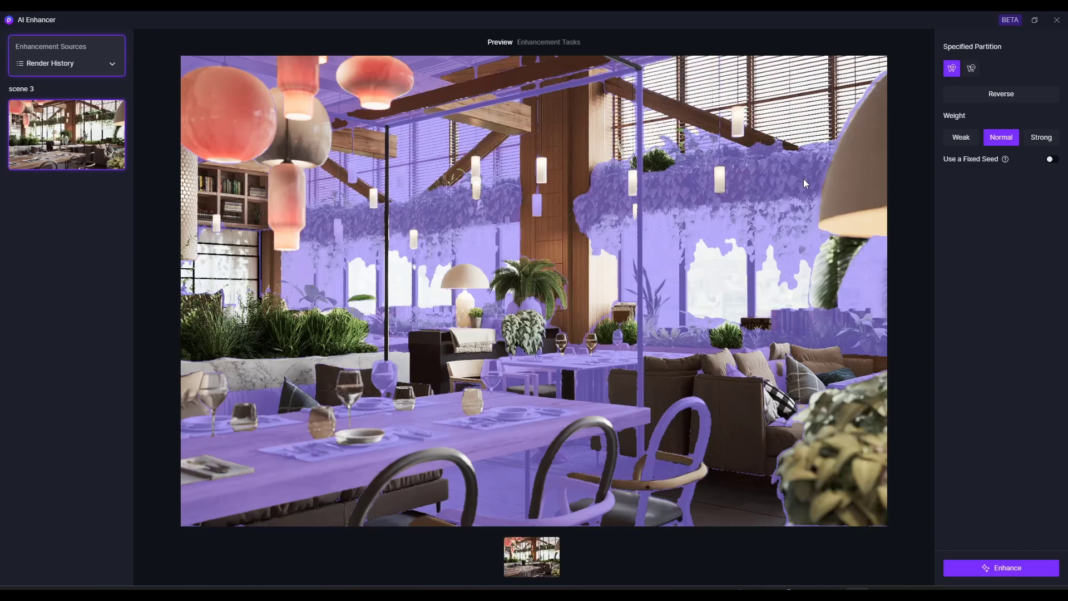
click(973, 69)
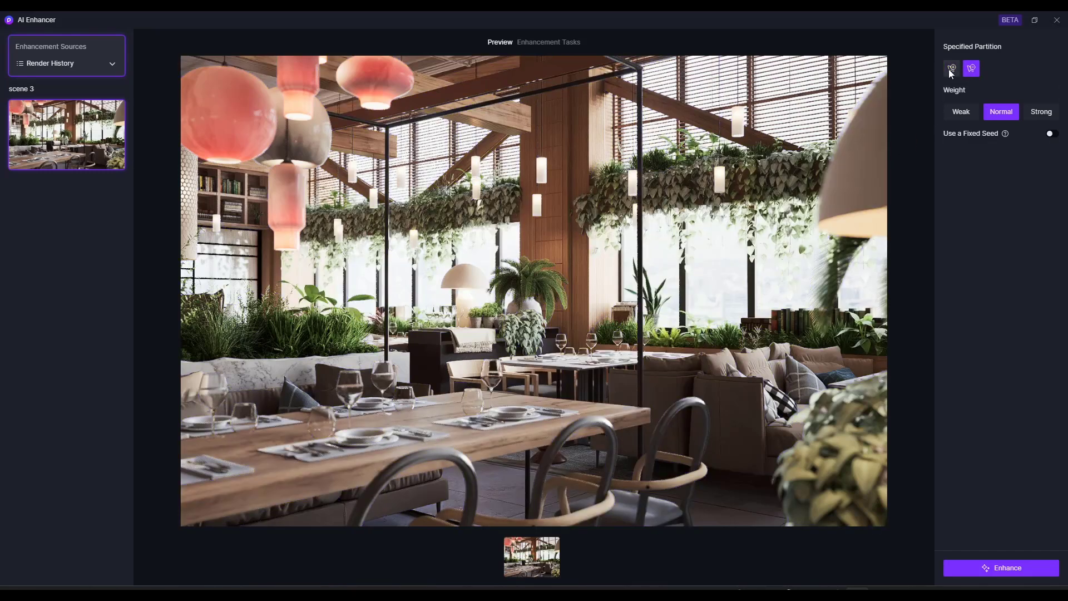
Step: Add the sofa's body, backrest and cushions to the partitions selected for enhancement
click(951, 69)
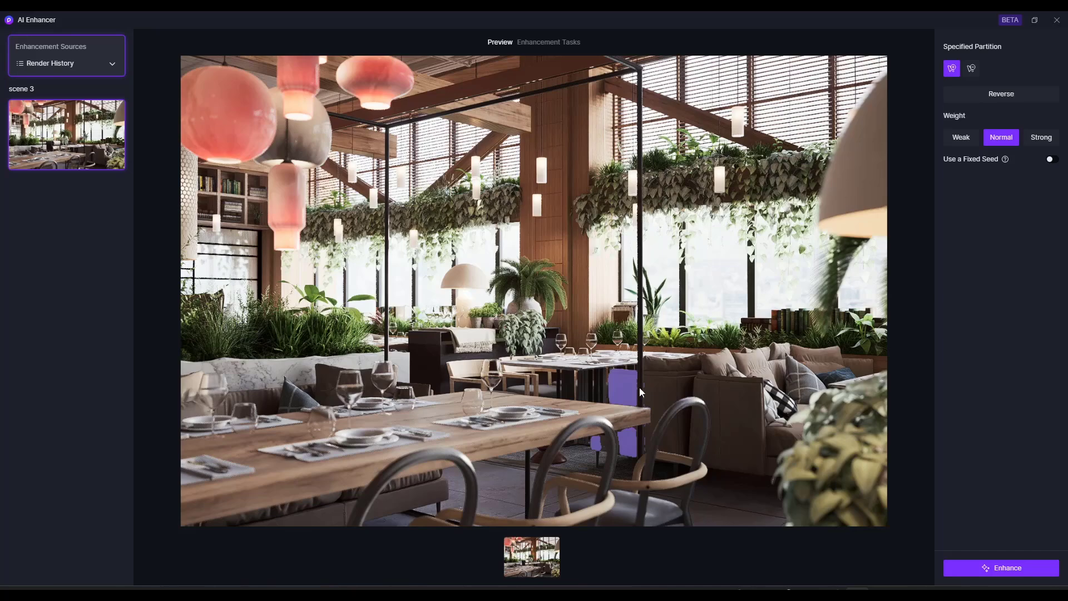
click(743, 400)
click(780, 444)
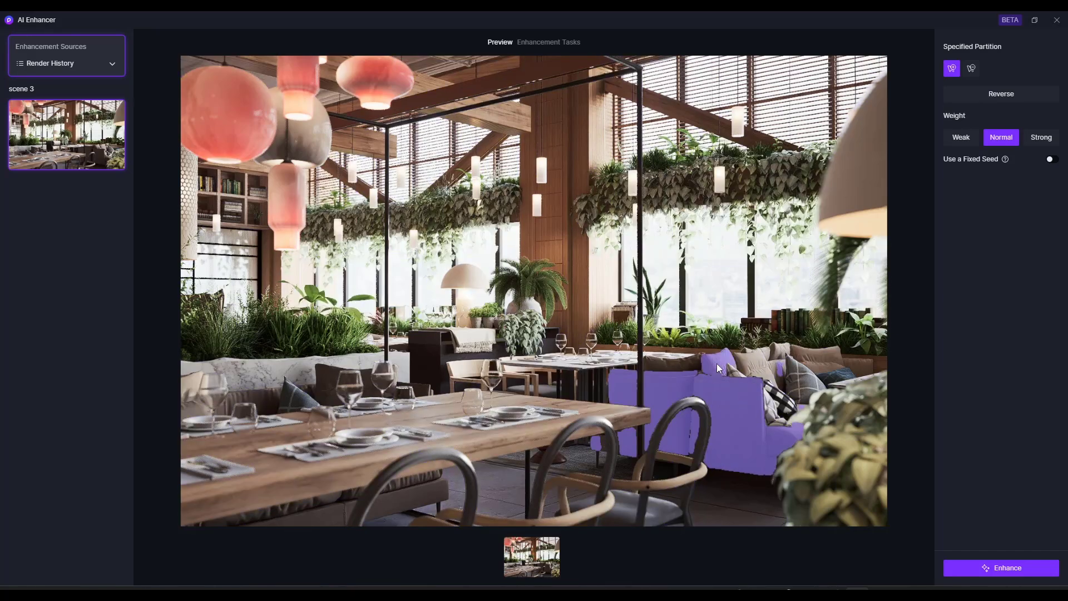
click(724, 367)
click(781, 397)
click(808, 379)
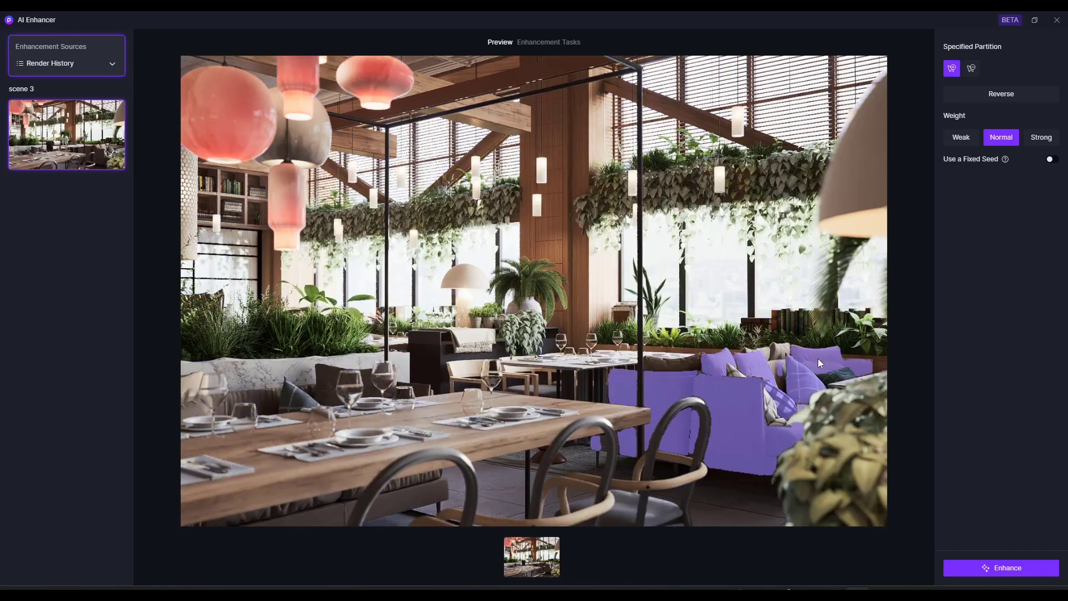
click(778, 356)
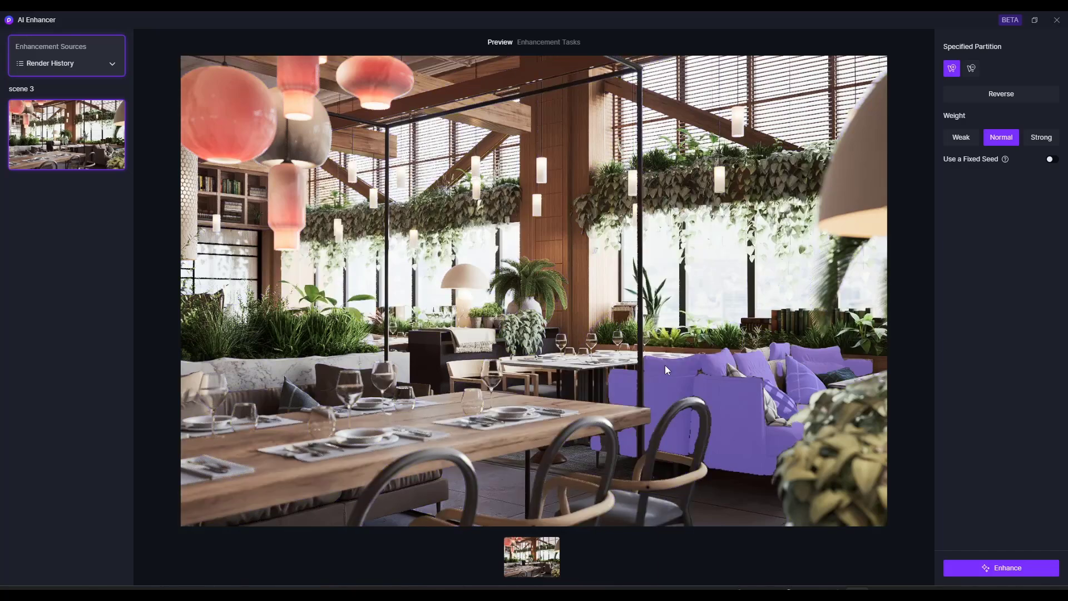
click(665, 365)
Step: Enhance the selected sofa partitions at Strong weight and compare the result with the original render
click(1033, 138)
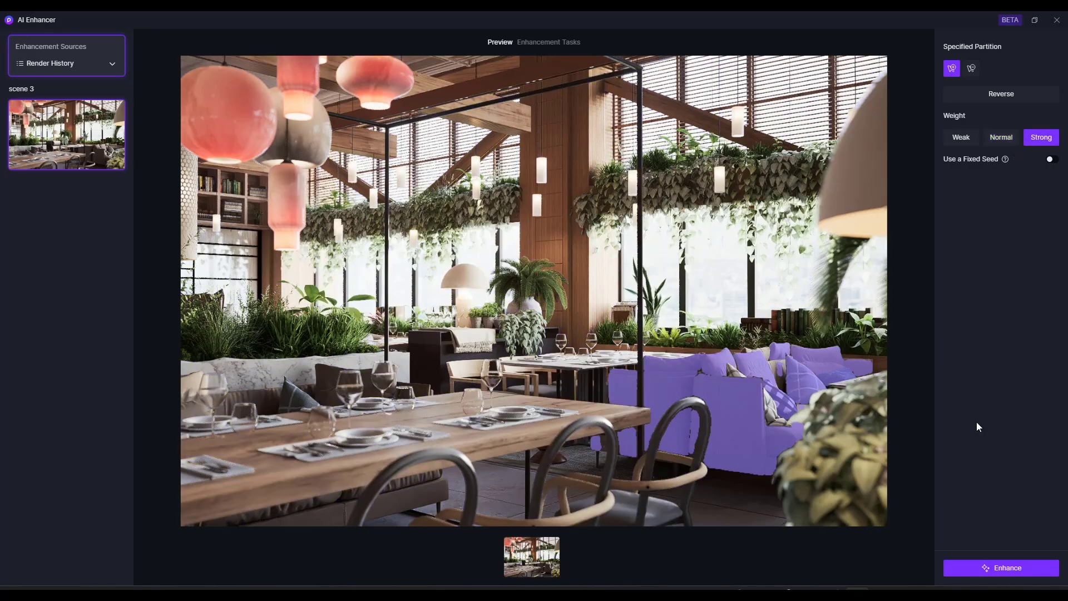
click(1009, 568)
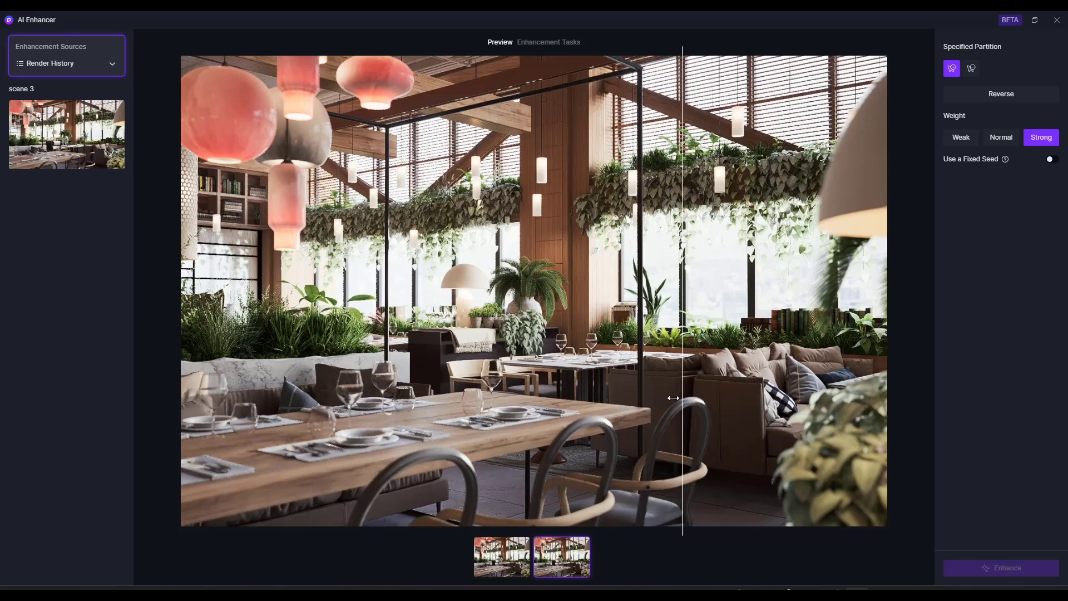
drag(673, 398, 624, 404)
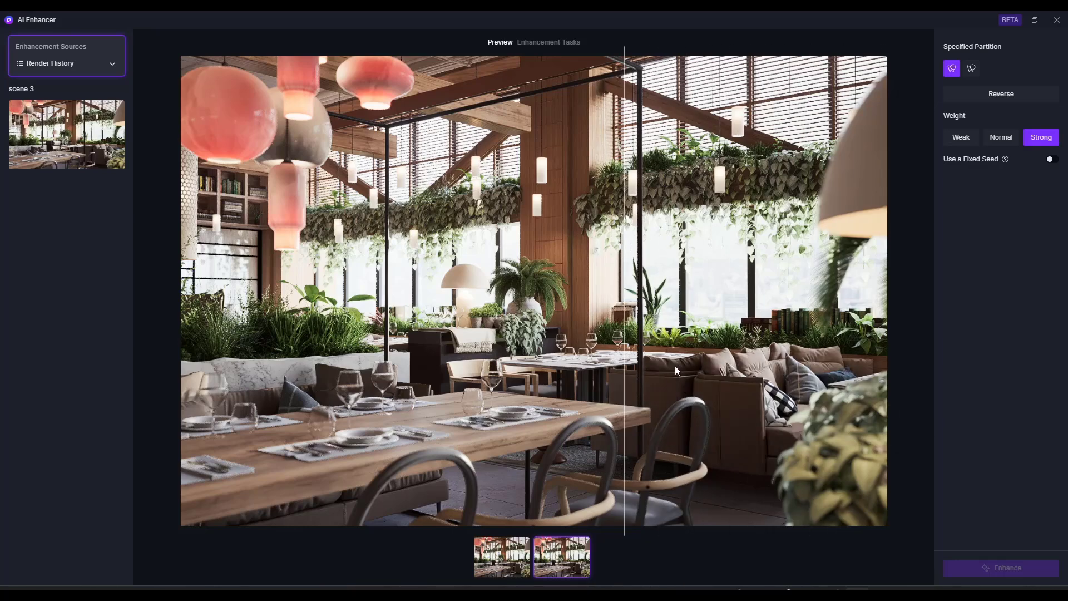
Step: Download the latest enhanced image from the enhancement tasks as scene 3_upscale in PNG format to the 37 D5 Version 2.8 folder
click(547, 44)
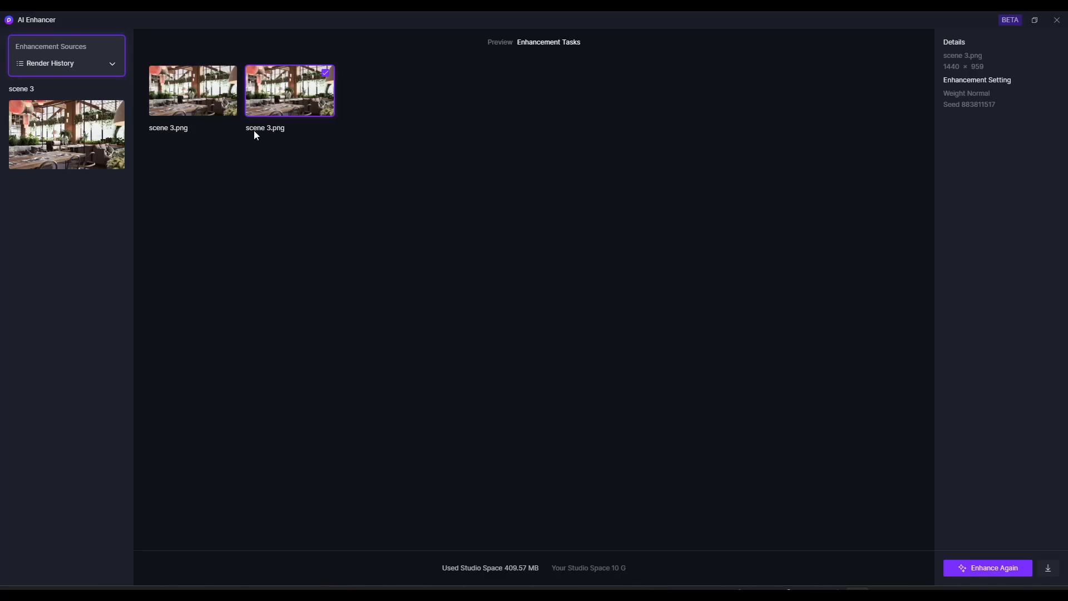
click(1049, 570)
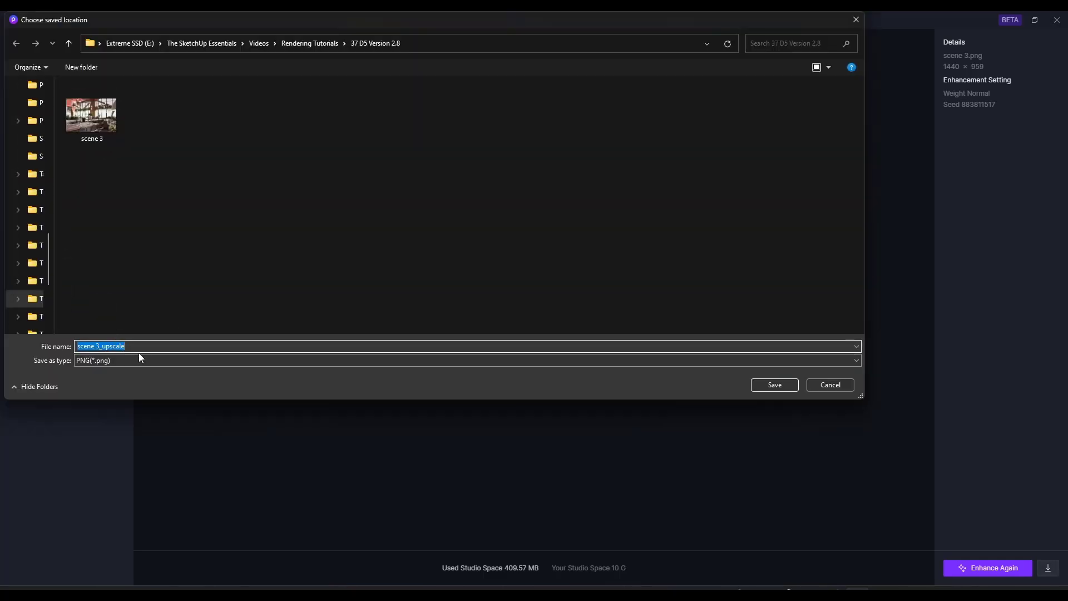
click(771, 384)
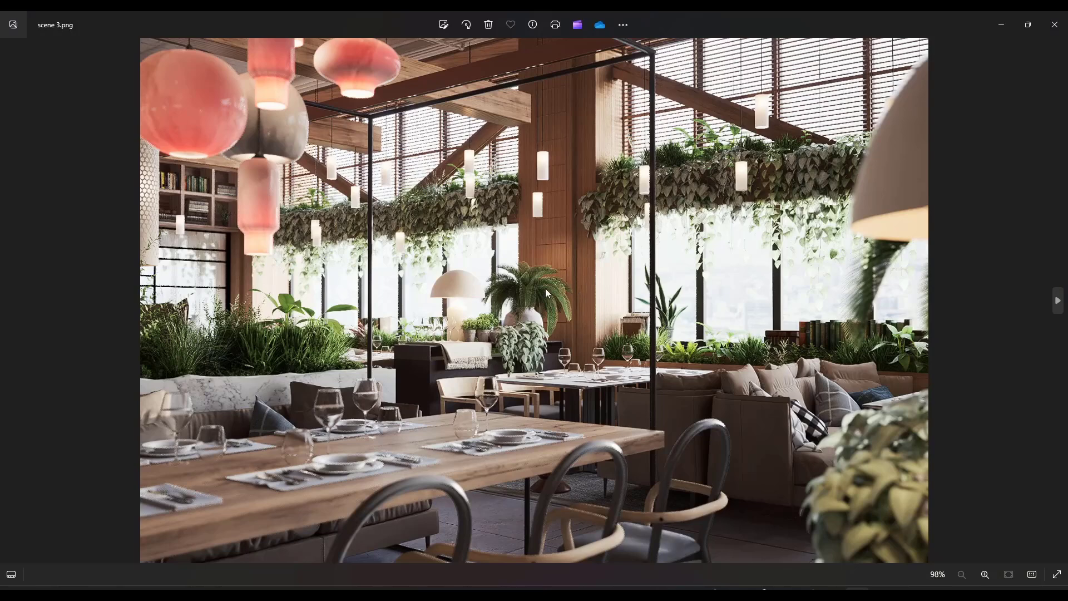
Step: Compare scene 3.png with scene 3_upscale.png by switching repeatedly between the two images, then look closer at the upscaled one
key(Right)
key(Left)
key(Right)
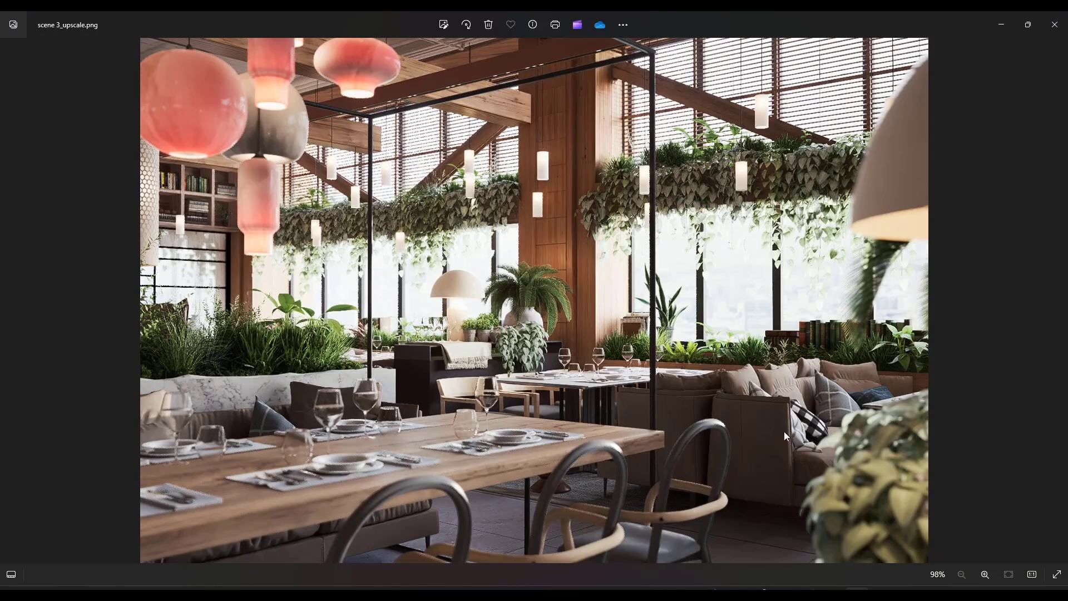
key(Left)
key(Right)
key(Left)
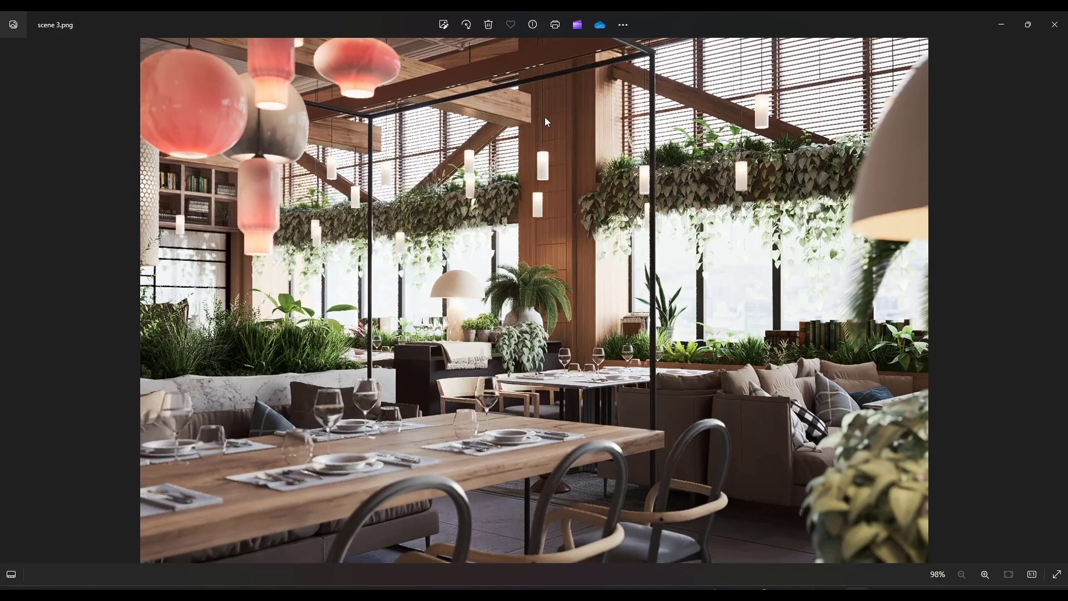
key(Right)
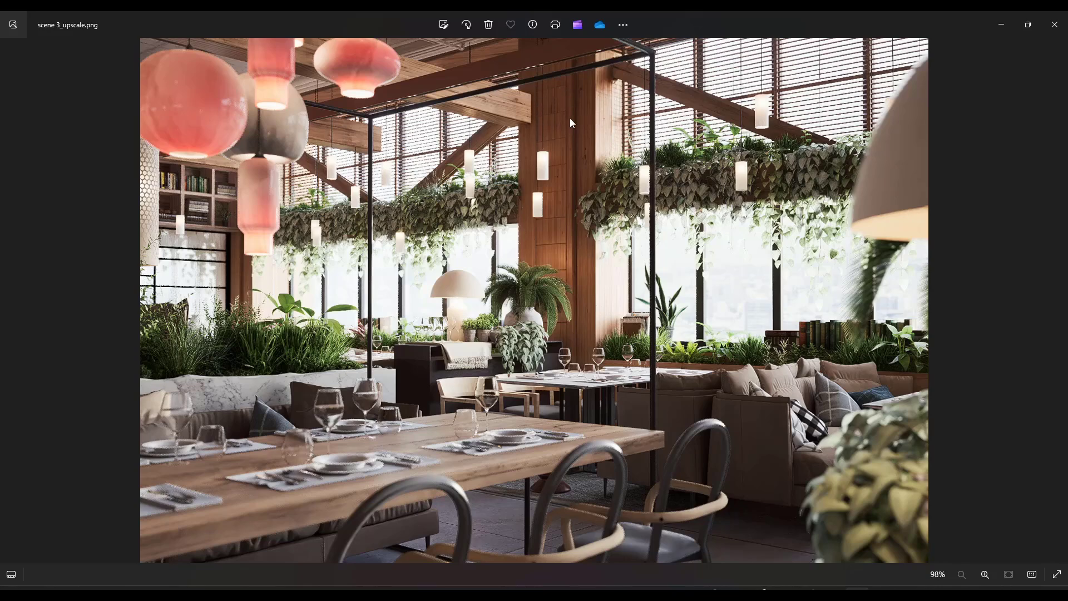
key(Left)
key(Right)
key(Left)
key(Right)
key(Left)
key(Right)
key(Left)
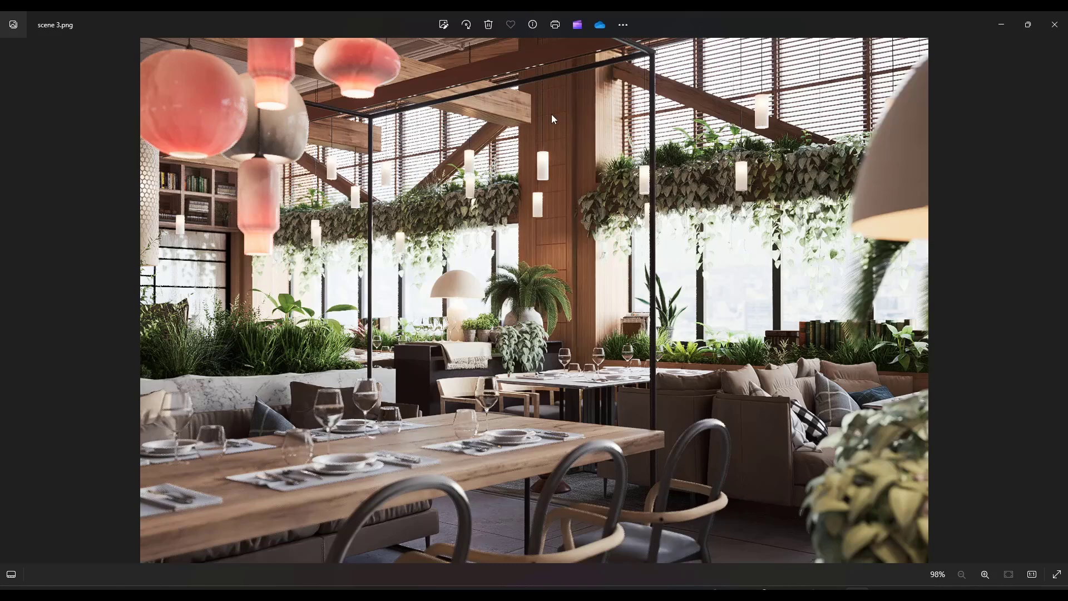
key(Right)
scroll(705, 262, up, 1)
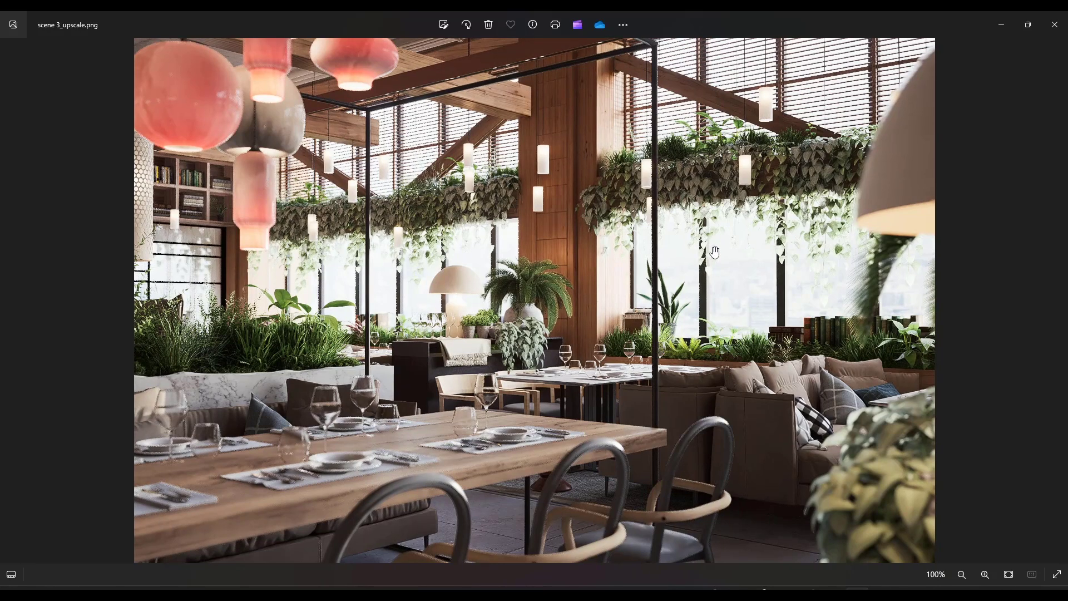
scroll(682, 245, down, 1)
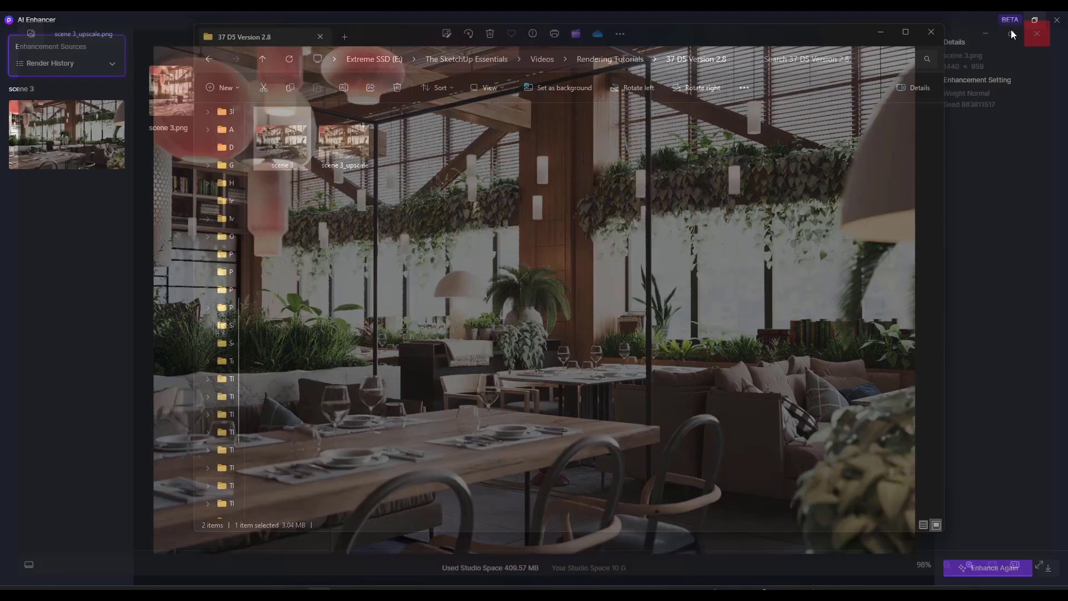
Step: Close the image viewer and return to the partition preview of scene 3 in the AI Enhancer
click(1055, 24)
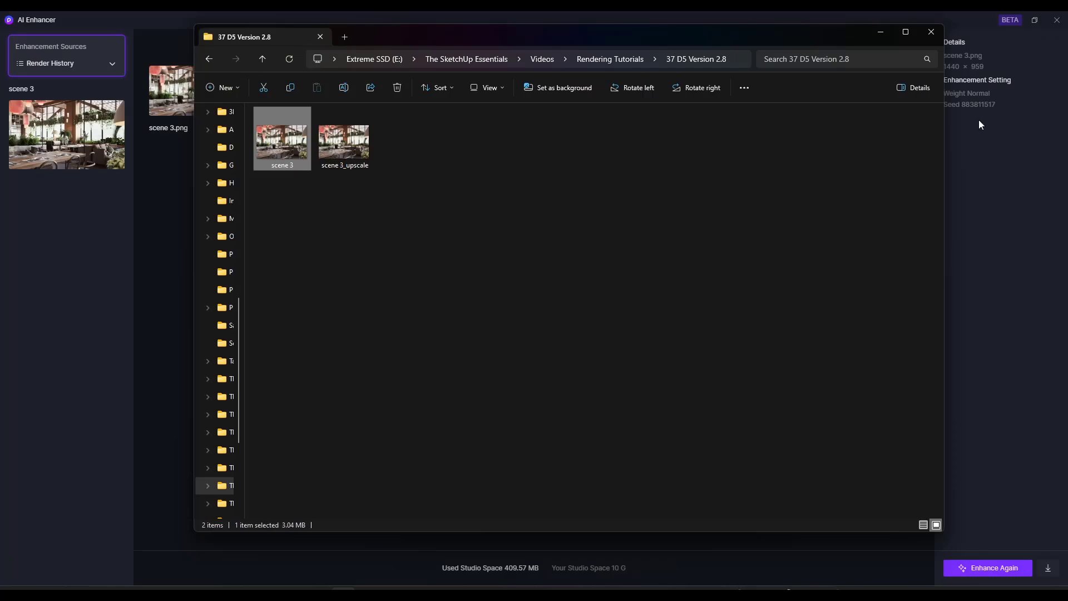
click(1000, 160)
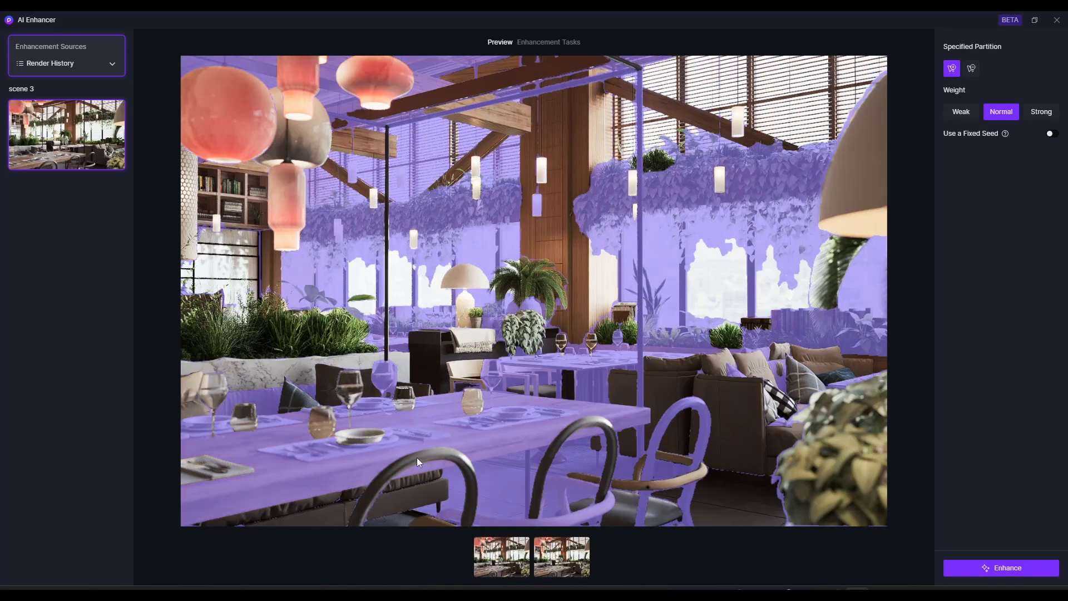
click(210, 442)
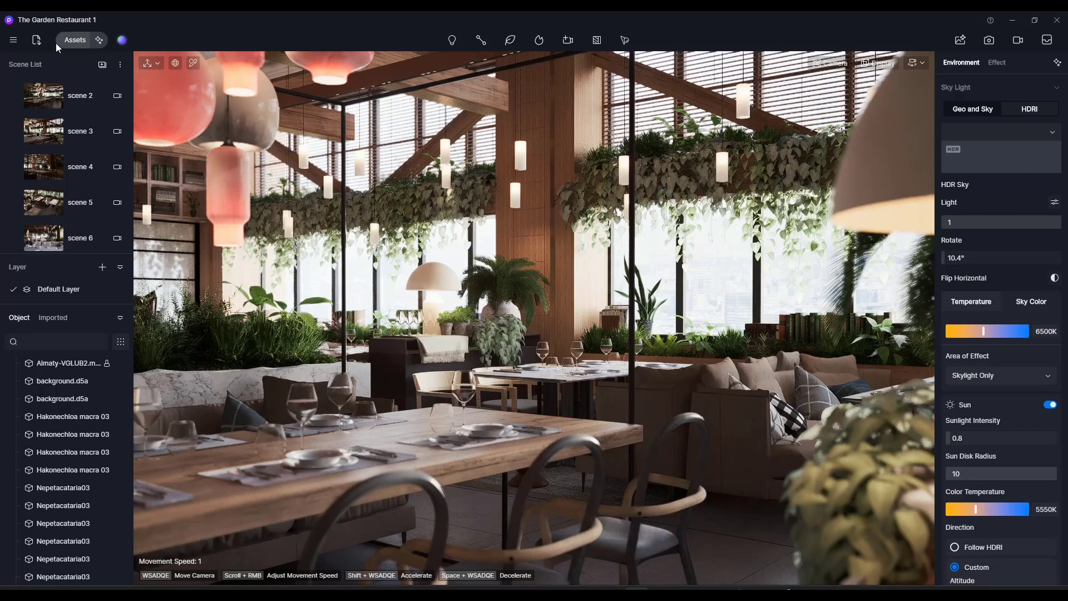
Step: Open the Text to 3D generator in the Garden Restaurant project and browse its recommended sculpture ornaments
click(99, 40)
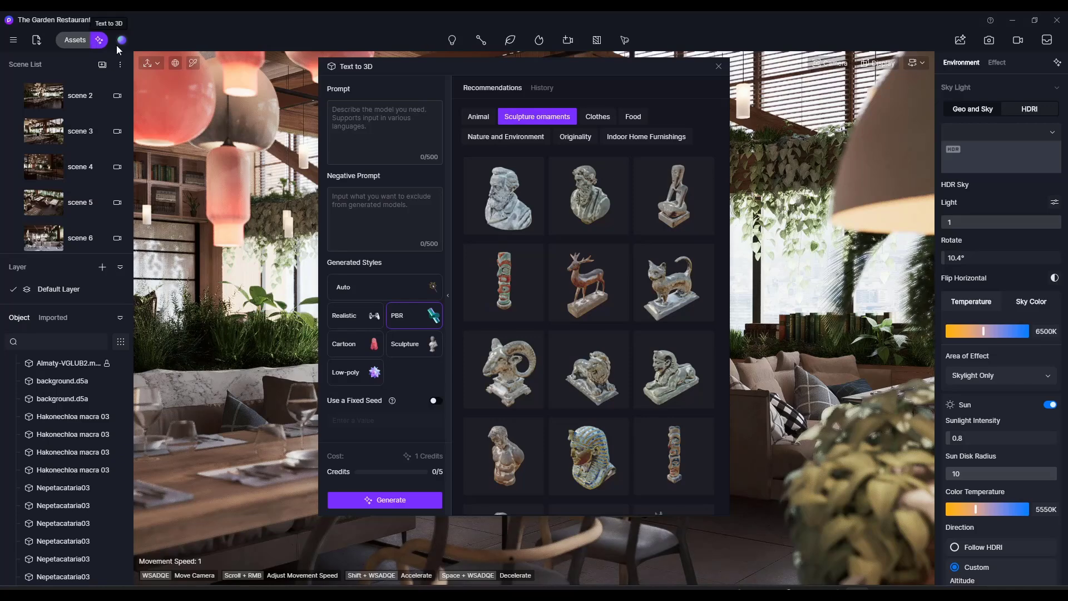
scroll(618, 375, down, 3)
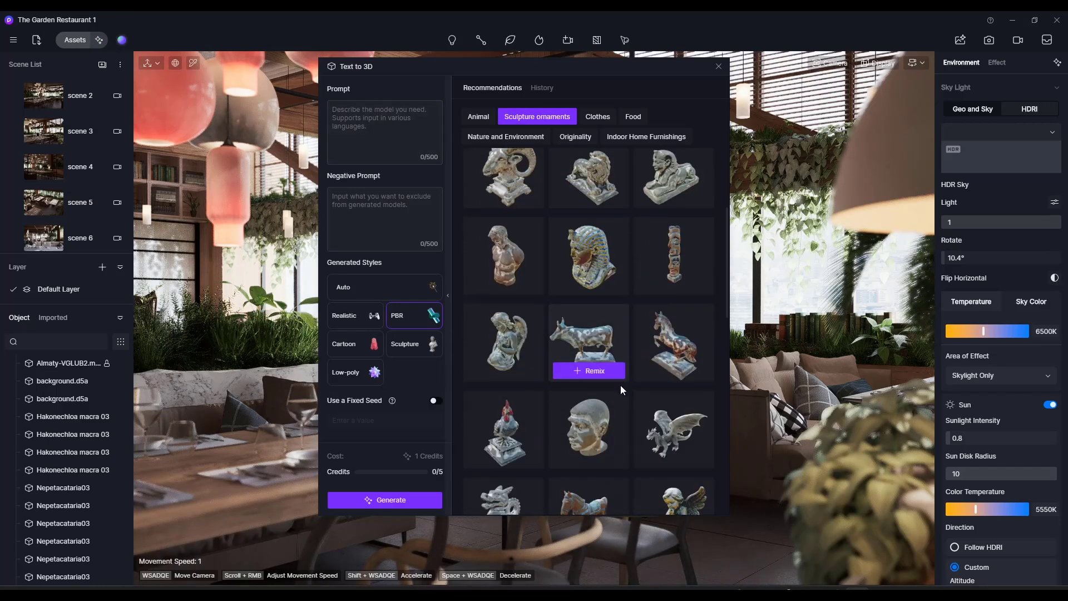
scroll(628, 395, down, 3)
scroll(631, 393, up, 6)
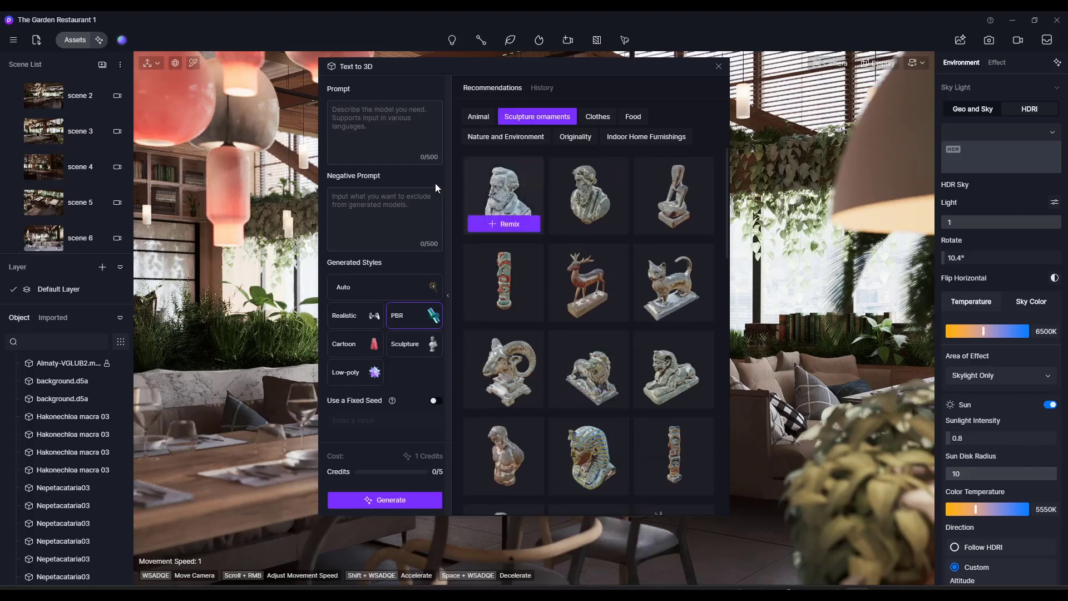
Step: Generate a 3D model in Auto style from the prompt "I need to create a bronze horse model in a western style similar to frederick remington"
click(384, 129)
text(I)
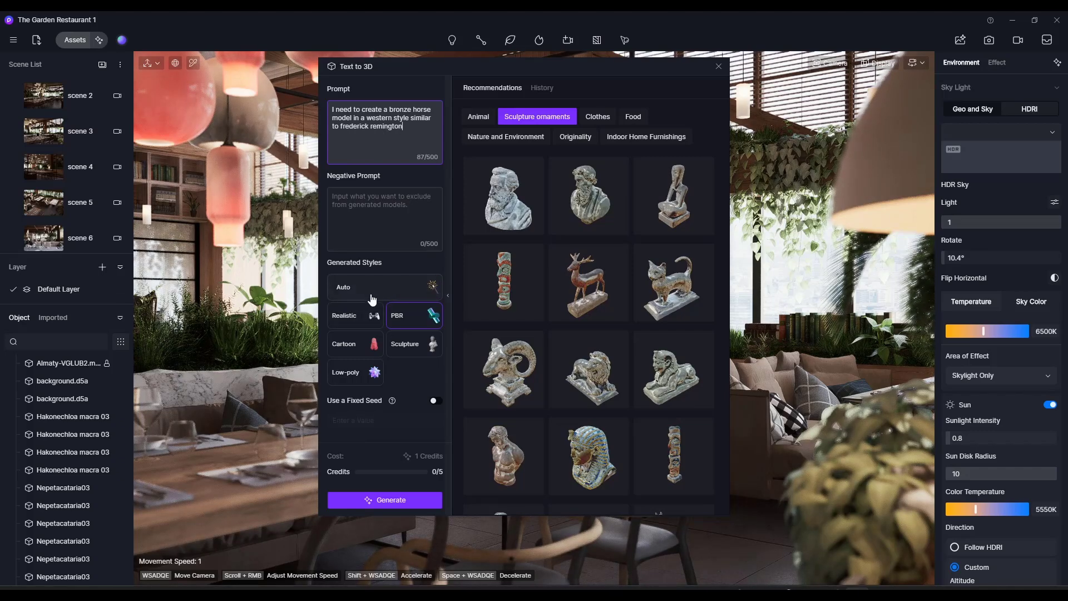
click(422, 287)
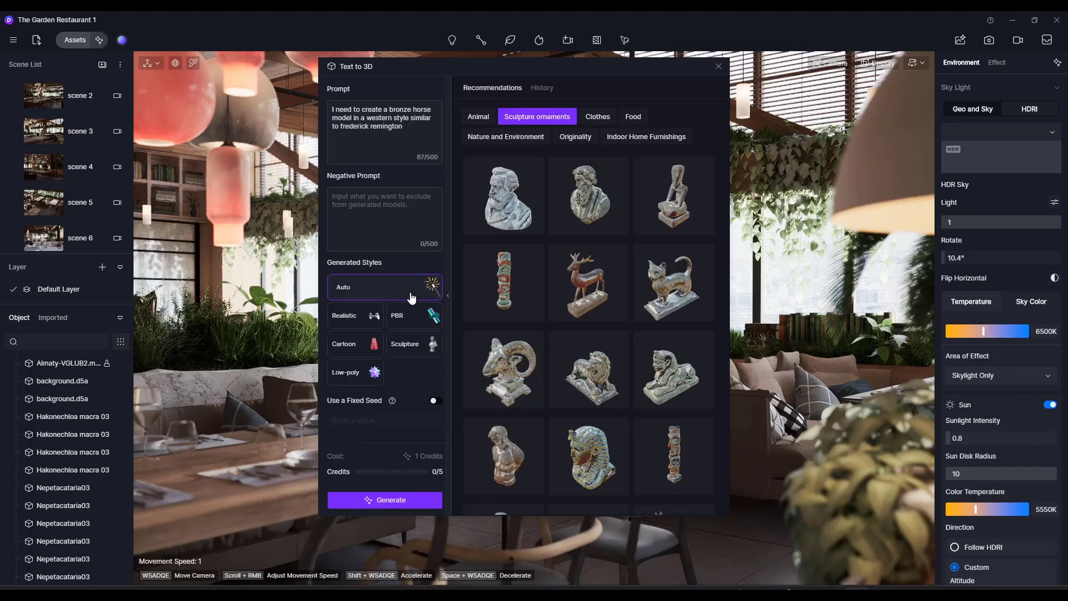
click(405, 504)
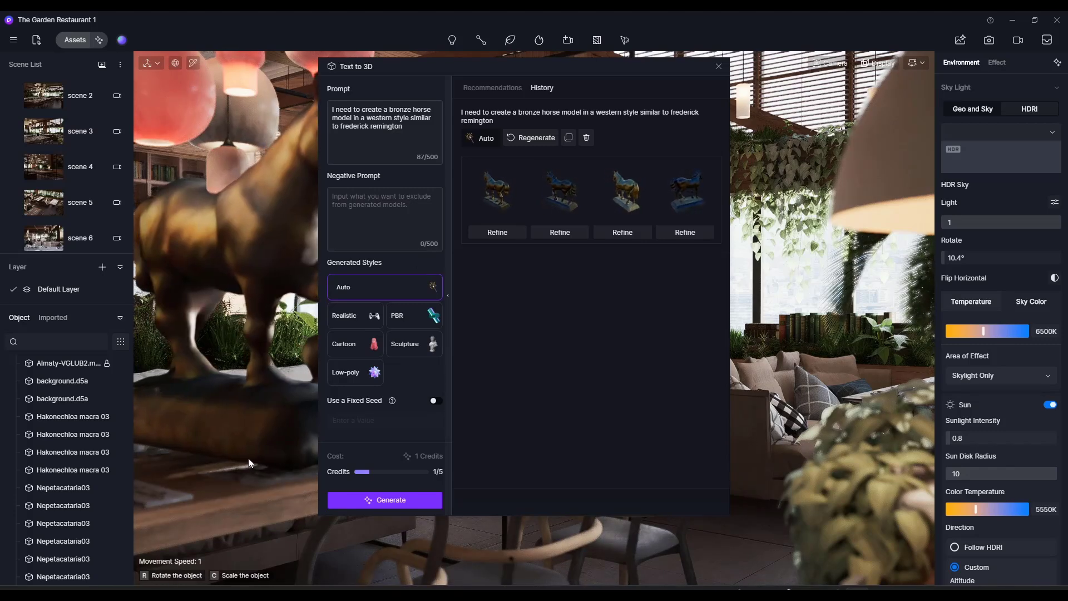
Step: Place the generated bronze horse on the dining table, scale it to about 86 × 213 × 197 and move it to X 12629, Y -1802
click(282, 468)
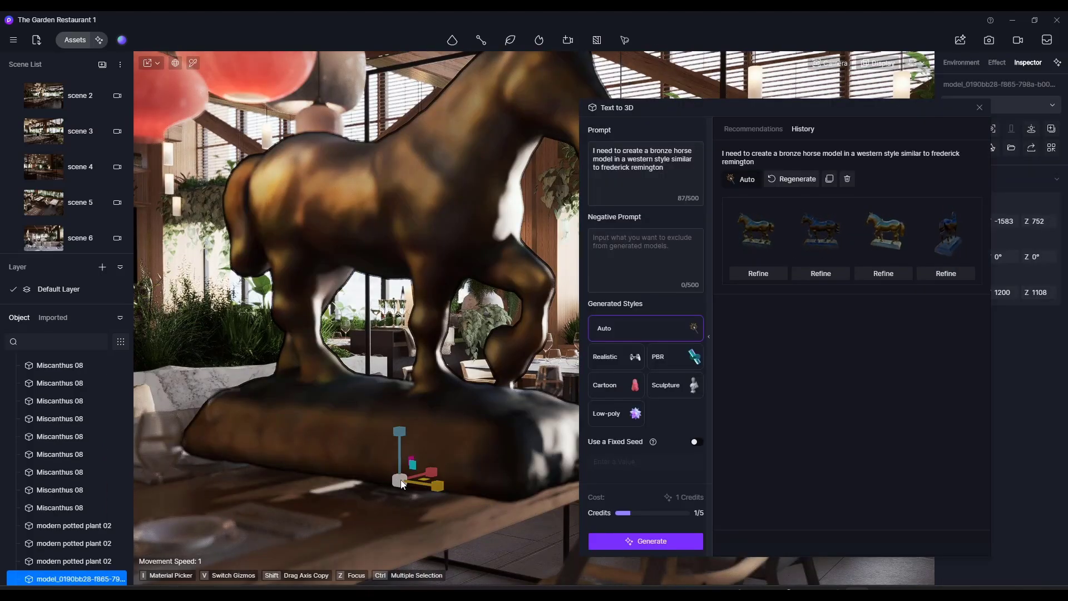
click(1028, 90)
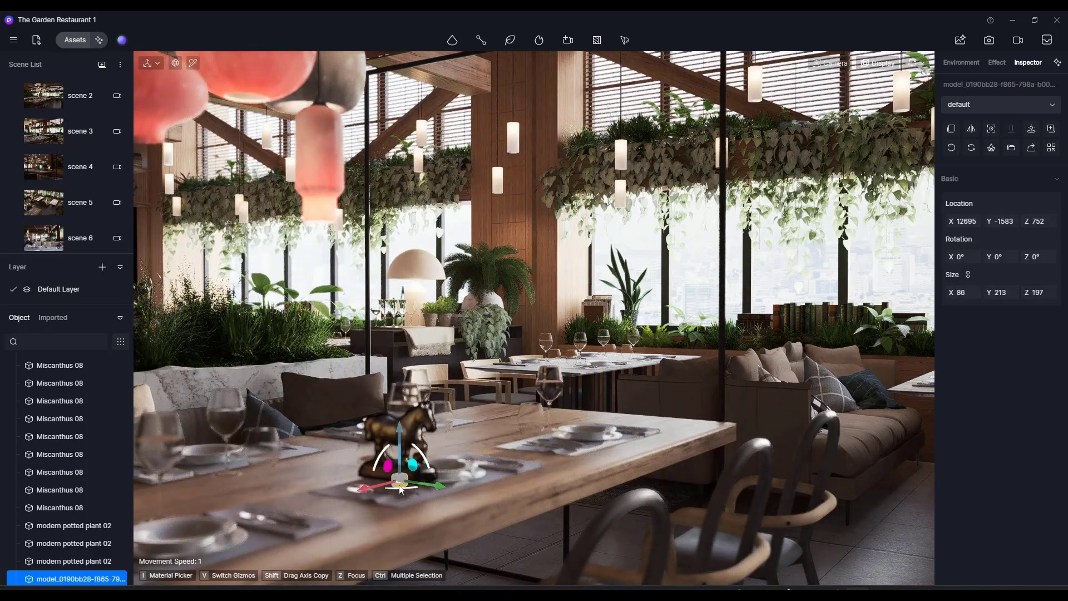
drag(404, 489, 314, 480)
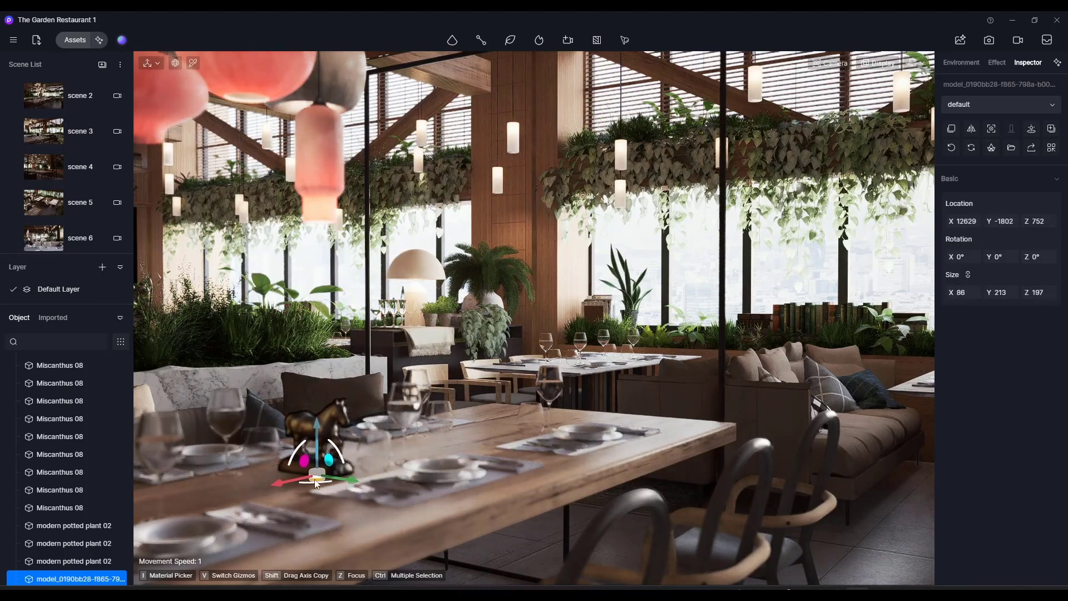
Step: Turn off the camera's depth of field for a close view of the horse figurine on the table
right_drag(477, 439, 430, 483)
key(w)
click(486, 255)
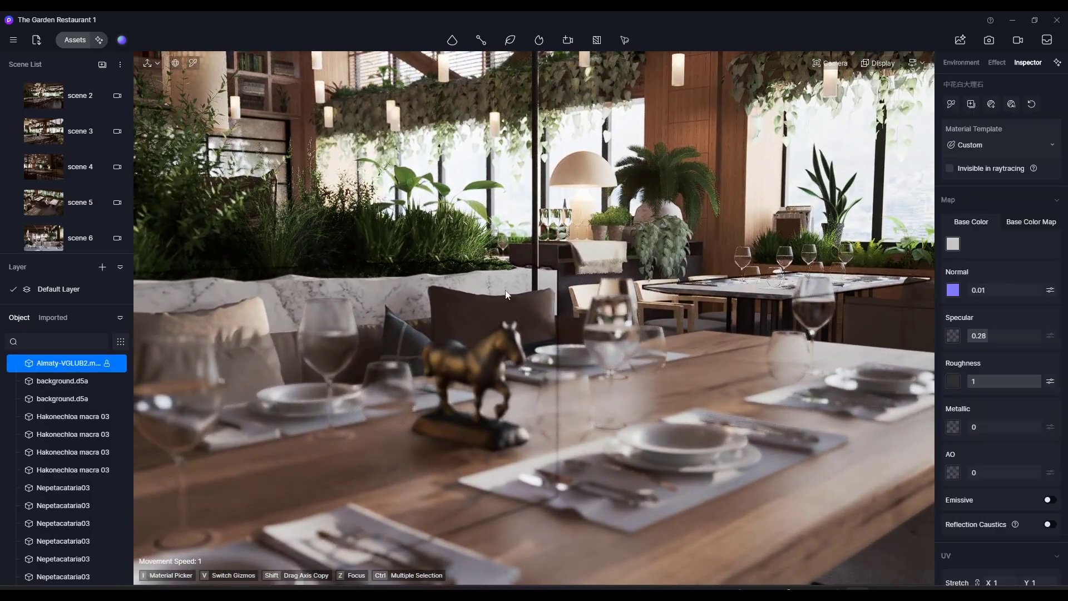
right_drag(564, 373, 528, 365)
scroll(530, 363, up, 2)
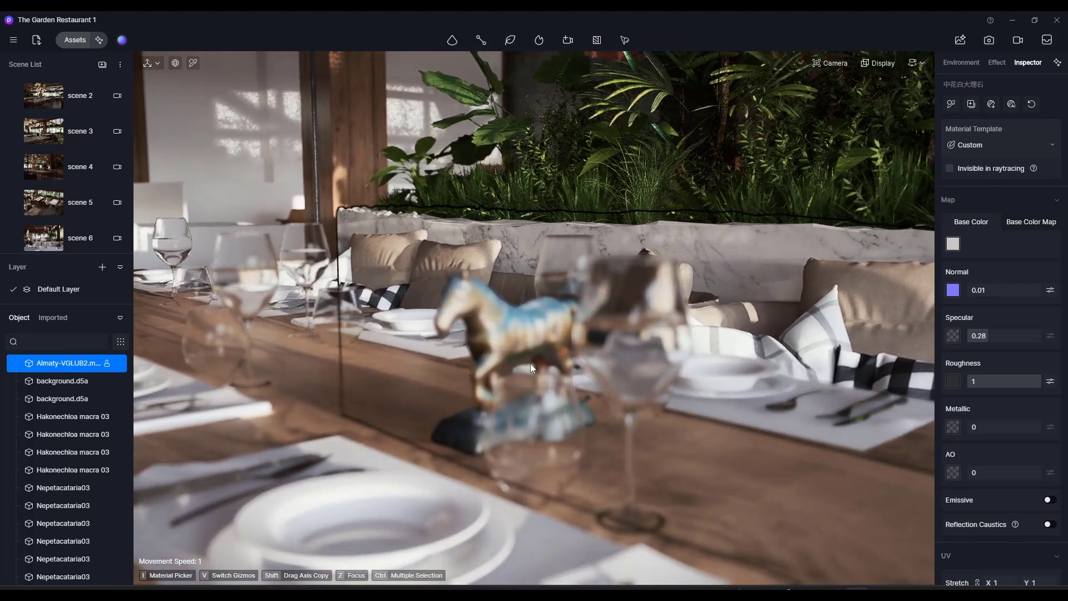
scroll(530, 363, up, 1)
click(830, 63)
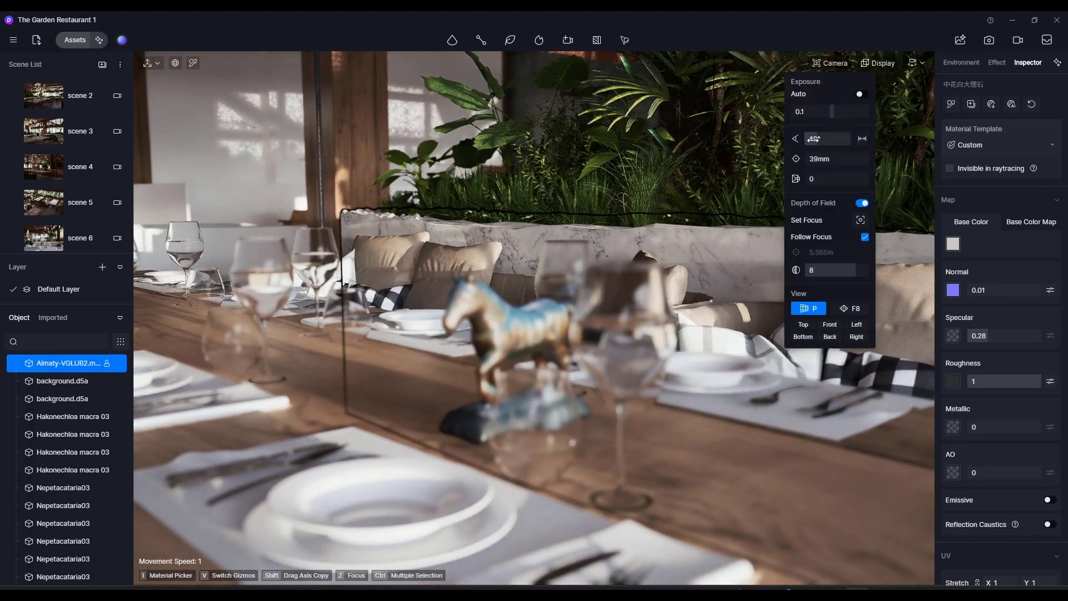
click(860, 203)
Step: Inspect the horse figurine and the surrounding place settings from several angles and distances
scroll(516, 378, up, 3)
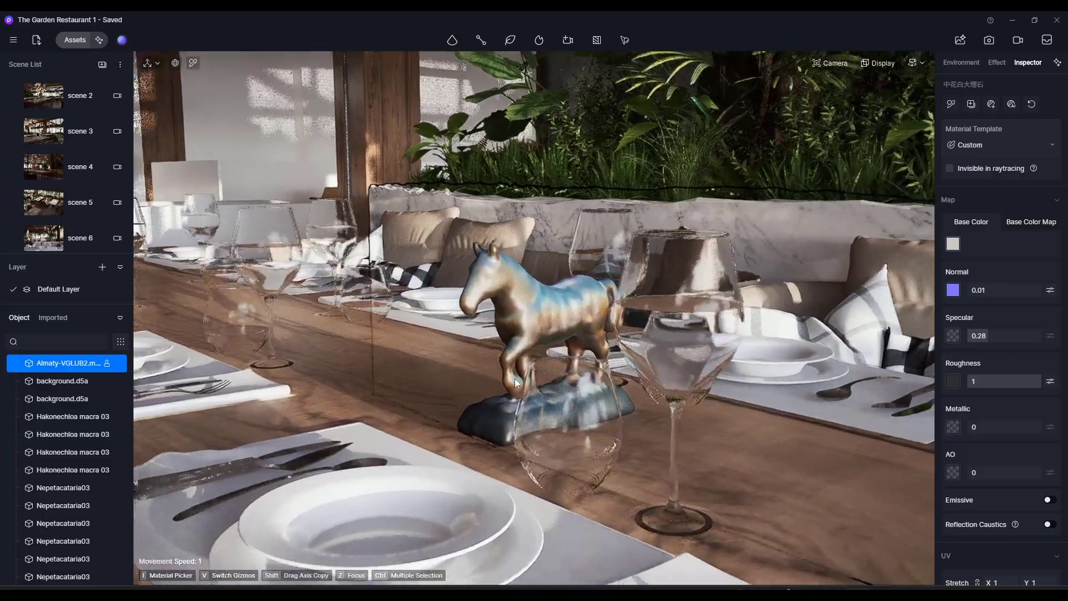
right_drag(516, 378, 922, 383)
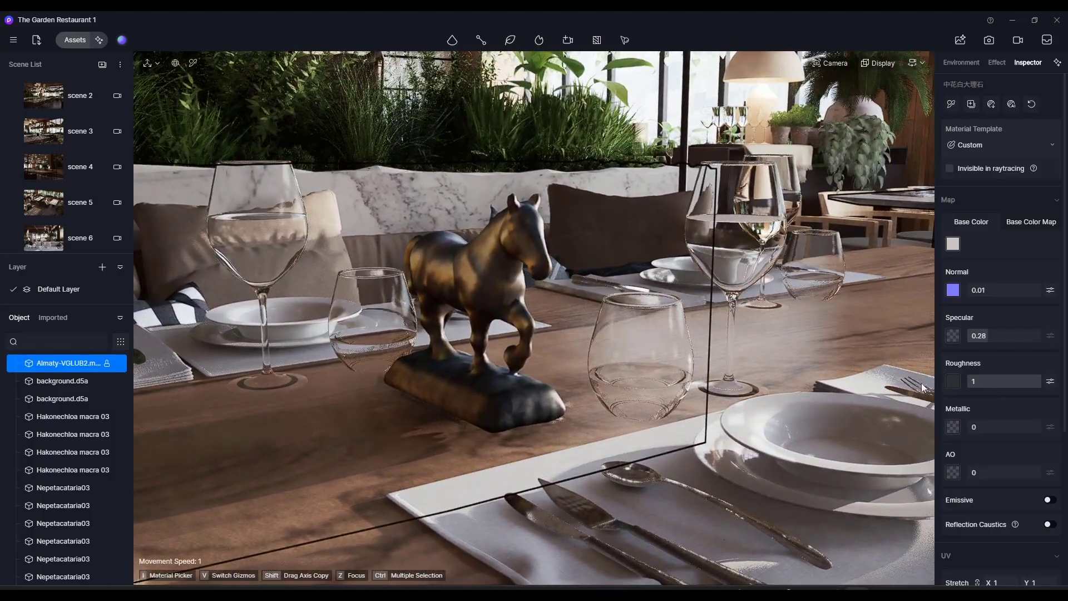
key(s)
key(d)
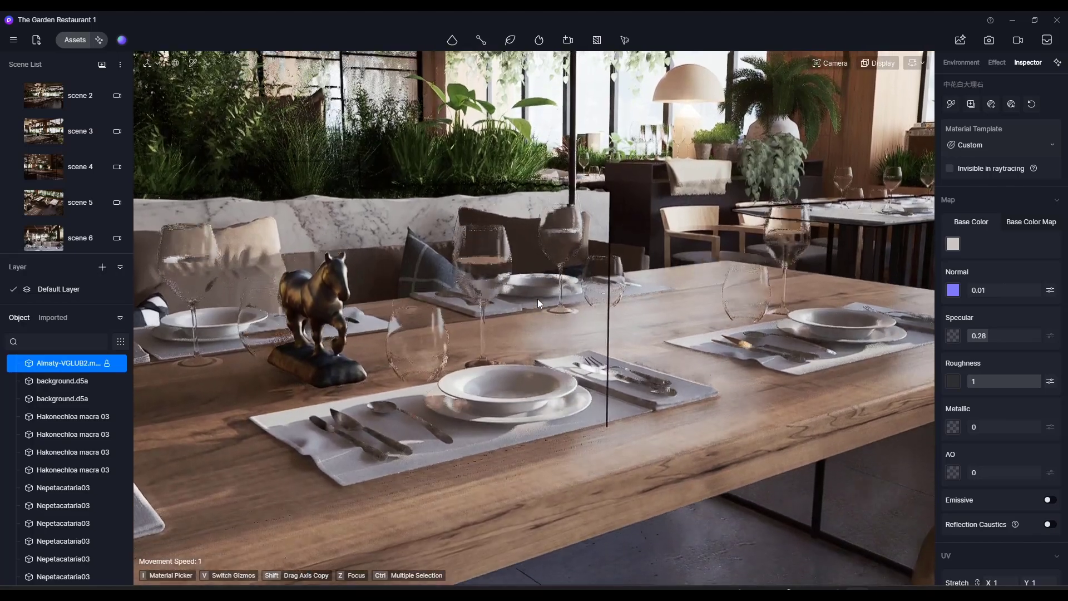
key(a)
right_drag(538, 299, 580, 308)
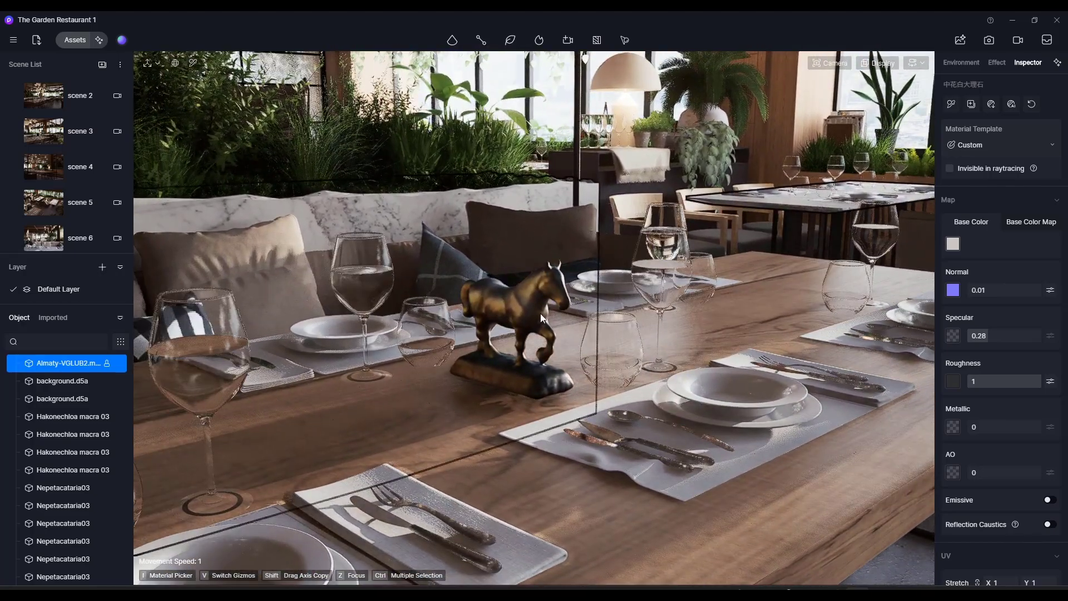
Step: Select the white plane's material in the restaurant and choose the Custom material template for it
click(536, 310)
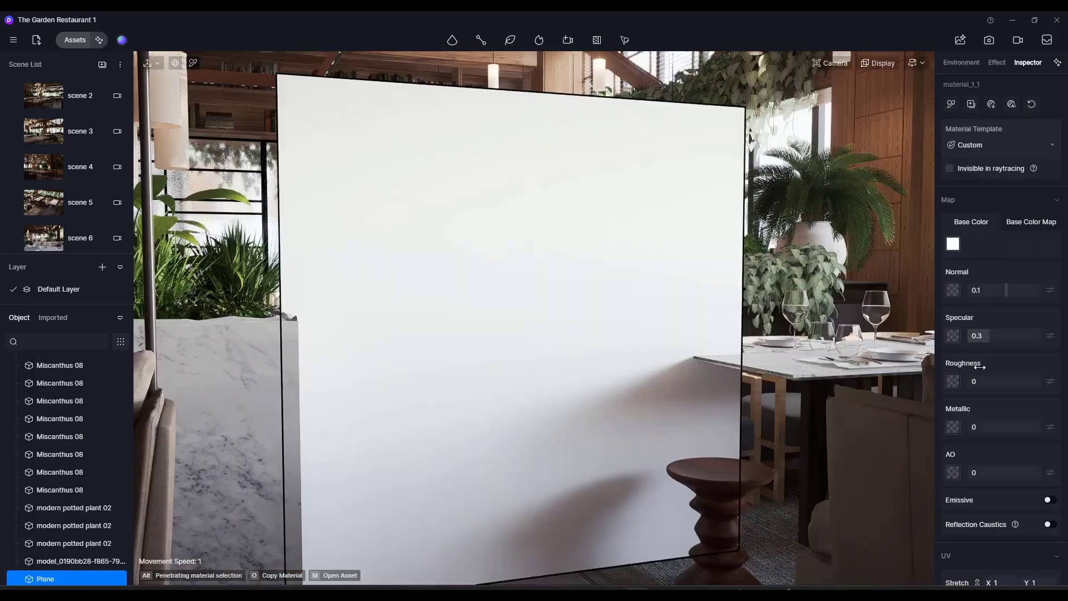
mouse_move(507, 301)
right_down()
mouse_move(487, 291)
mouse_move(522, 301)
right_up()
click(980, 145)
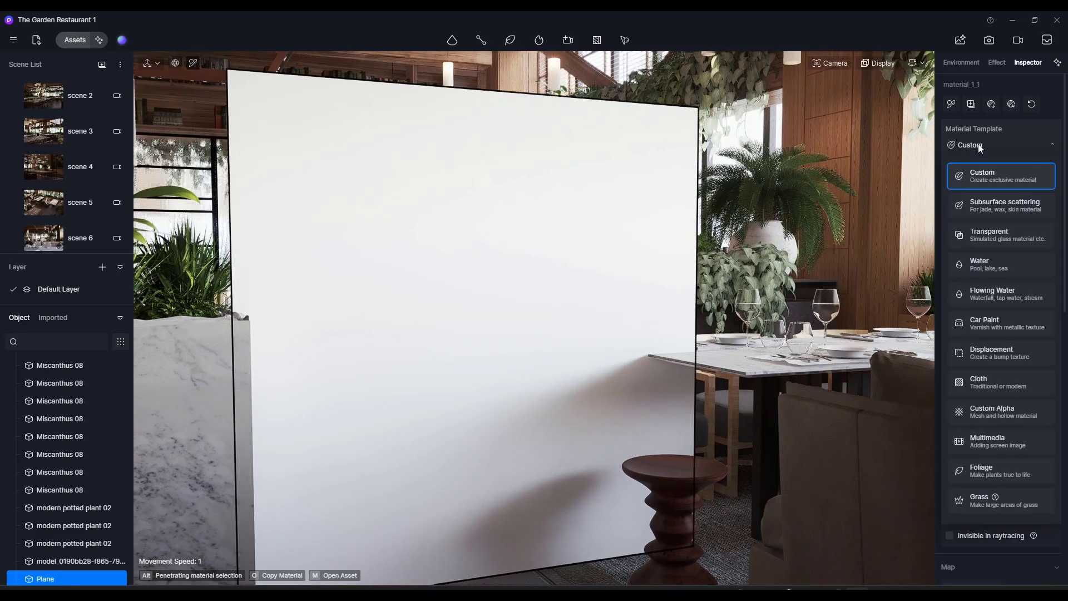
click(986, 179)
Step: Try a pink base color on the plane's Custom material and undo it
click(953, 243)
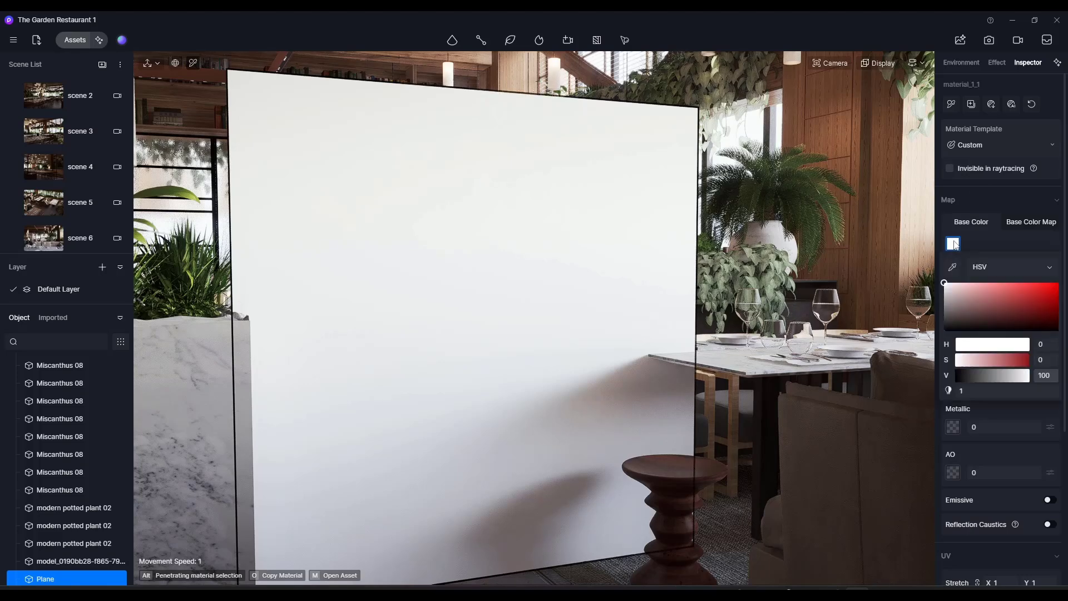
drag(1005, 302, 1000, 279)
click(984, 243)
scroll(1017, 262, down, 1)
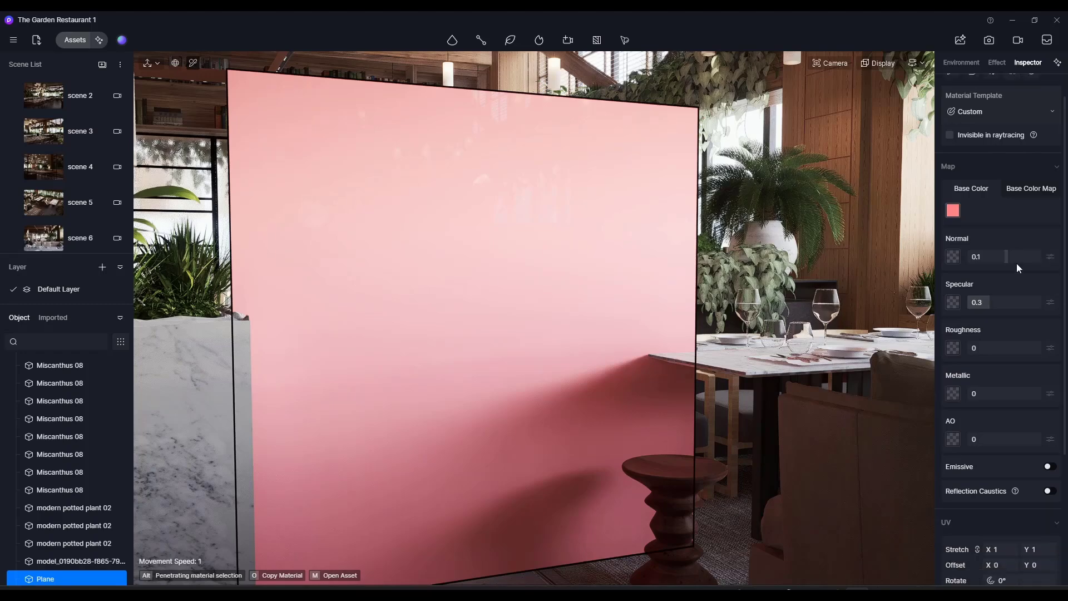
scroll(1017, 263, up, 1)
key(ctrl+z)
Step: Switch the plane's material to the Transparent template and set its opacity to 0.62 with Affected by Light enabled
click(976, 140)
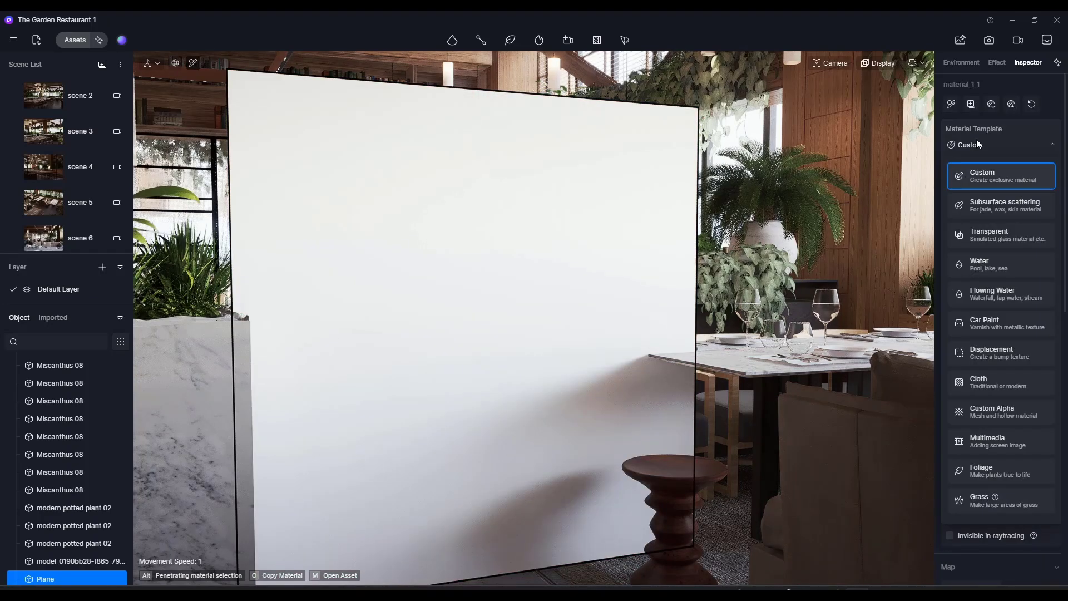
click(989, 233)
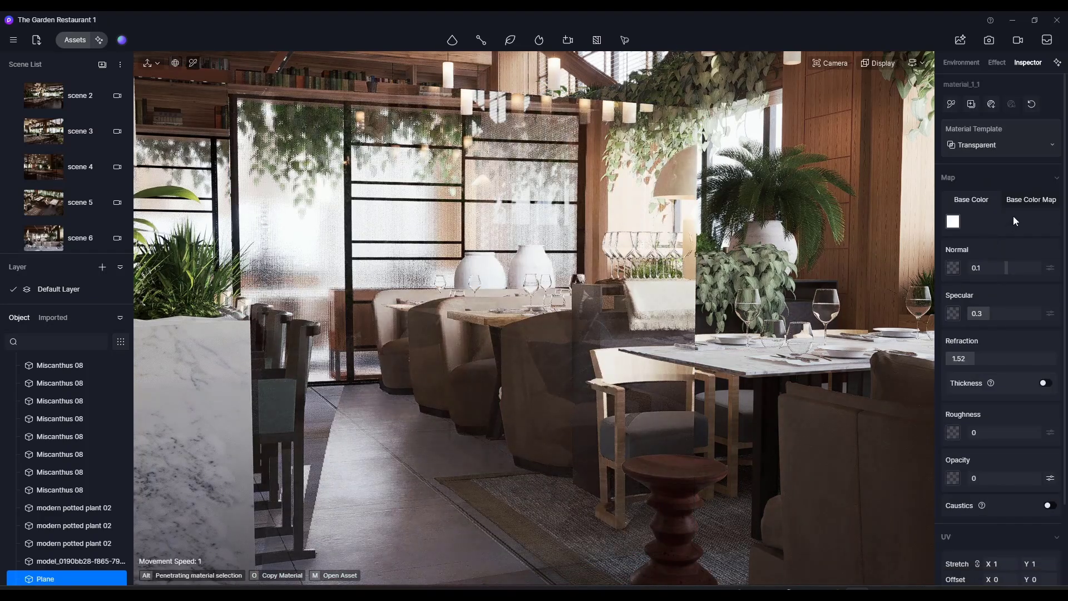
scroll(1018, 218, down, 3)
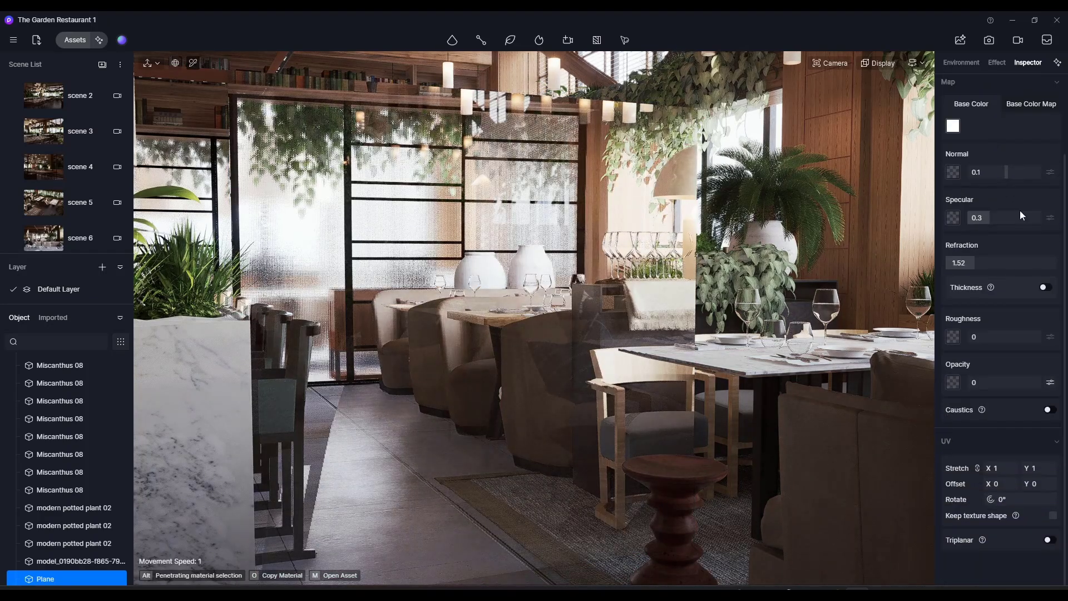
click(1050, 384)
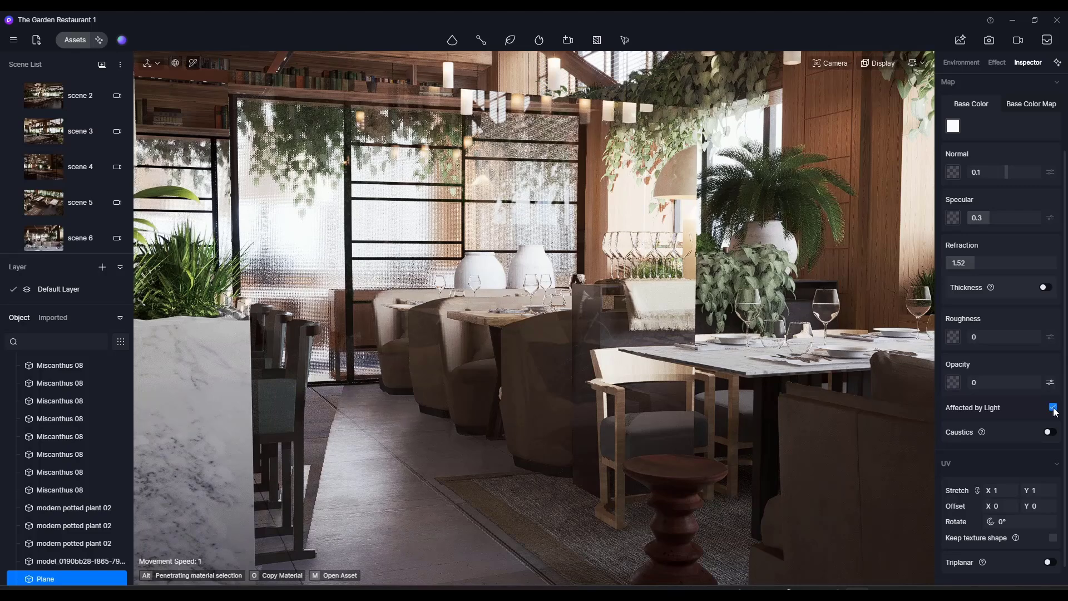
drag(980, 384, 1013, 386)
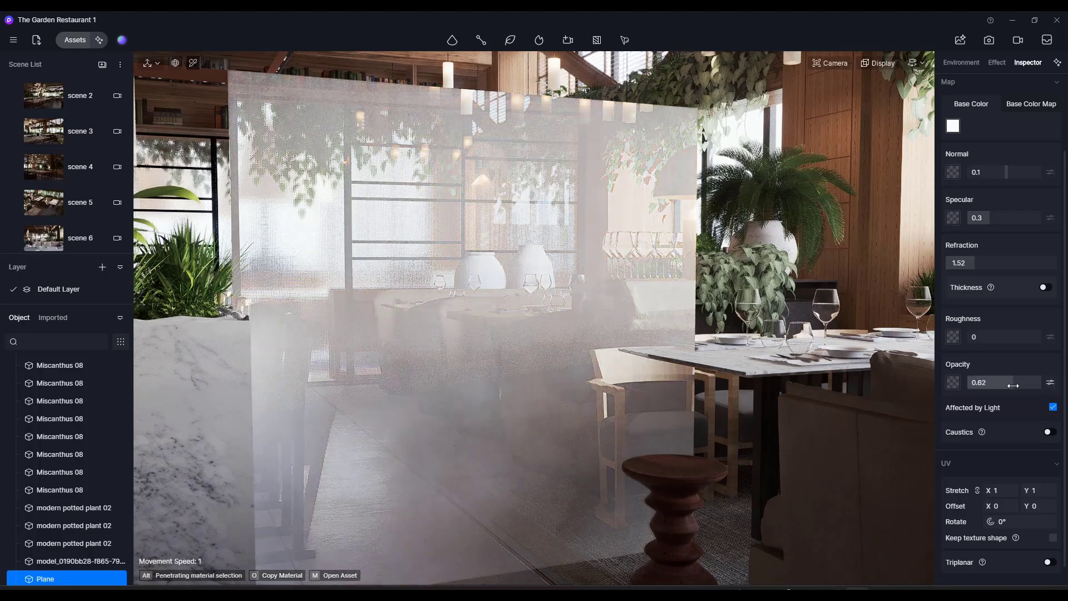
click(1053, 407)
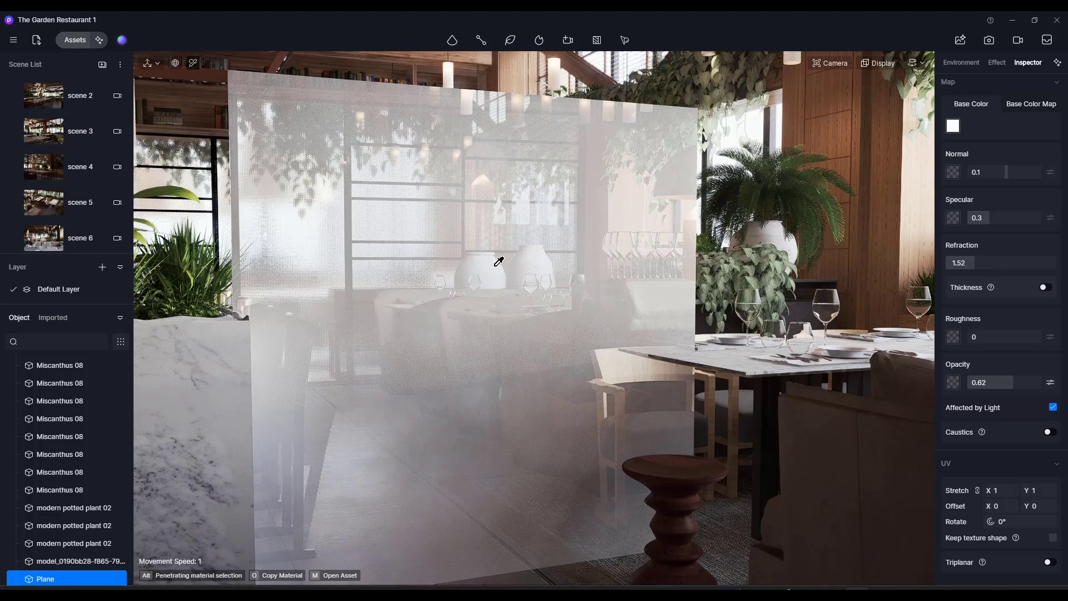
Step: Raise the Transparent material's opacity on the plane to 0.78
mouse_move(496, 266)
right_down()
mouse_move(476, 261)
mouse_move(497, 266)
right_up()
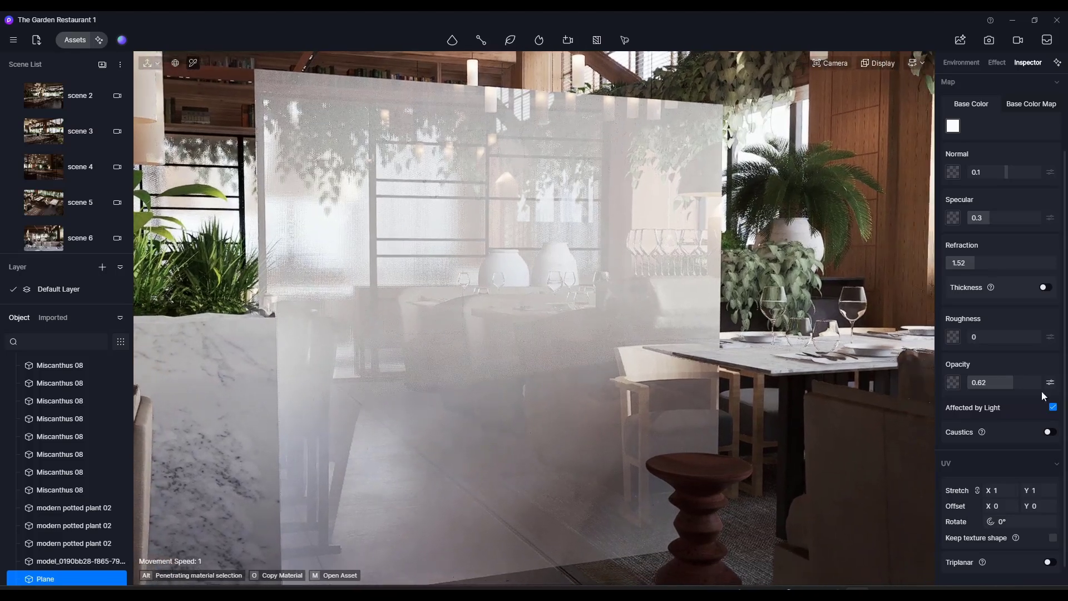
mouse_move(1020, 385)
mouse_down()
mouse_move(1030, 385)
mouse_move(1020, 385)
mouse_up()
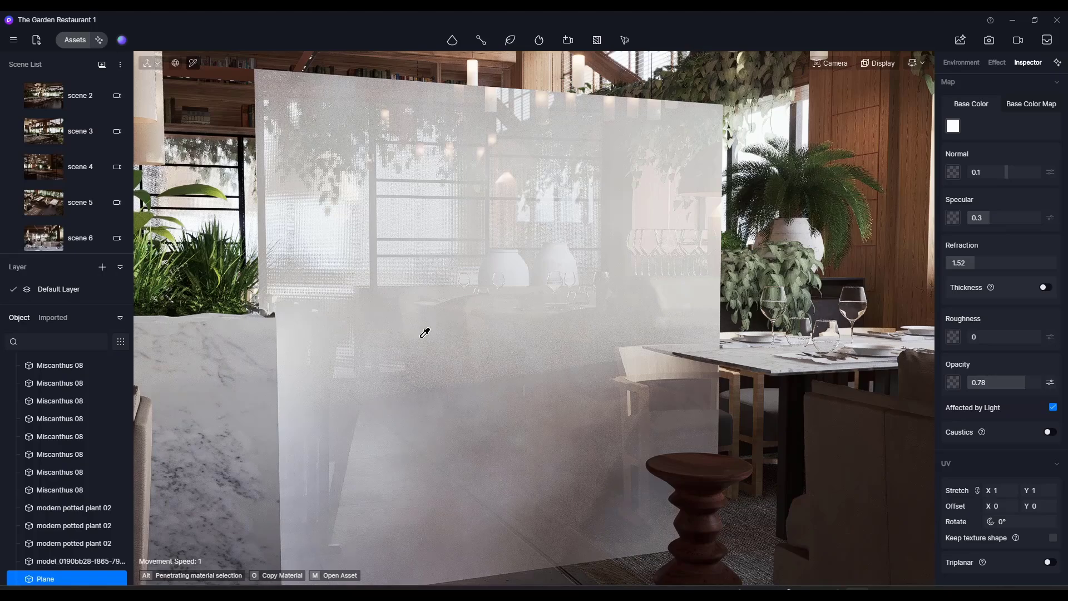
Step: Place a point light on the floor behind the translucent plane and raise it to Z 772
right_drag(424, 332, 480, 334)
key(w)
key(s)
key(a)
key(w)
mouse_move(453, 44)
click(455, 64)
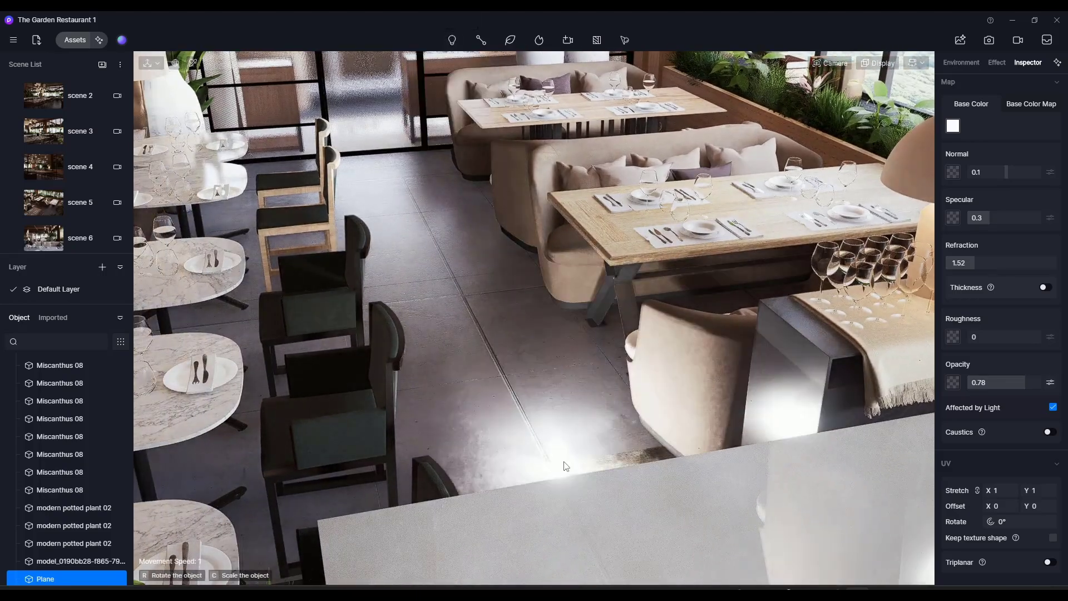
click(559, 431)
drag(565, 384, 566, 254)
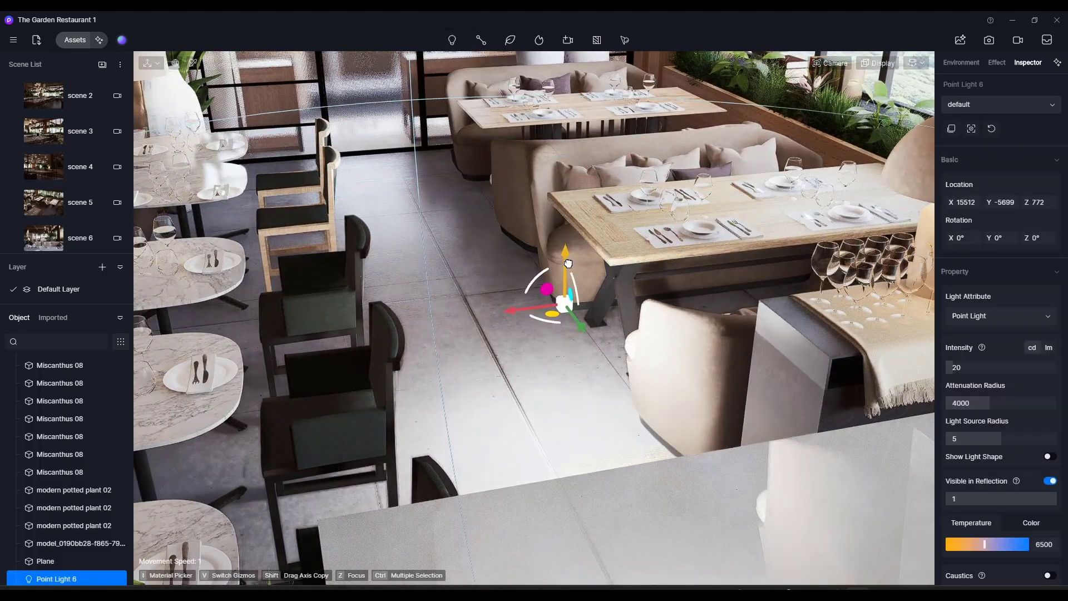
Step: Switch the point light from temperature to color and make it deep blue, RGB 18, 13, 197
right_drag(629, 256, 621, 170)
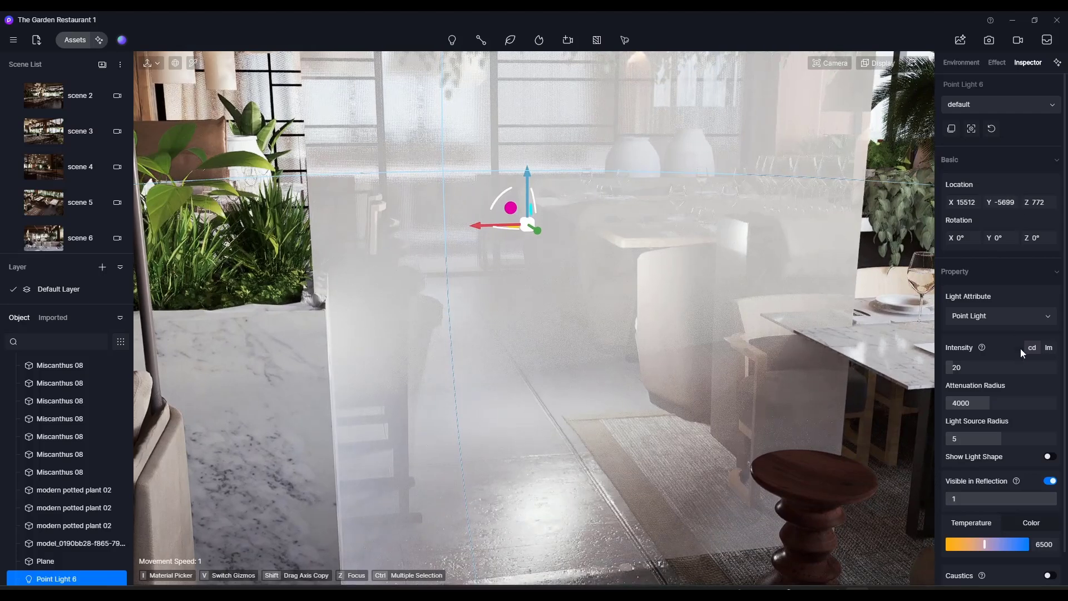
scroll(1024, 351, down, 1)
click(1031, 487)
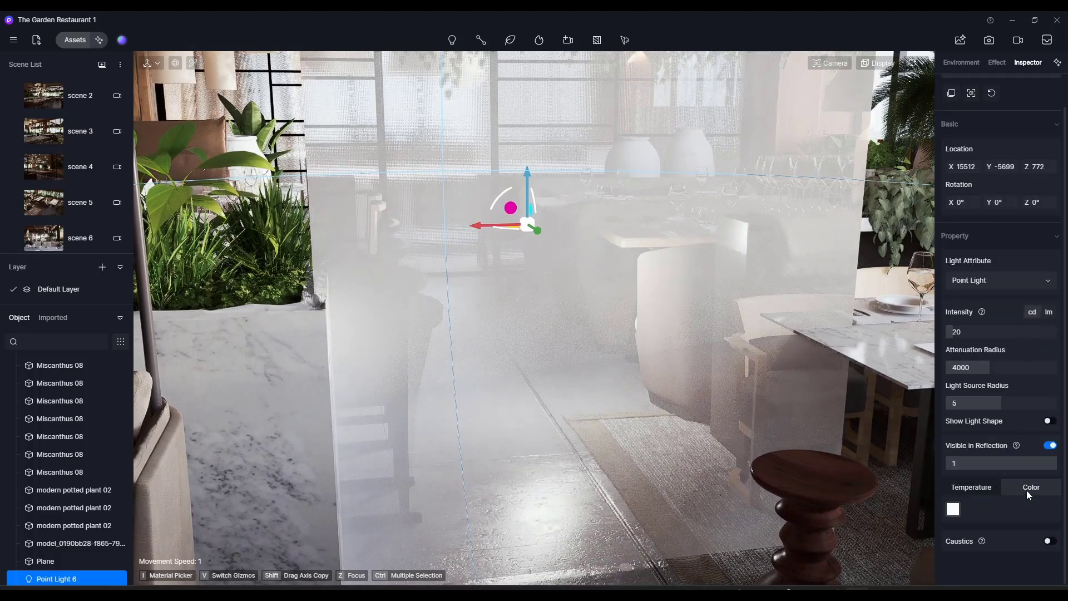
click(954, 510)
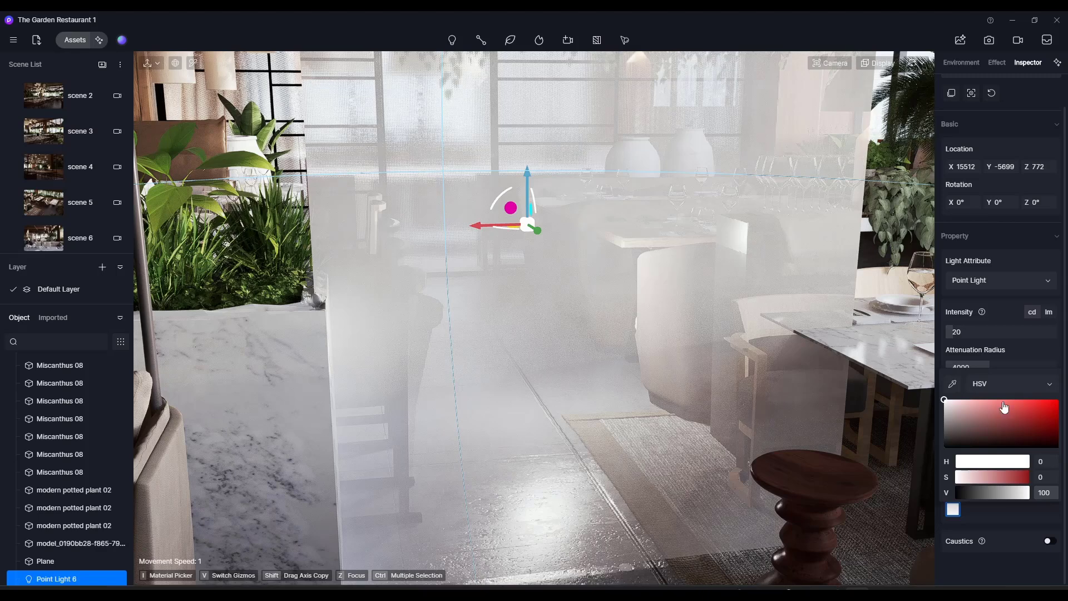
click(1000, 386)
click(998, 415)
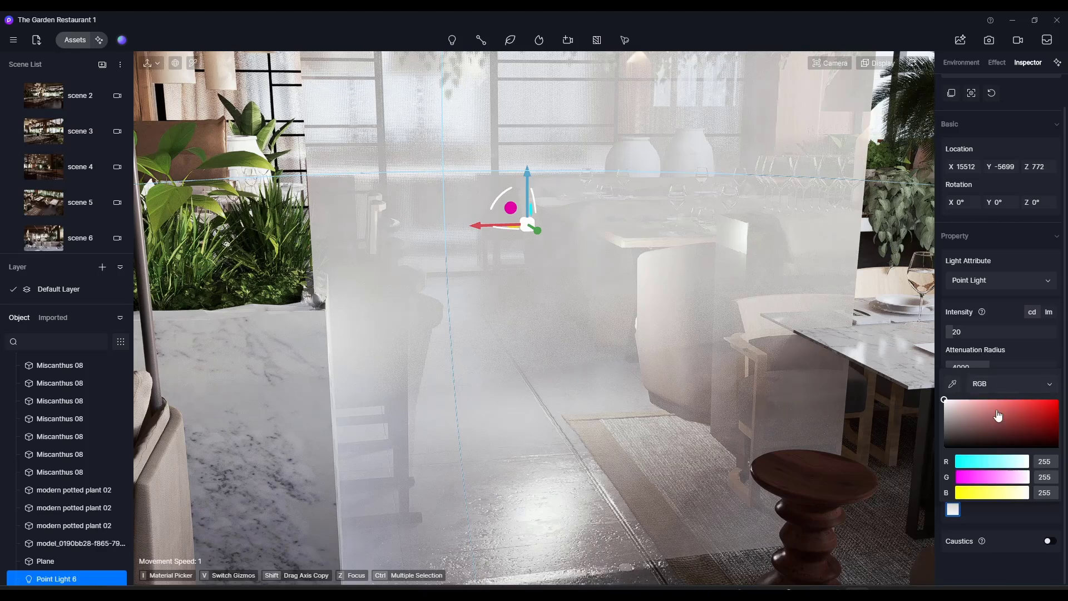
drag(970, 462, 992, 463)
drag(974, 477, 990, 476)
click(1052, 410)
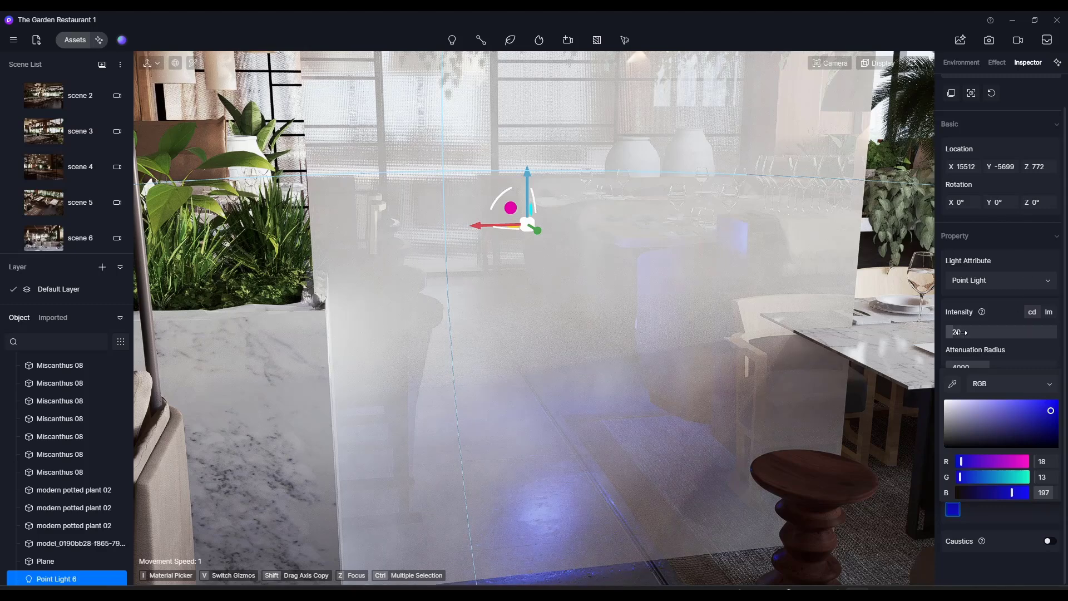
Step: Increase the blue point light's intensity to 261 cd
click(1005, 331)
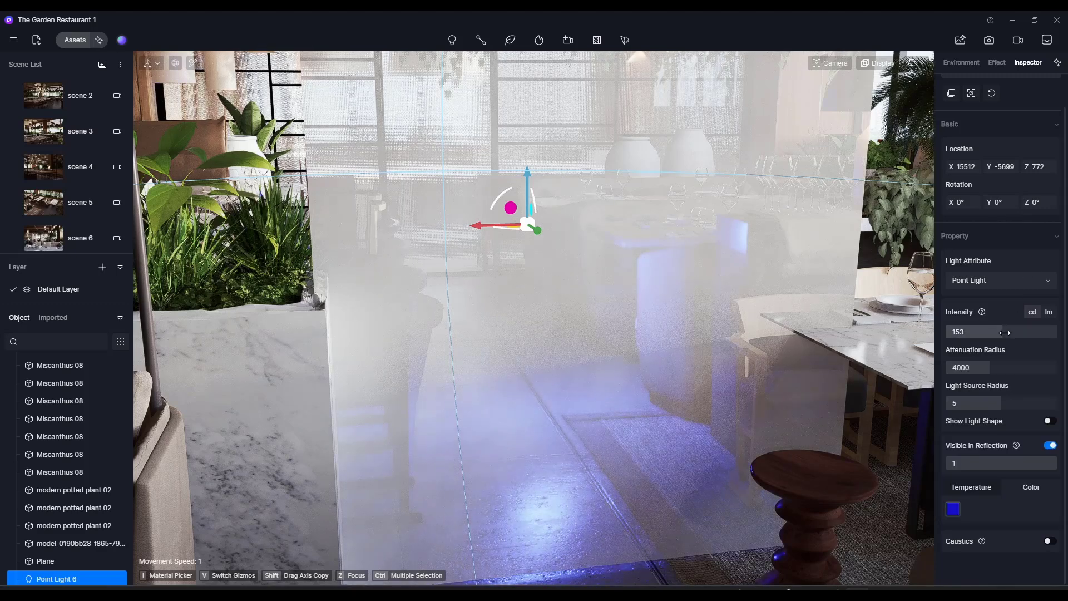
right_drag(700, 336, 709, 310)
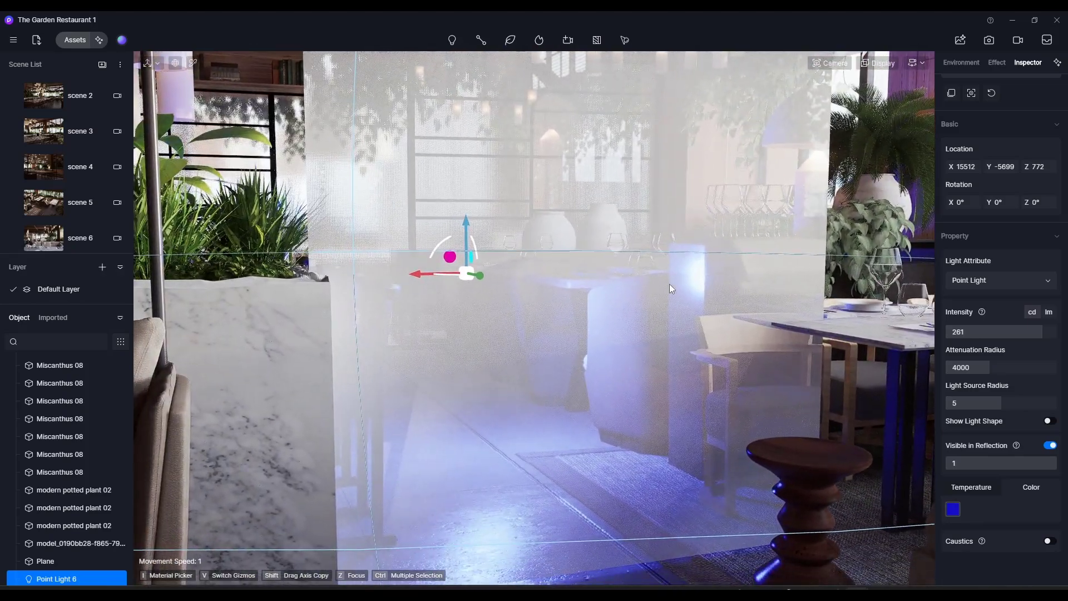
right_drag(649, 324, 668, 279)
Step: Reselect the translucent plane's material and set its opacity to 0.89
click(650, 309)
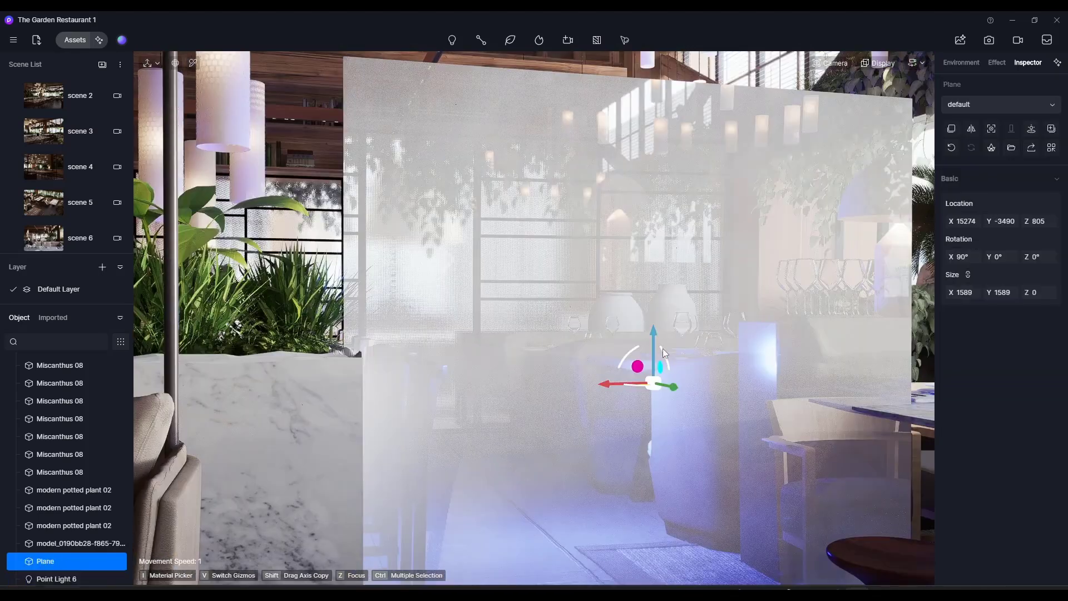
mouse_move(702, 366)
right_down()
mouse_move(714, 389)
mouse_move(672, 401)
mouse_move(705, 401)
mouse_move(709, 373)
right_up()
key(d)
key(s)
key(a)
key(Escape)
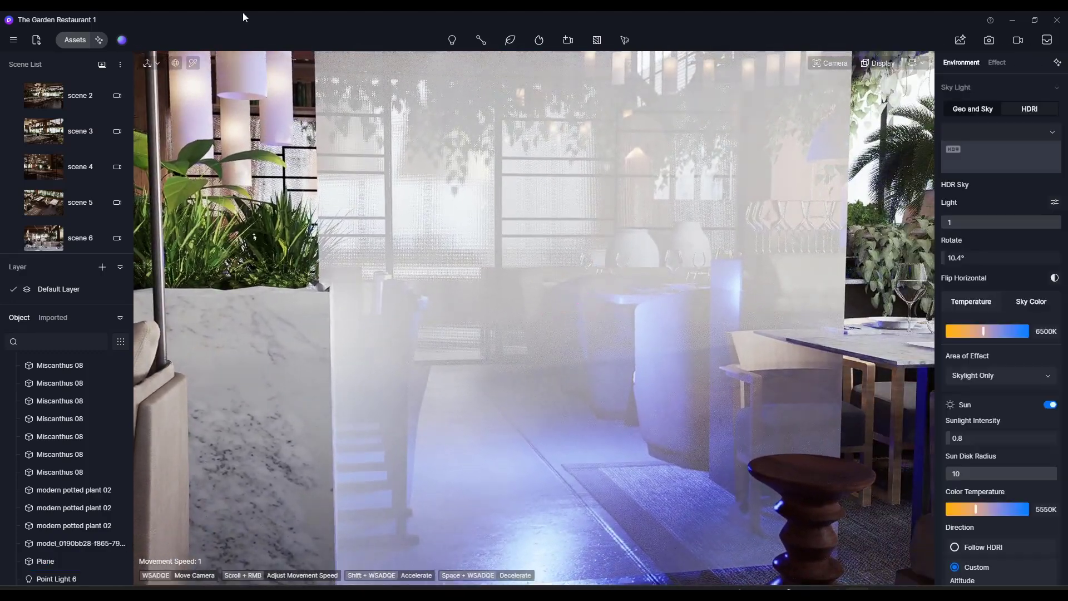
click(434, 171)
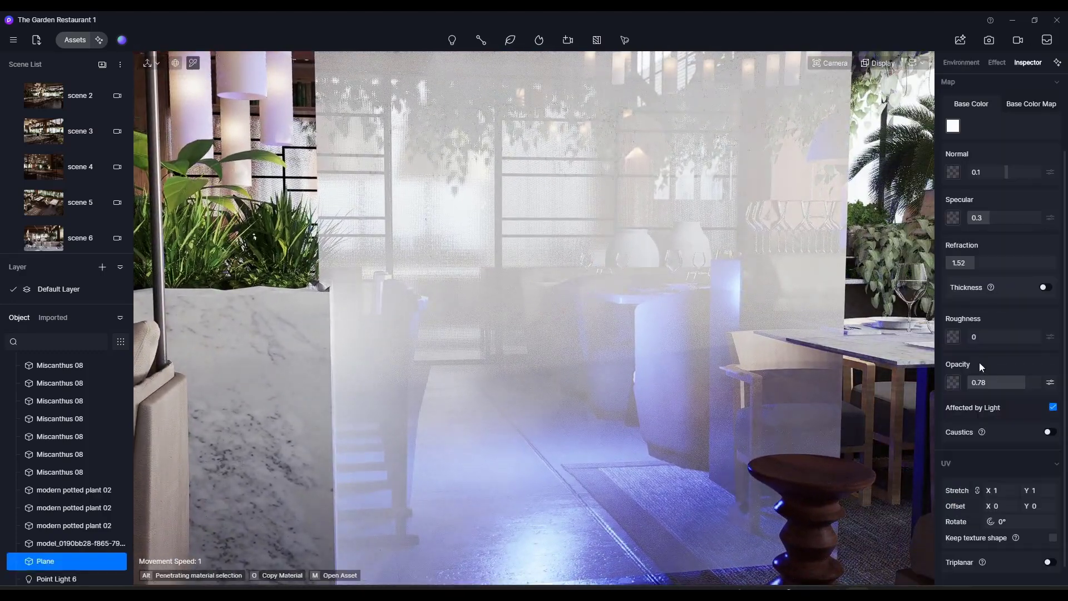
mouse_move(1029, 384)
mouse_down()
mouse_move(1038, 387)
mouse_move(994, 392)
mouse_move(1034, 395)
mouse_up()
Step: Toggle Affected by Light on the plane's material to compare both states, leaving the option off
click(1053, 408)
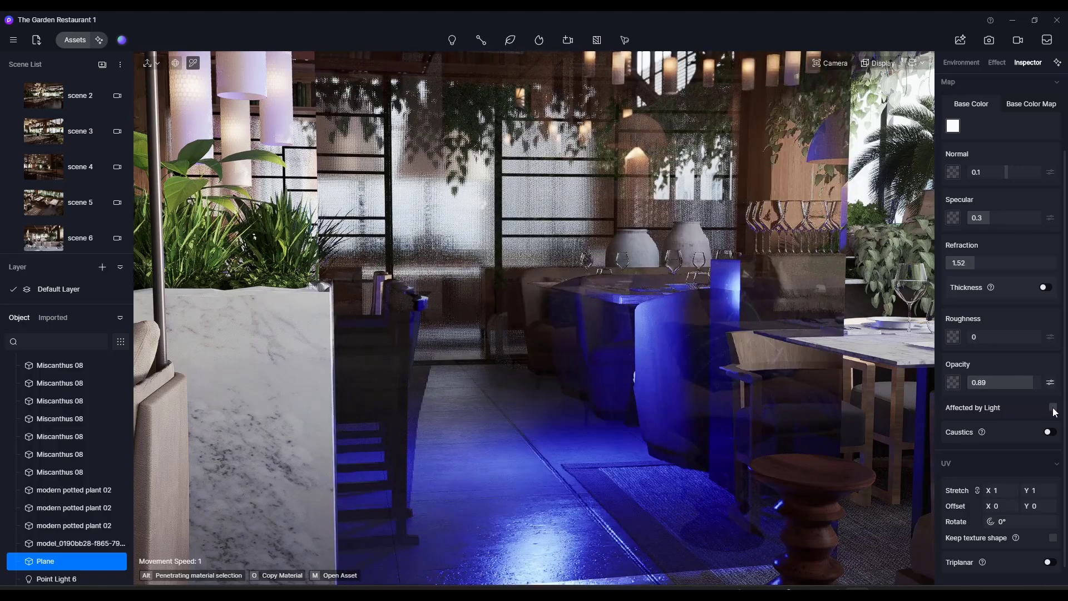
click(1054, 409)
click(1053, 408)
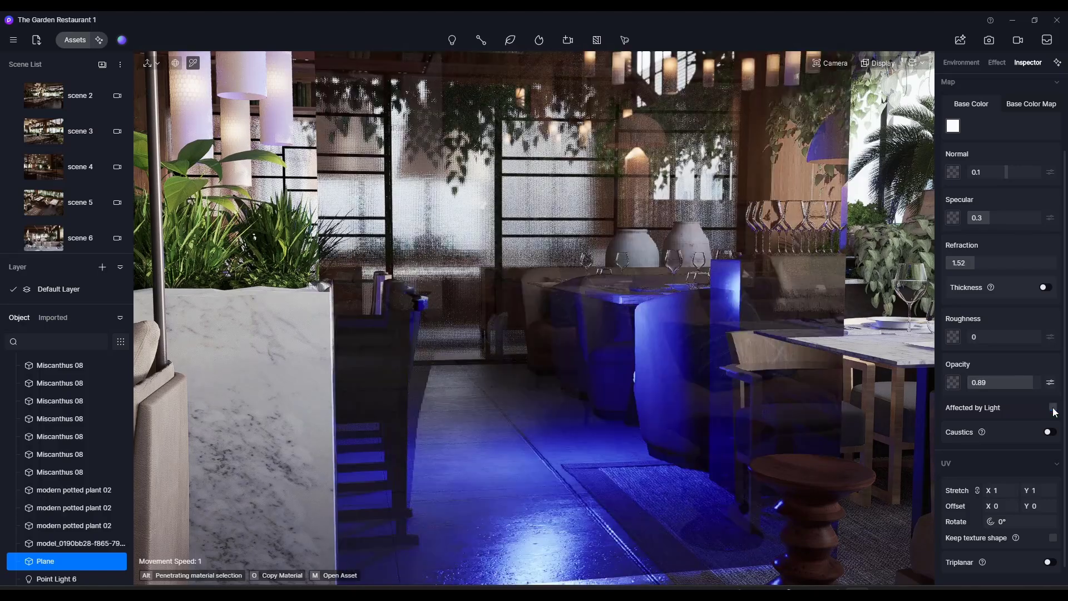
click(1054, 409)
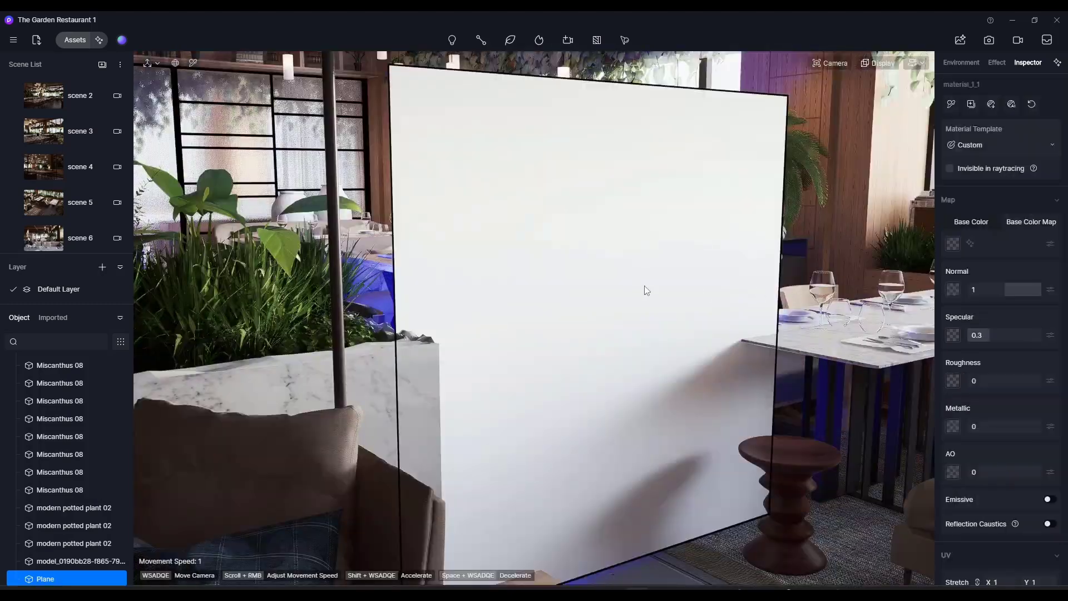
Step: Change the white plane's material template from Custom to Displacement
right_drag(645, 288, 652, 289)
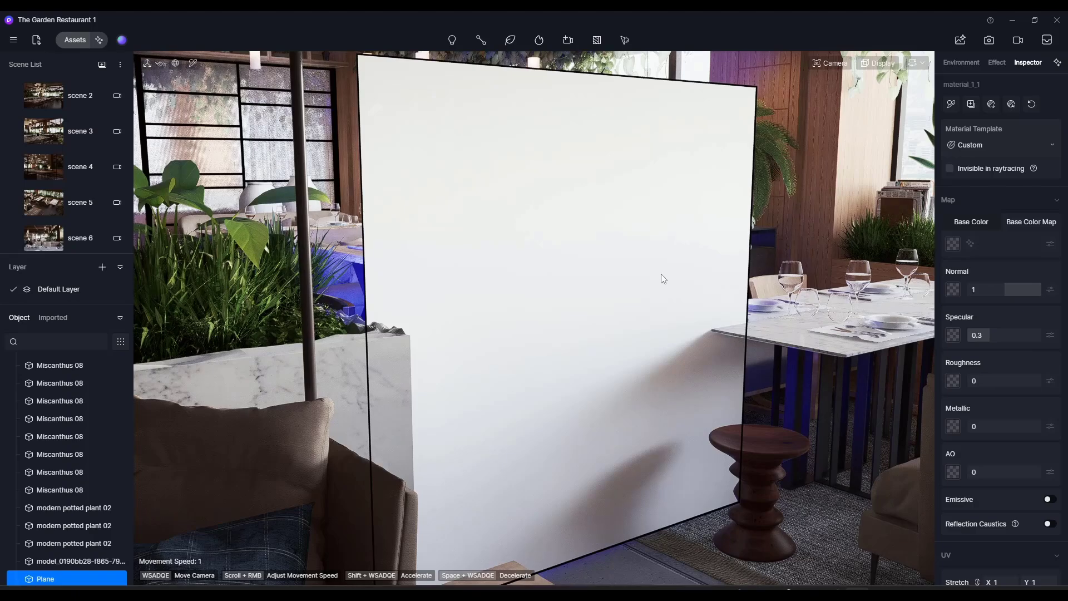
right_drag(689, 288, 597, 285)
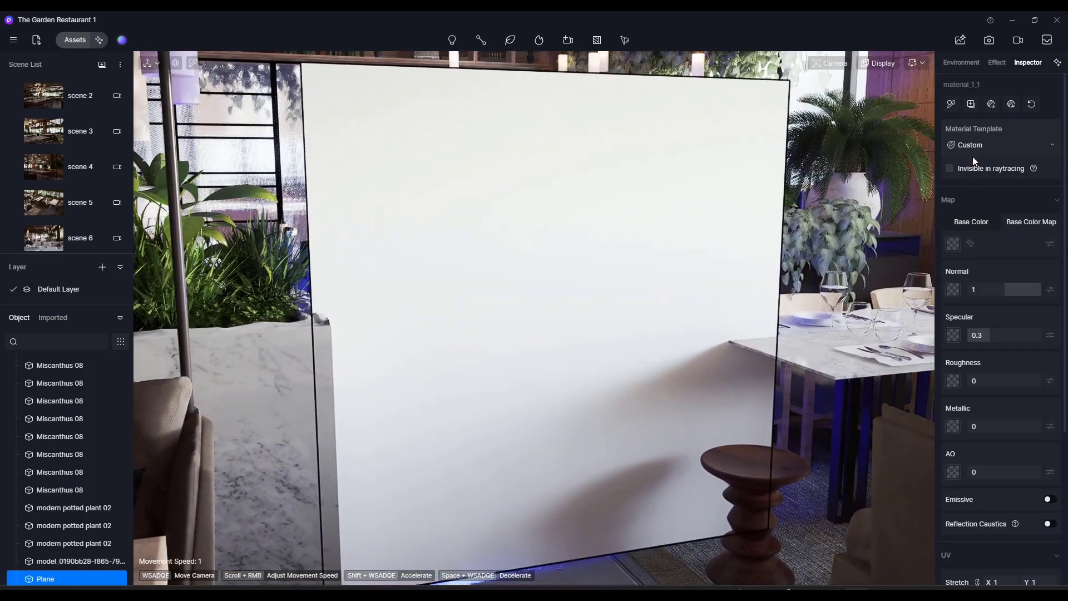
click(988, 144)
click(991, 351)
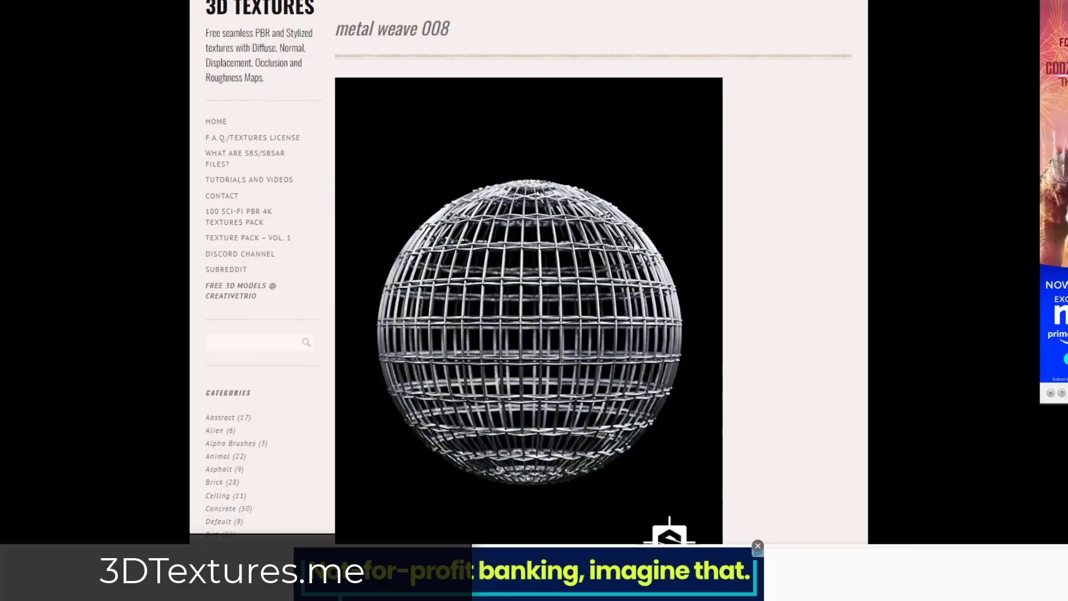
Step: View the metal weave 008 page on 3DTextures.me and load Metal_Weave_008_basecolor and Metal_Weave_008_Opacity as the plane's base color and opacity maps
scroll(512, 343, down, 2)
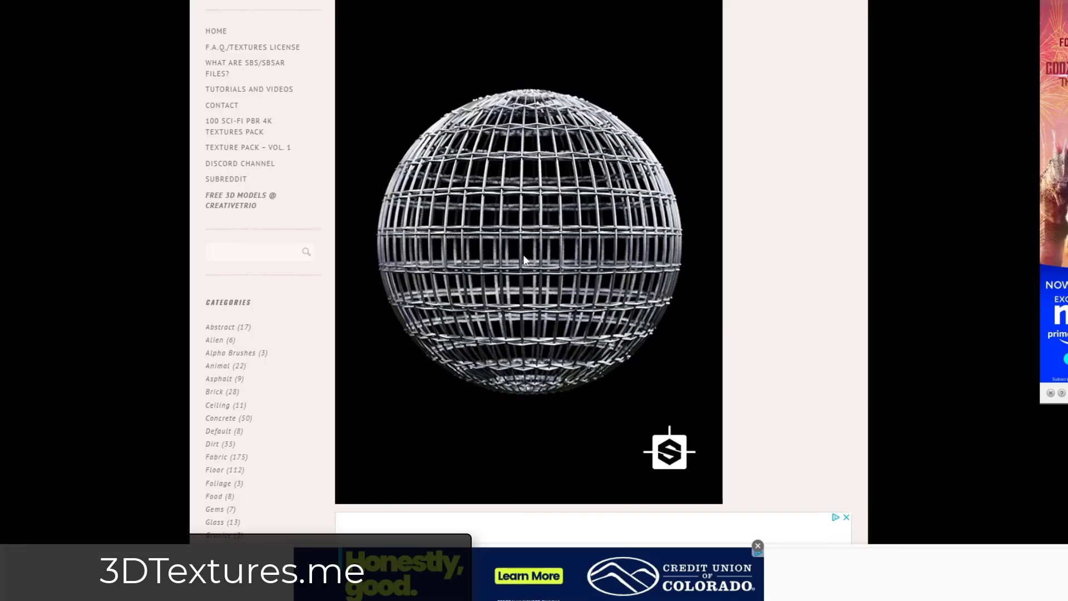
scroll(572, 259, up, 3)
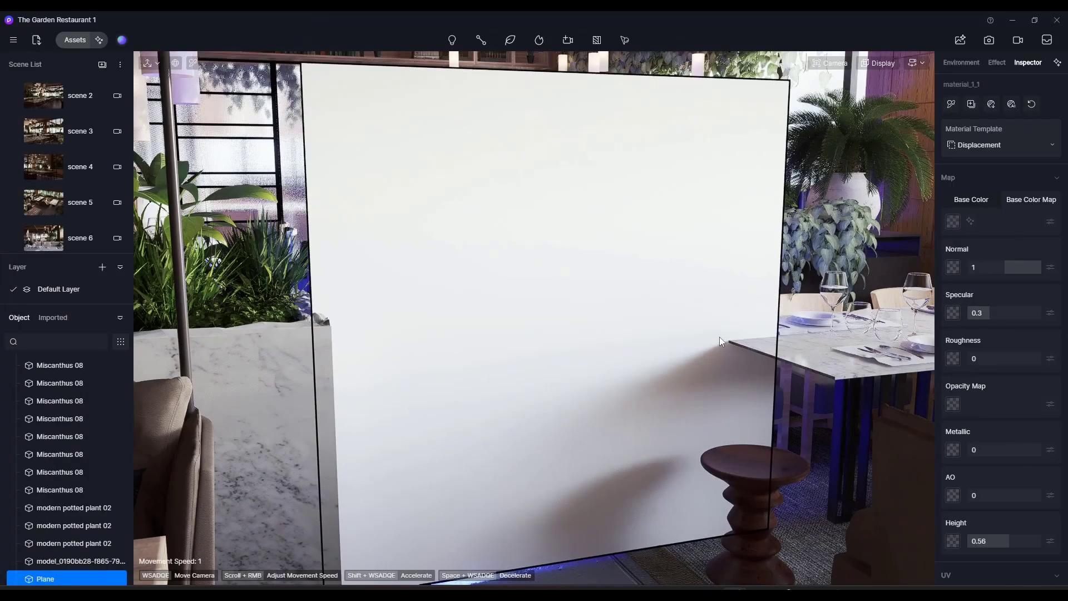
click(953, 221)
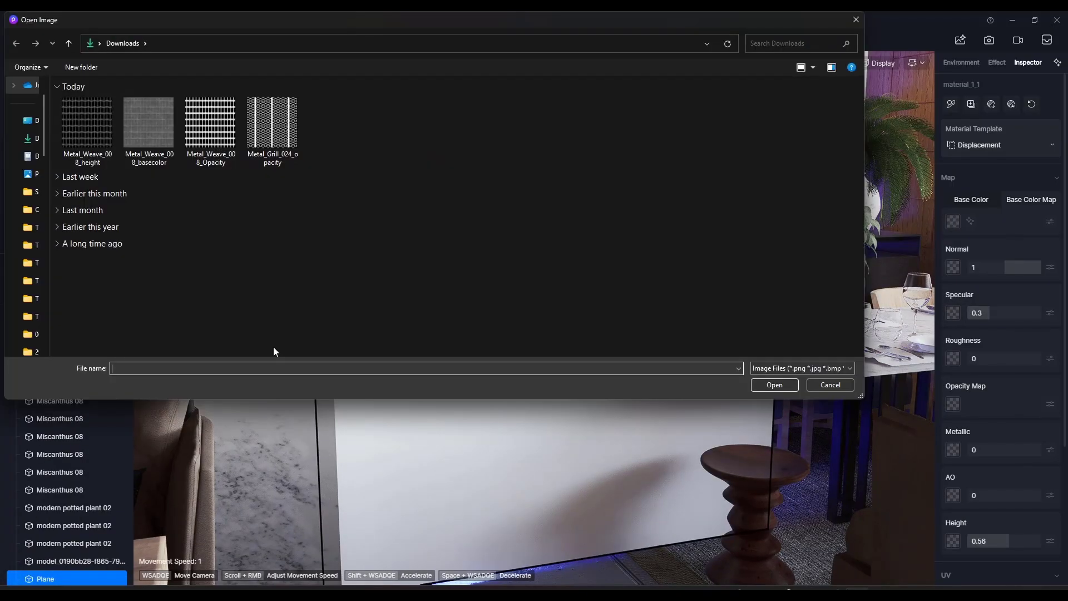
double_click(149, 125)
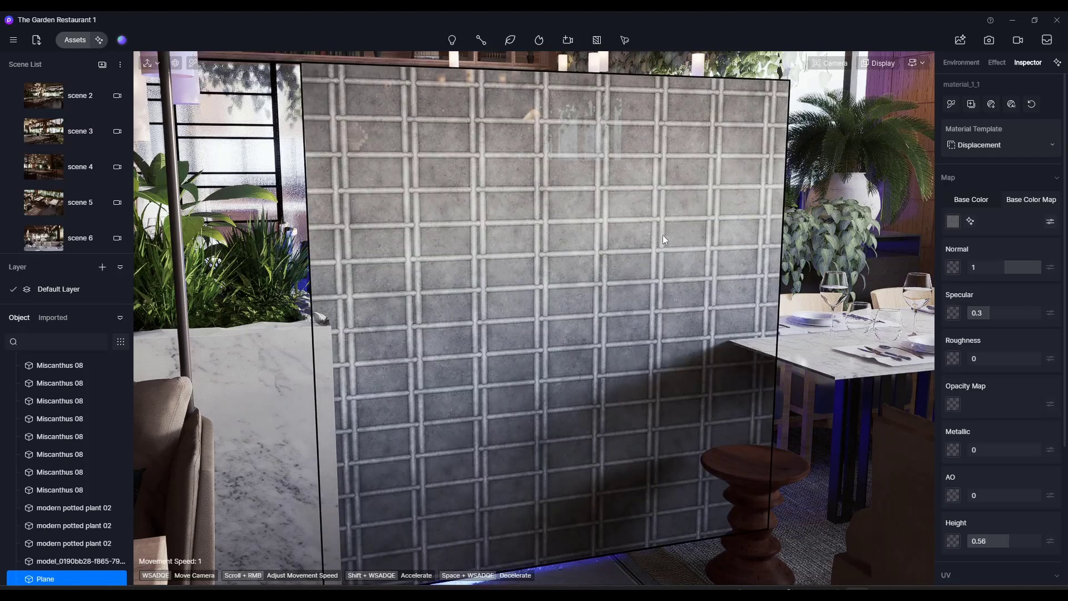
click(953, 404)
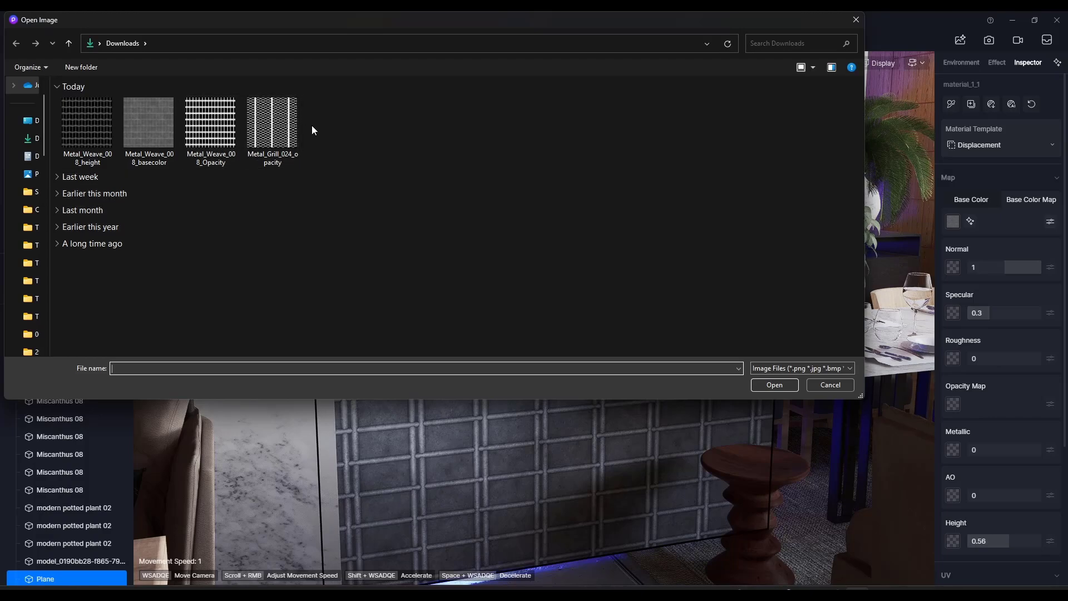
double_click(210, 122)
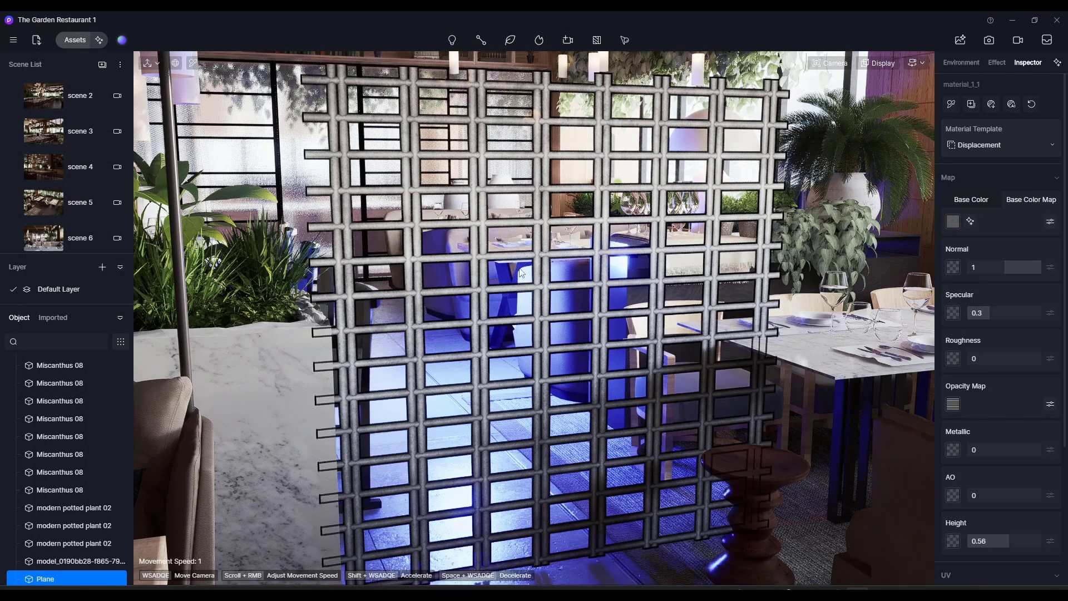
Step: Reduce the plane's displacement height to 0.08 and load Metal_Weave_008_height as its height map
right_drag(528, 286, 680, 261)
key(w)
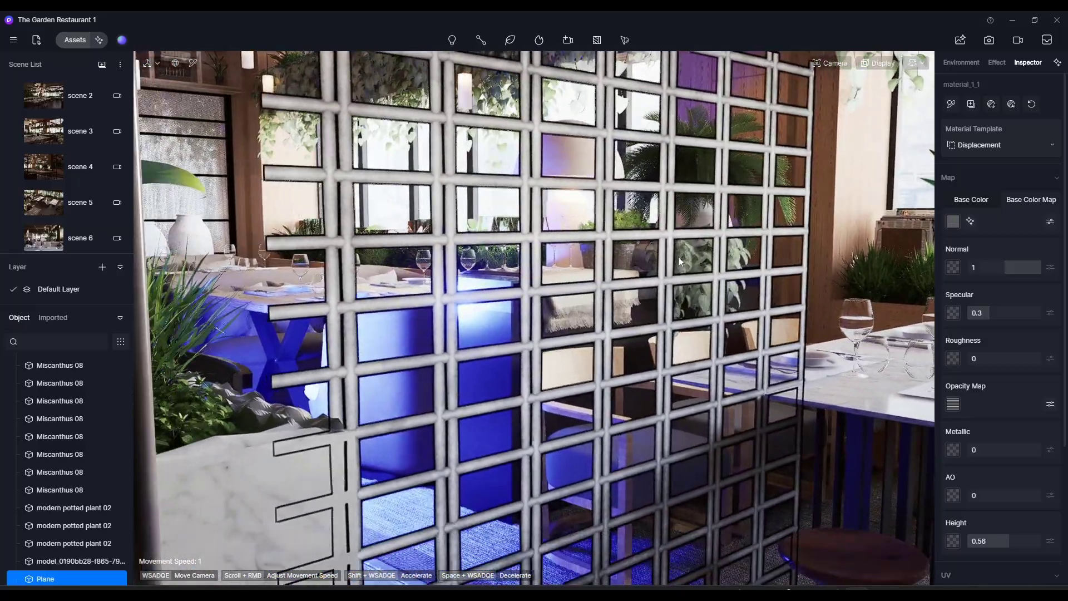
drag(996, 541, 973, 541)
click(954, 542)
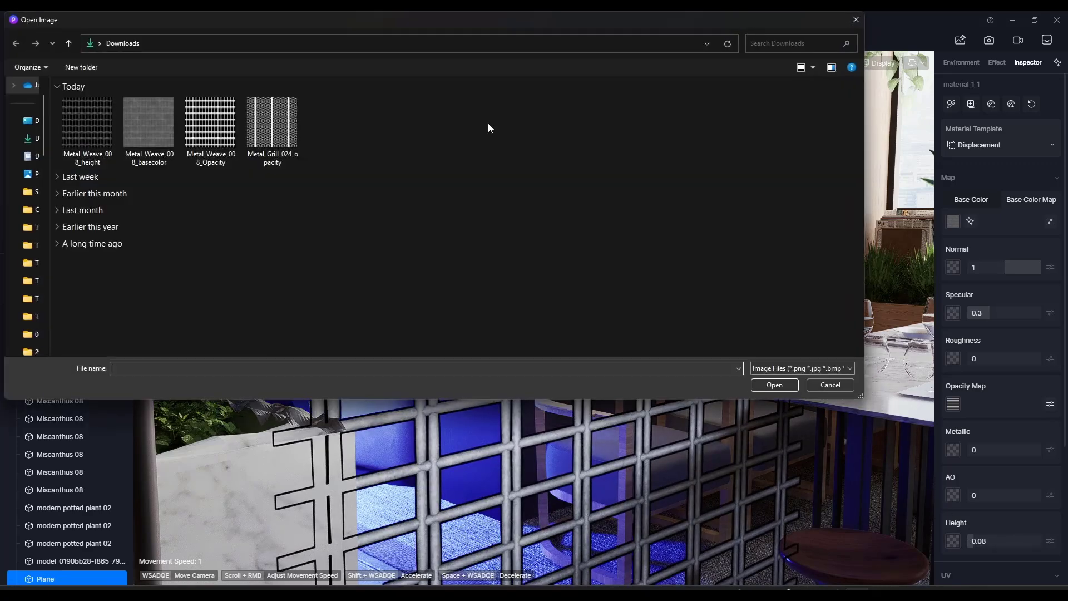
click(101, 125)
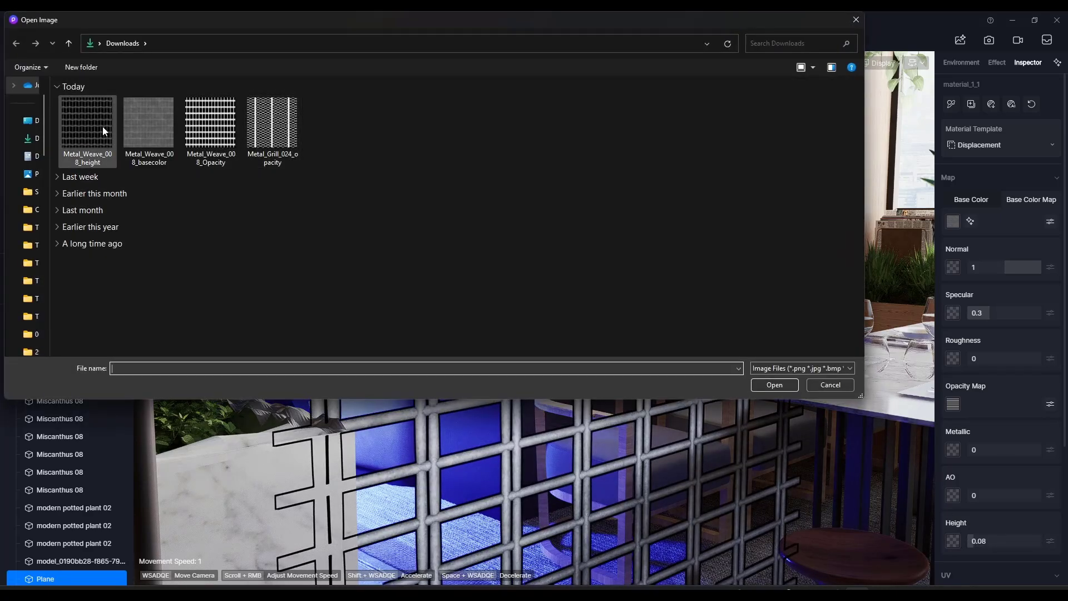
double_click(101, 125)
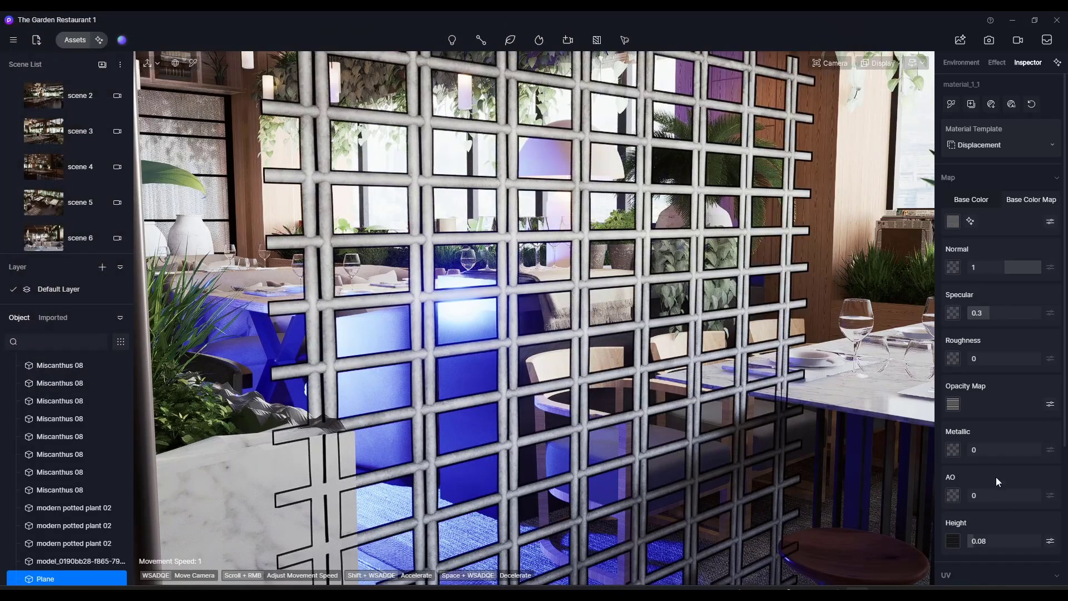
Step: Set the displacement height to 0.2 and check the relief of the metal weave
mouse_move(980, 542)
mouse_down()
mouse_move(997, 542)
mouse_move(982, 544)
mouse_up()
key(a)
right_drag(632, 299, 596, 312)
key(d)
key(s)
Step: Set the weave texture's UV stretch to 2.71 in both X and Y
scroll(1006, 420, down, 3)
scroll(1004, 416, down, 1)
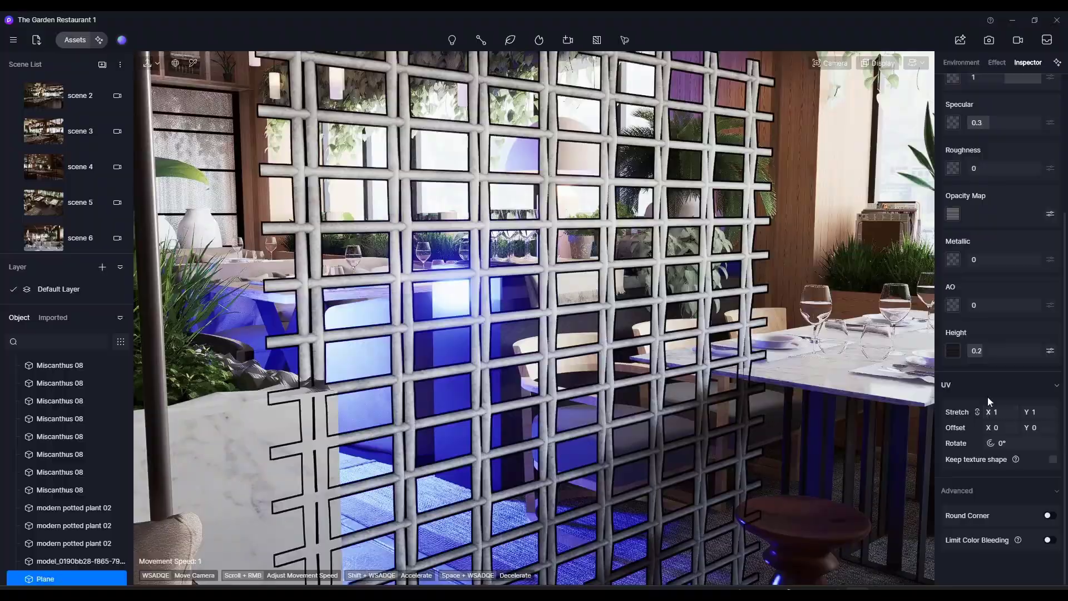
drag(994, 411, 1029, 412)
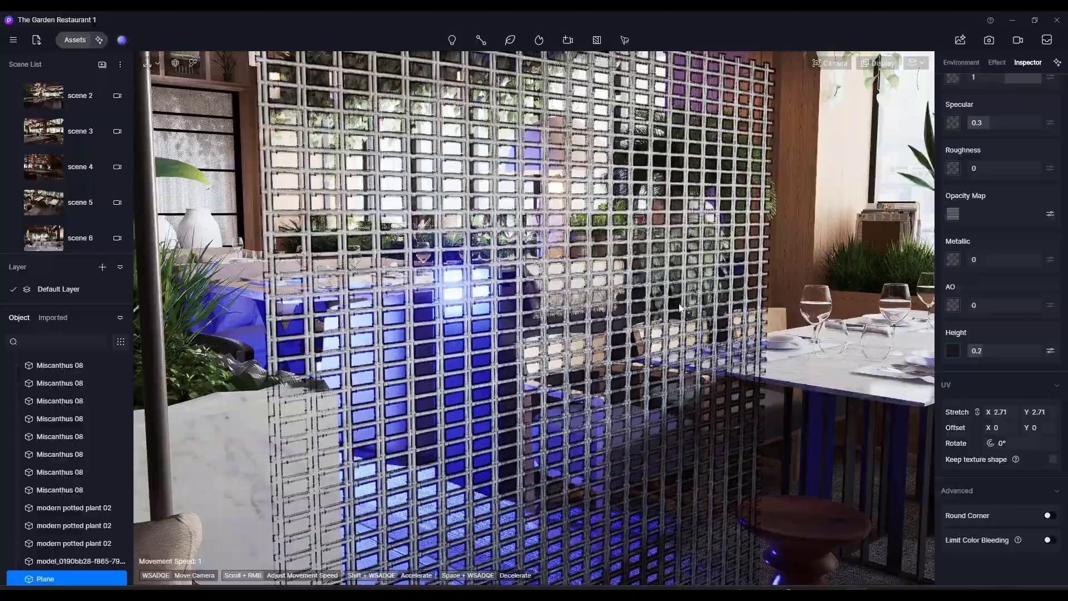
Step: Examine the see-through metal mesh from several angles and distances without its selection outline
key(s)
right_drag(668, 303, 572, 268)
key(s)
key(d)
key(w)
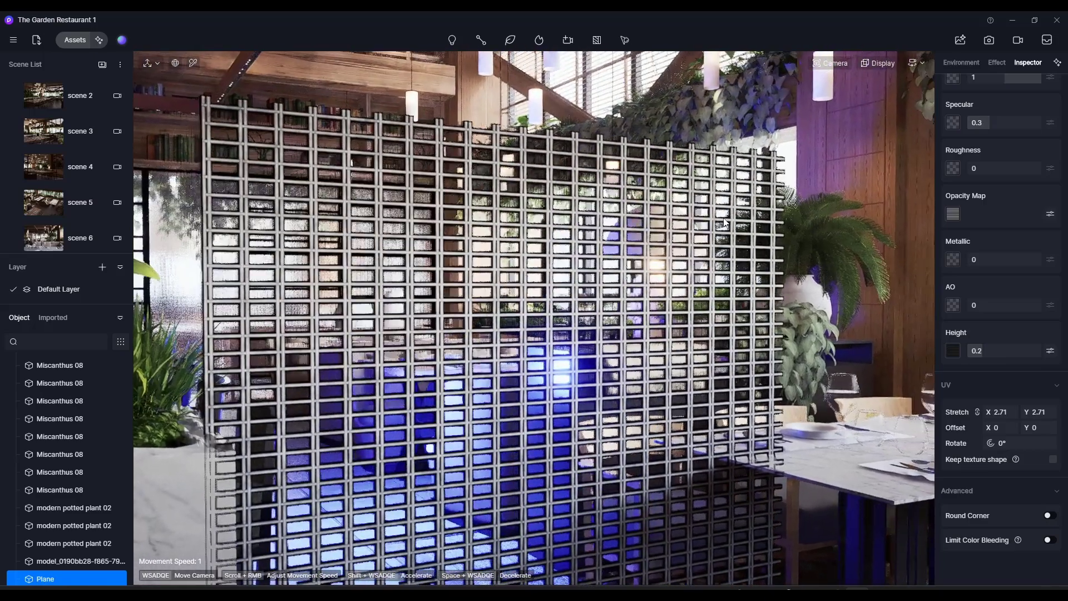
click(855, 166)
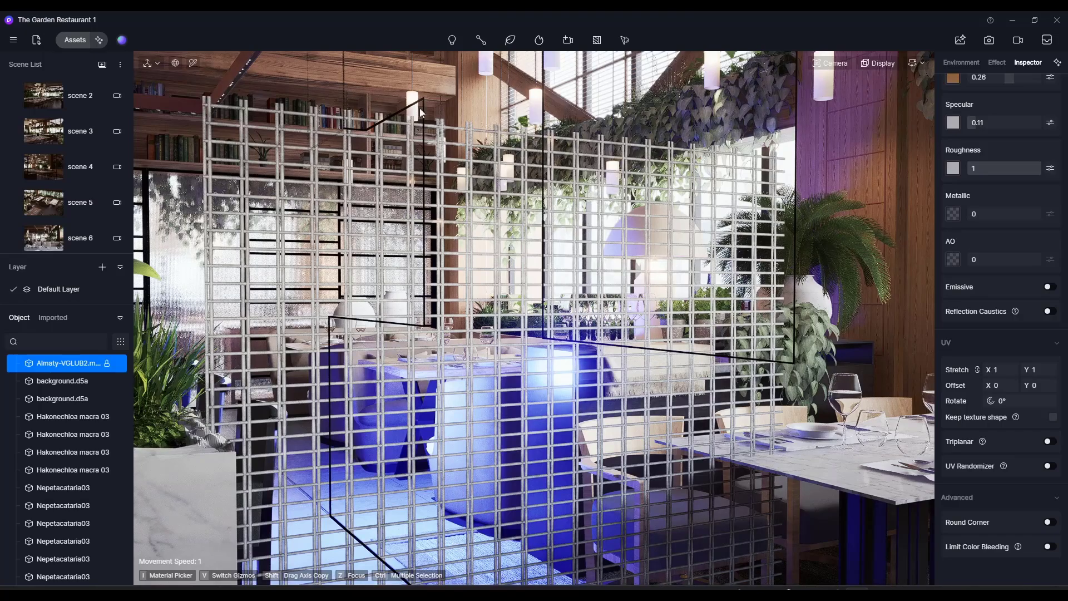
right_drag(527, 199, 461, 272)
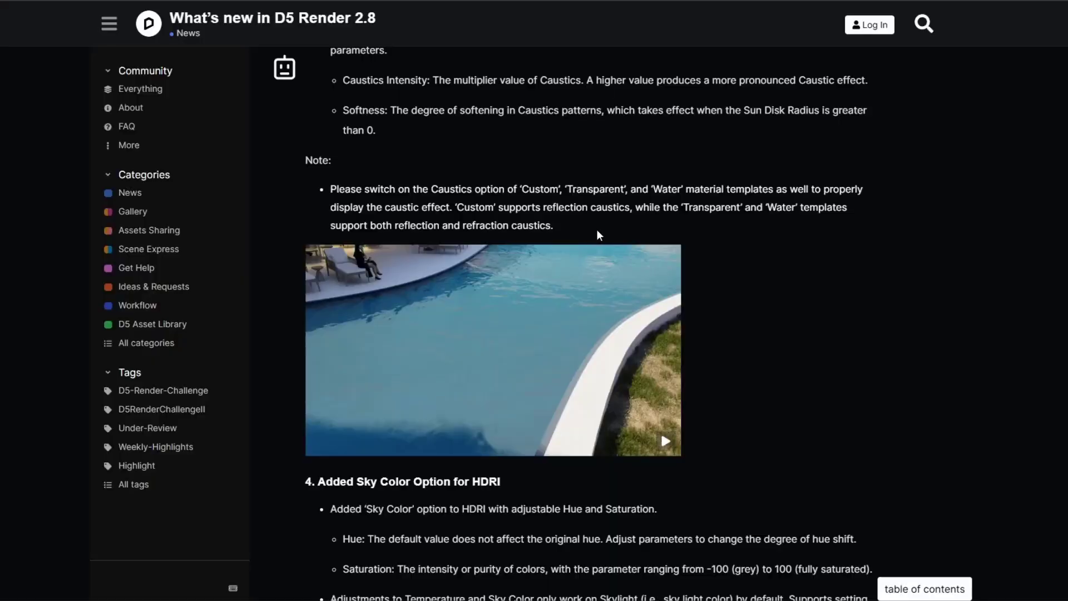
Step: Switch to the What's new in D5 Render 2.8 page, read the Sunlight Caustics section and play its pool demo video
scroll(505, 187, up, 3)
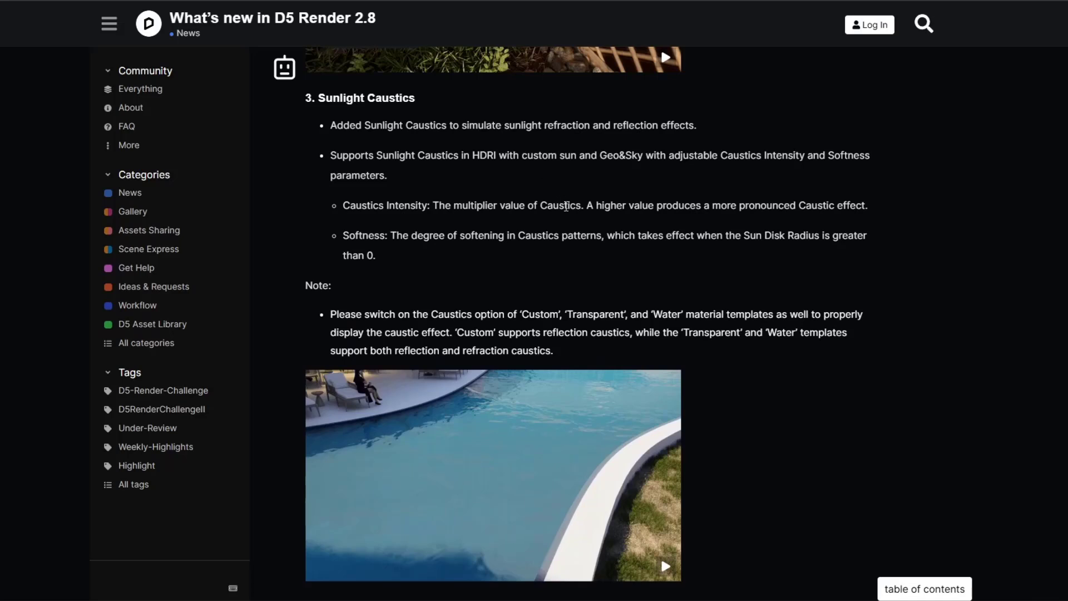
scroll(575, 217, down, 1)
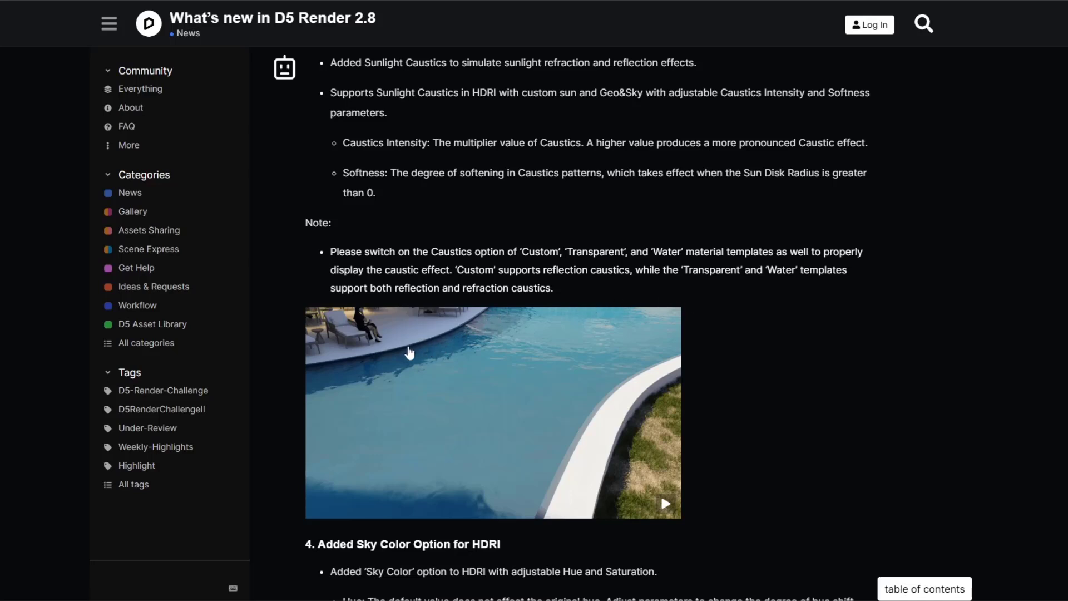
click(514, 416)
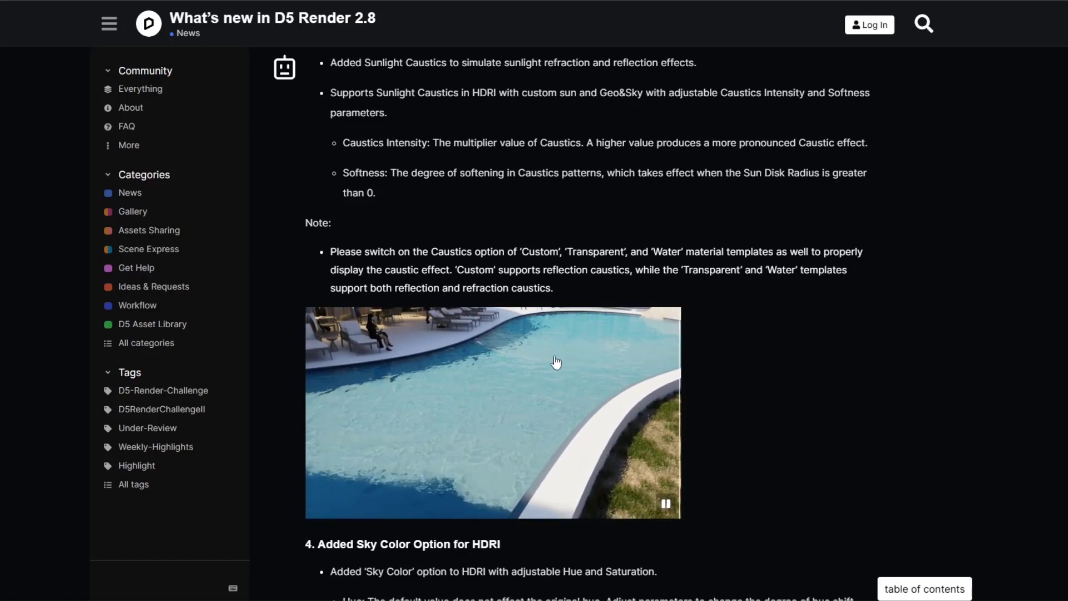
scroll(573, 371, down, 5)
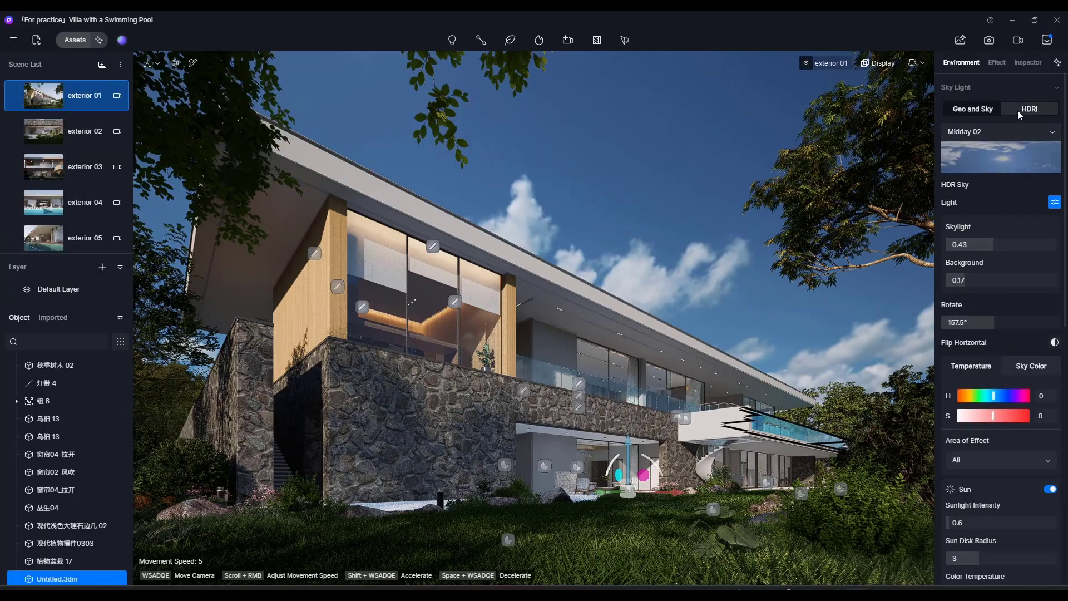
Step: In the villa project, change the HDRI sky to the default Partly Sunny preset
click(998, 160)
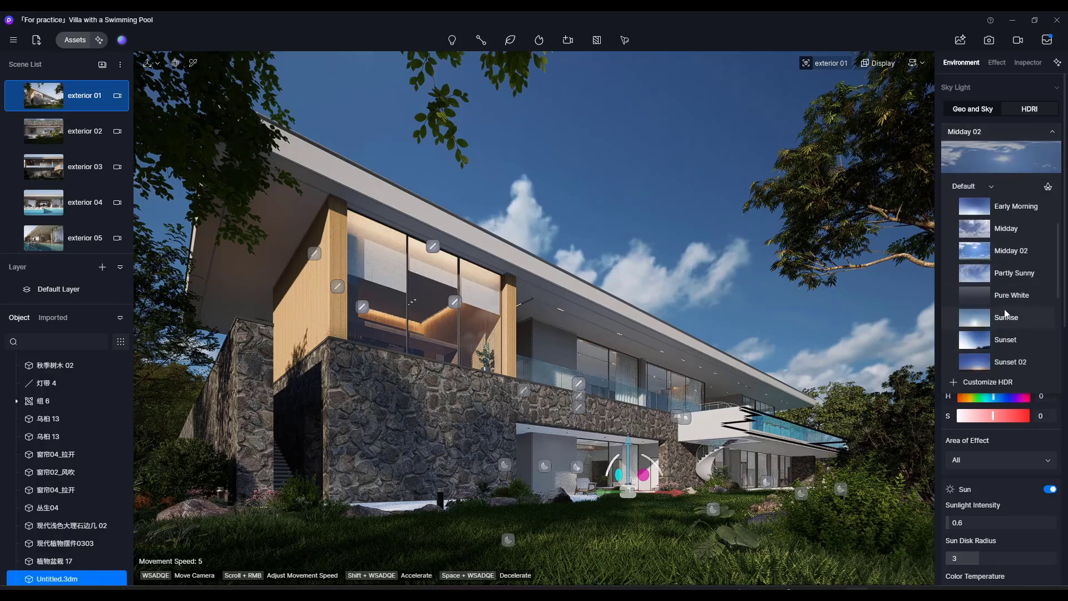
click(1009, 273)
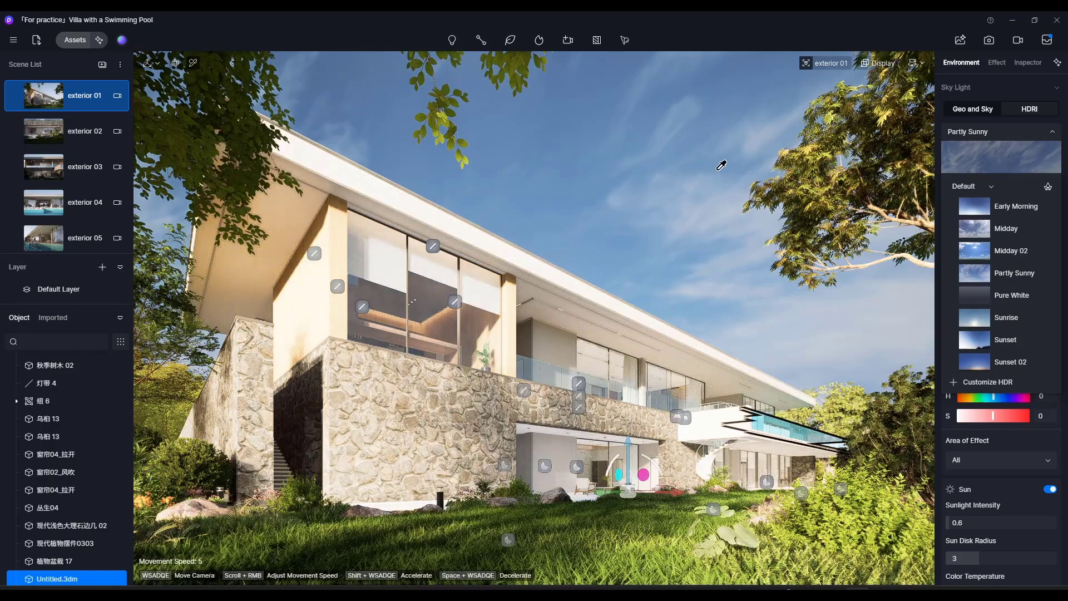
click(1053, 132)
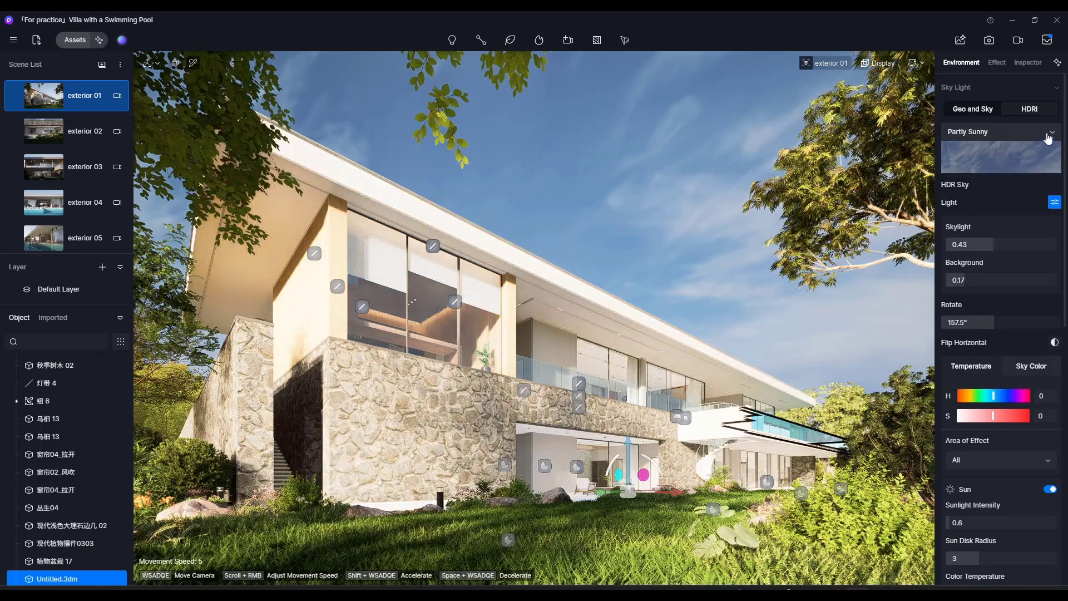
Step: Try the sky colour's Skylight Only and Background Only areas of effect, and return to All
click(1023, 366)
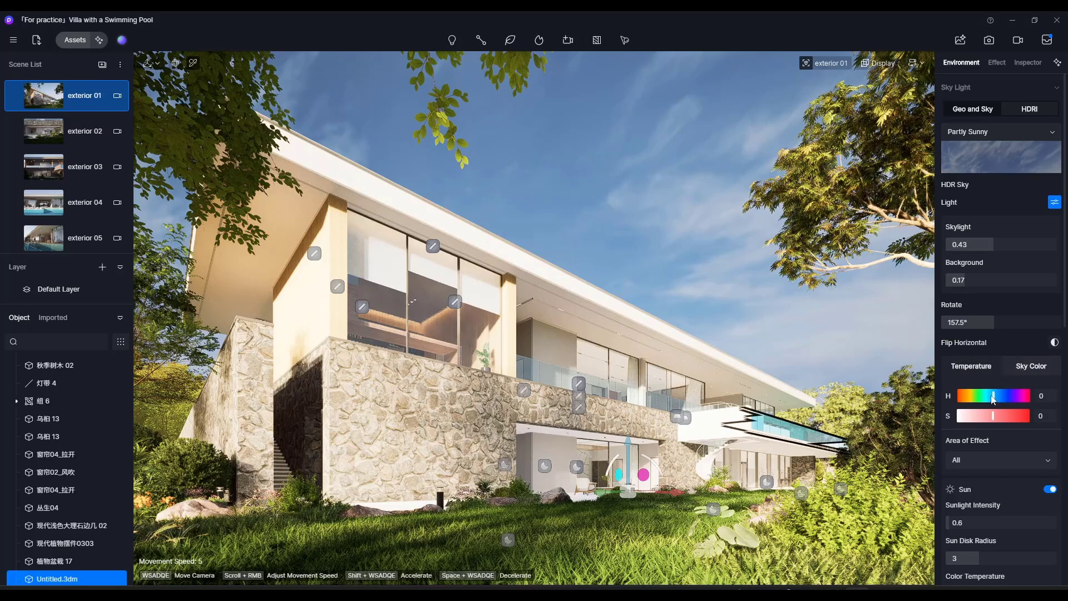
click(987, 462)
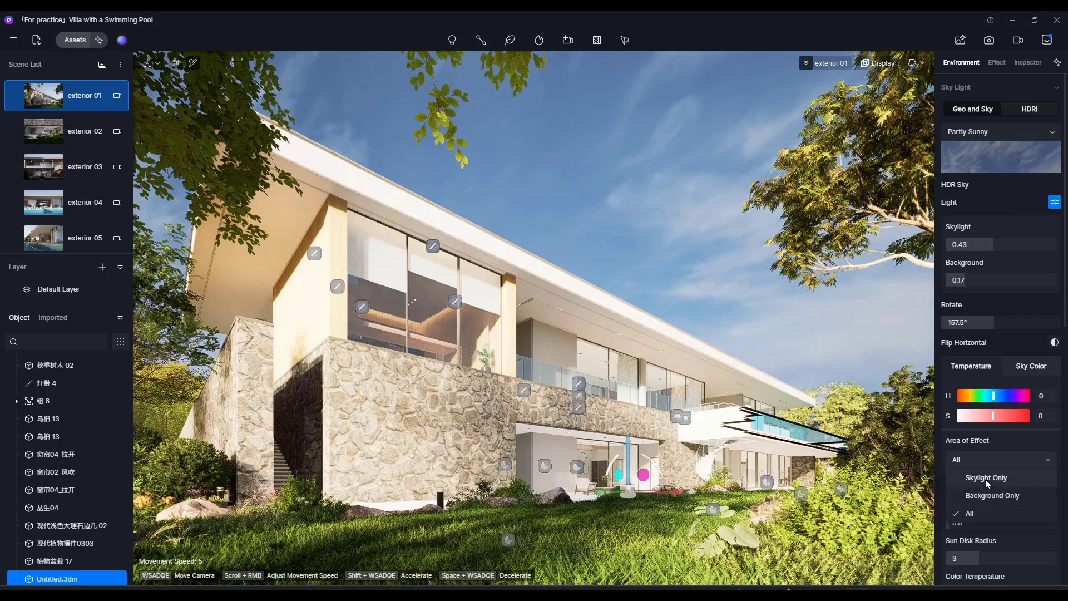
click(986, 479)
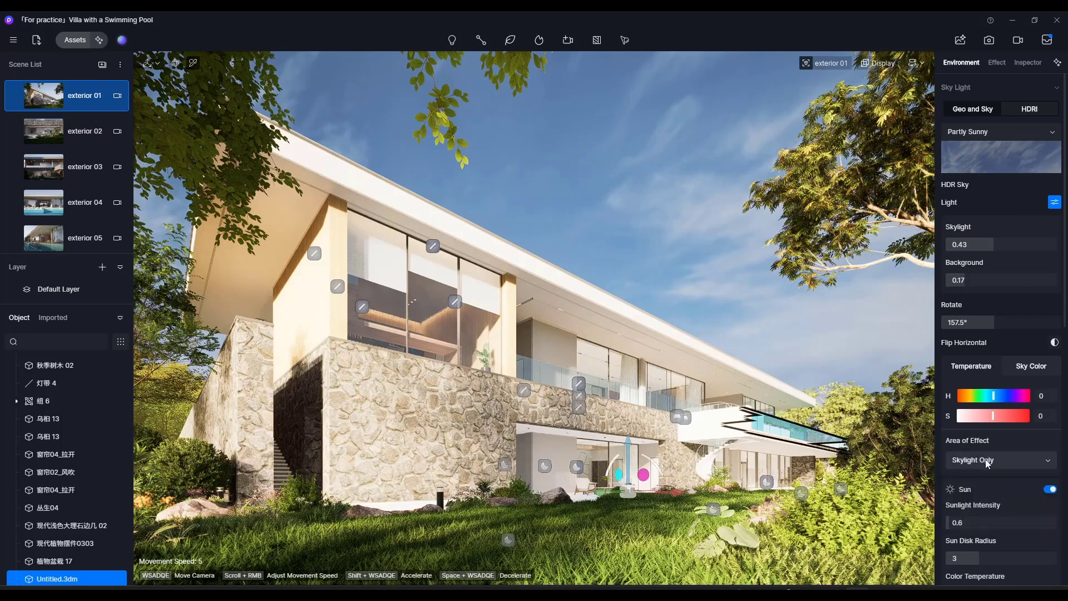
click(987, 464)
click(989, 495)
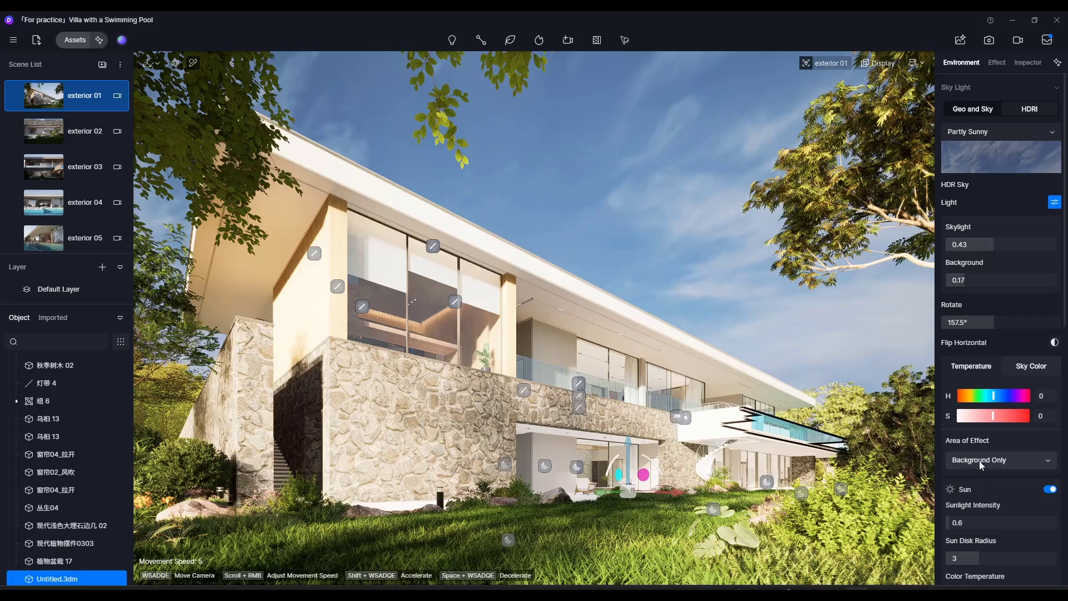
click(981, 461)
click(972, 514)
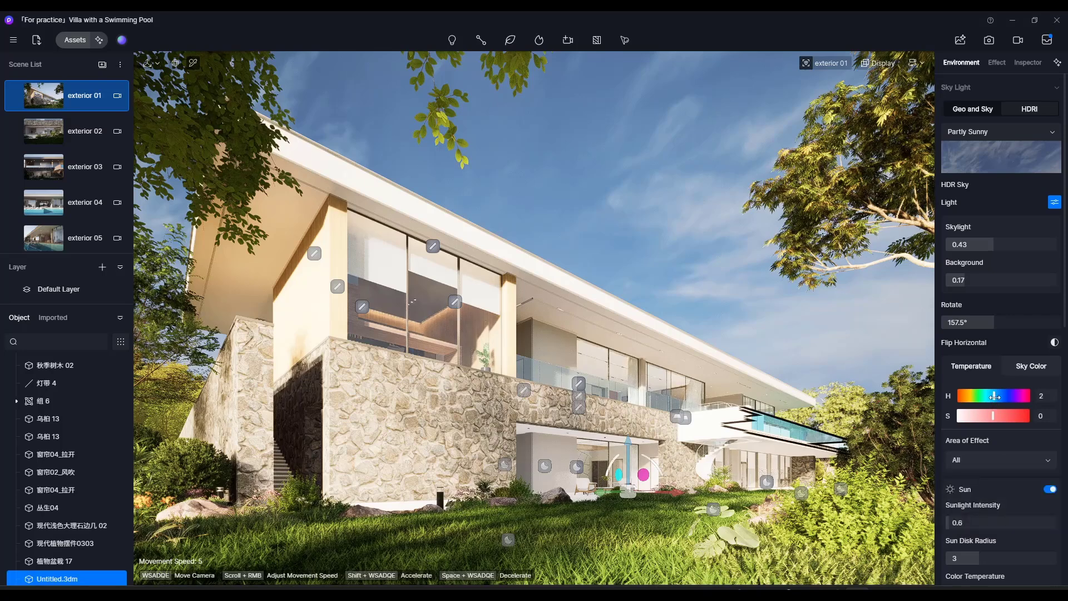
Step: Limit the sky colour to Skylight Only, try a hue of 4 with saturation 26, and lower the skylight intensity to 0.22
mouse_move(995, 395)
mouse_down()
mouse_move(1012, 416)
mouse_move(994, 417)
mouse_move(1009, 396)
mouse_move(997, 395)
mouse_up()
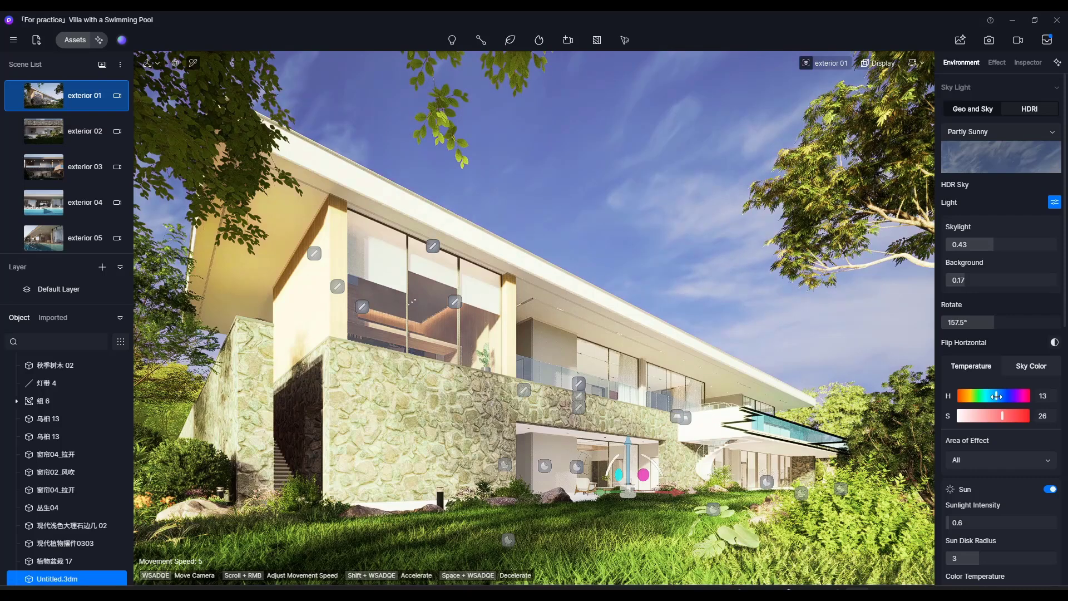
click(984, 465)
click(971, 475)
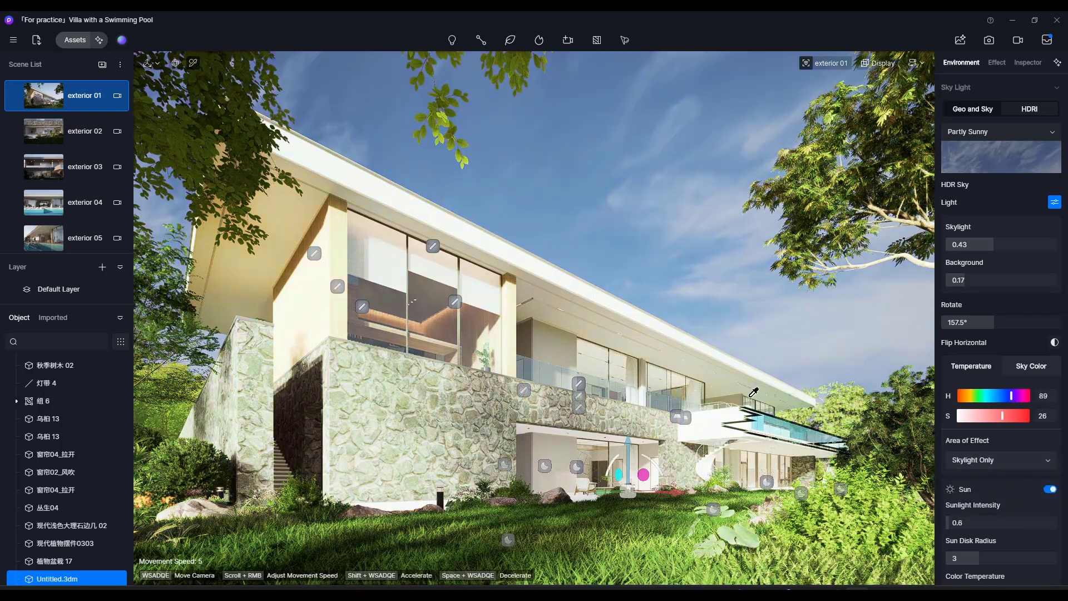
mouse_move(1011, 397)
mouse_down()
mouse_move(1020, 405)
mouse_move(995, 406)
mouse_up()
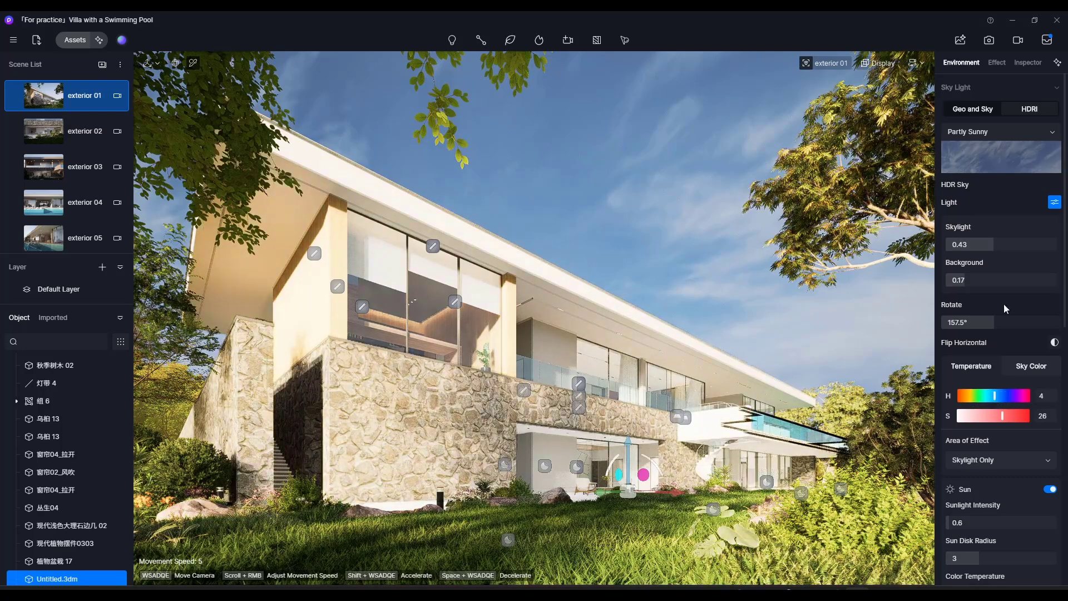
drag(980, 245, 973, 245)
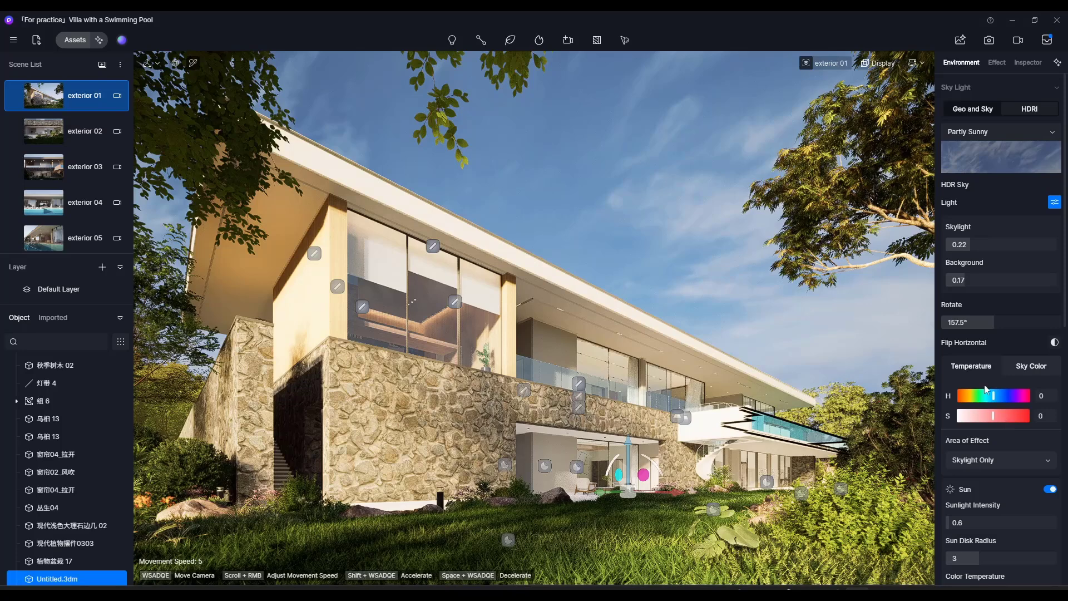
Step: Limit the sky colour to Background Only and set its hue to 33 and saturation to -49
click(980, 461)
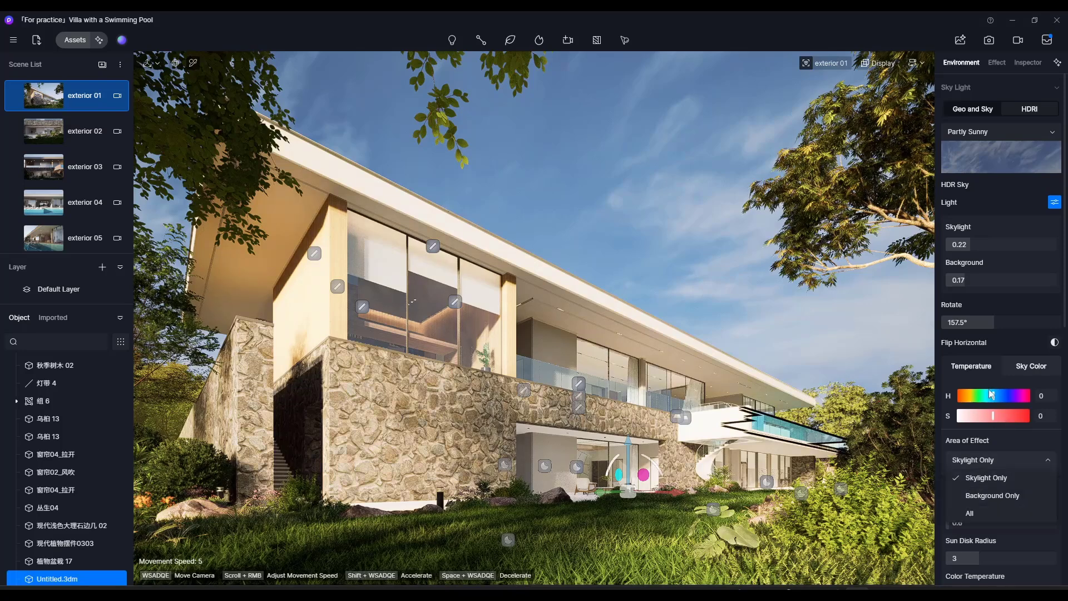
click(982, 496)
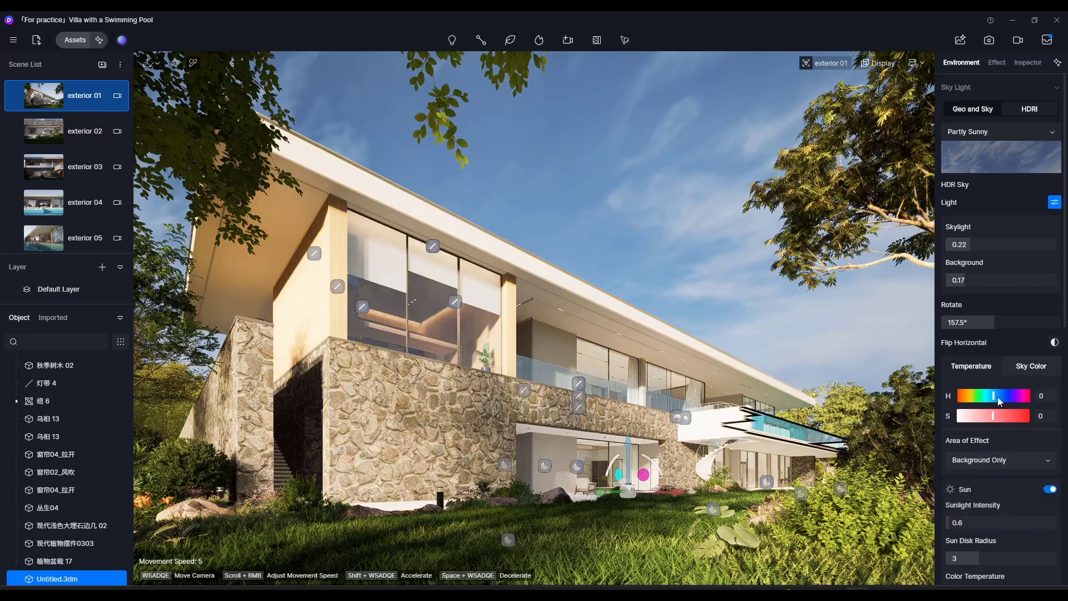
drag(1000, 401, 978, 416)
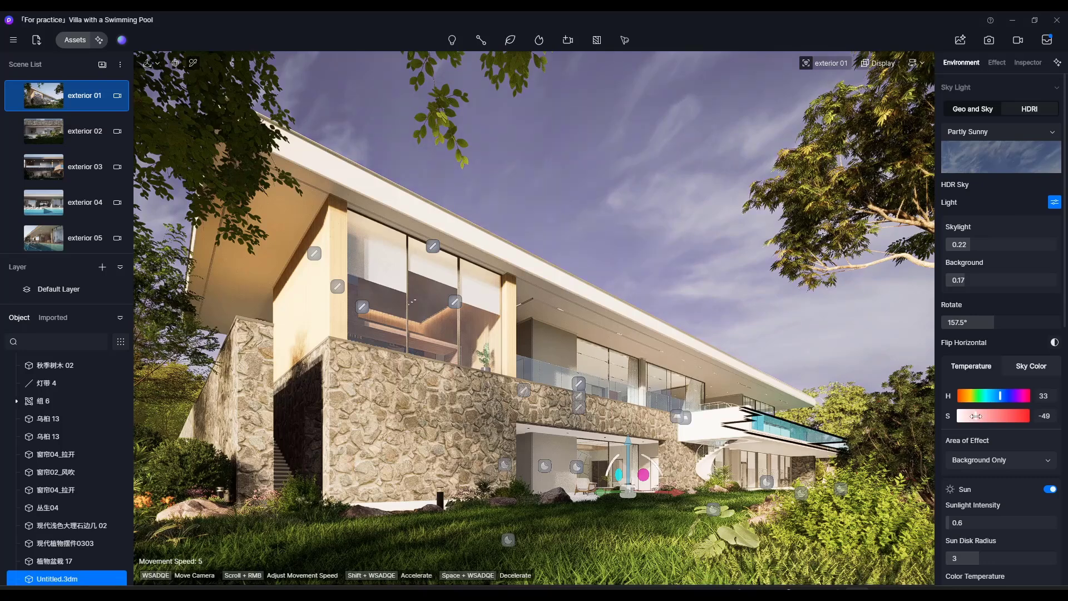
Step: Apply the sky colour shift to All and readjust its saturation toward the neutral value
click(977, 462)
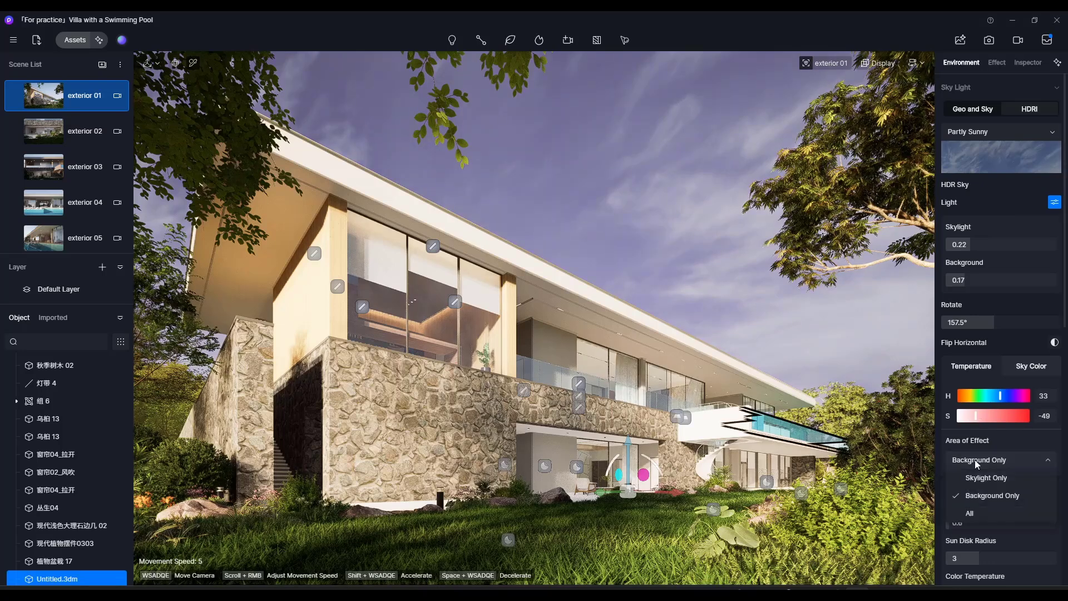
click(979, 515)
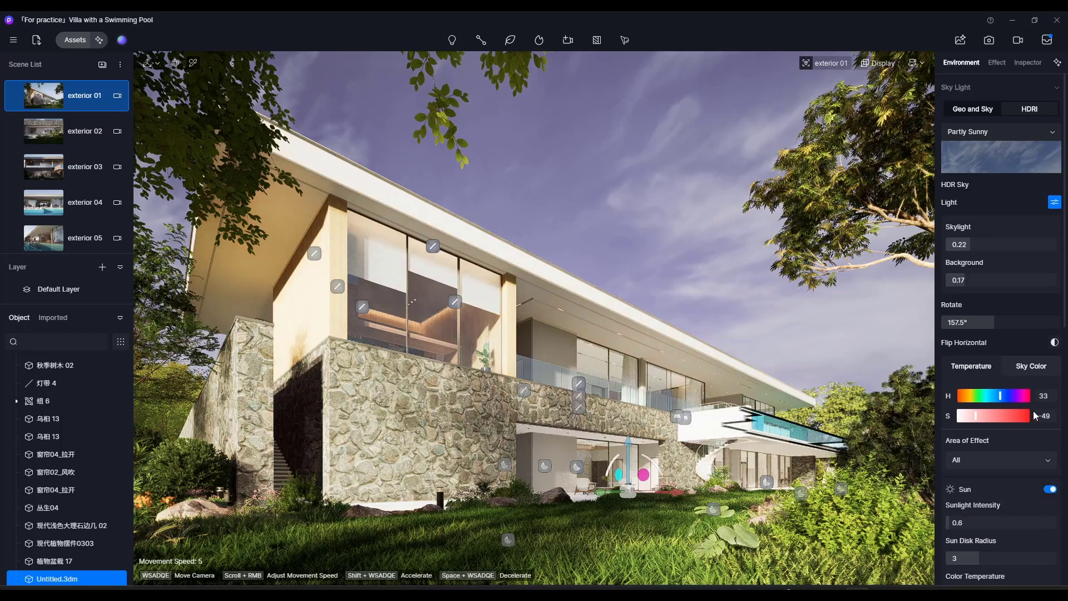
click(994, 415)
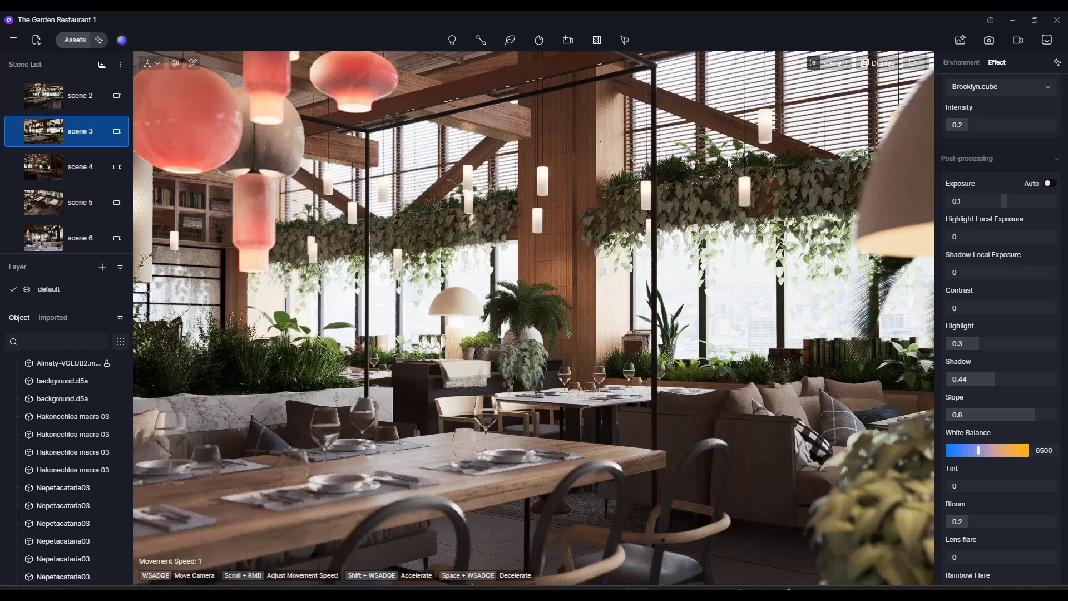
Step: Enable the AO style effect for scene 3 of the restaurant project and turn off AO Overlay in Preview
click(975, 65)
click(999, 63)
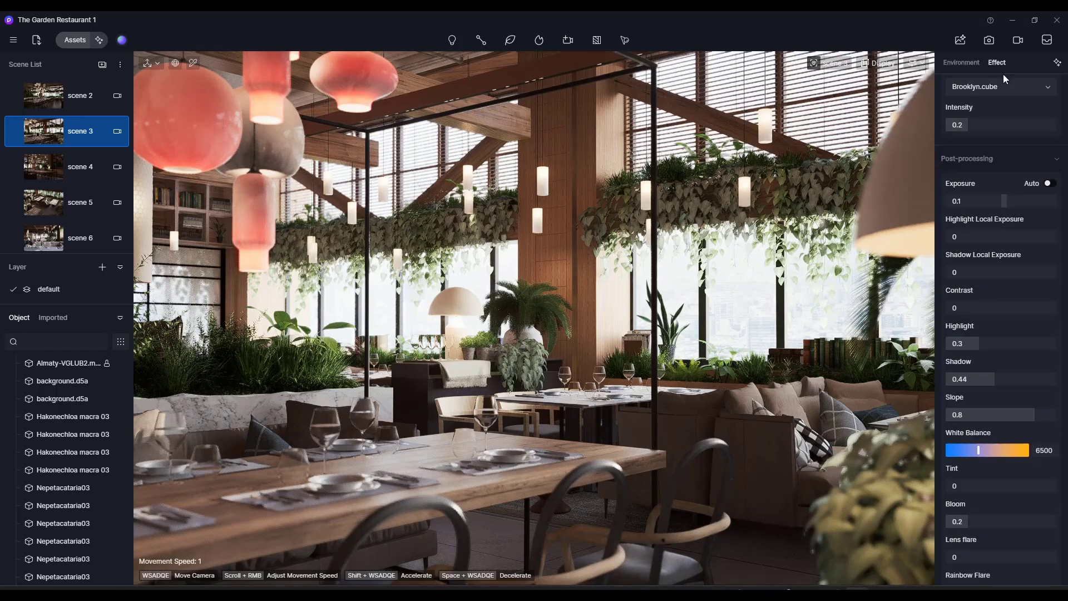
scroll(1002, 278, down, 5)
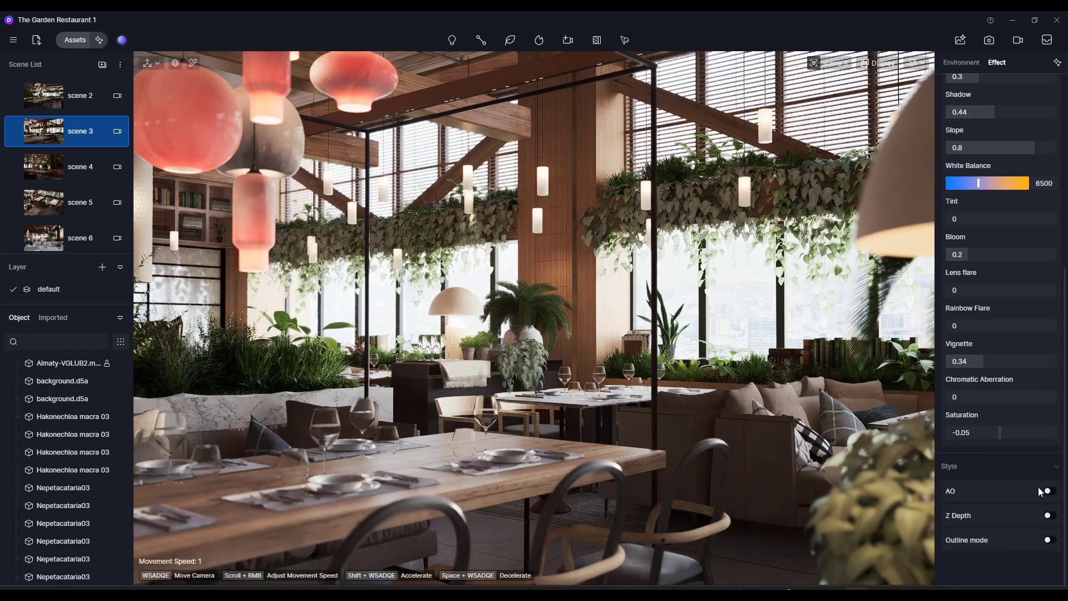
click(1048, 492)
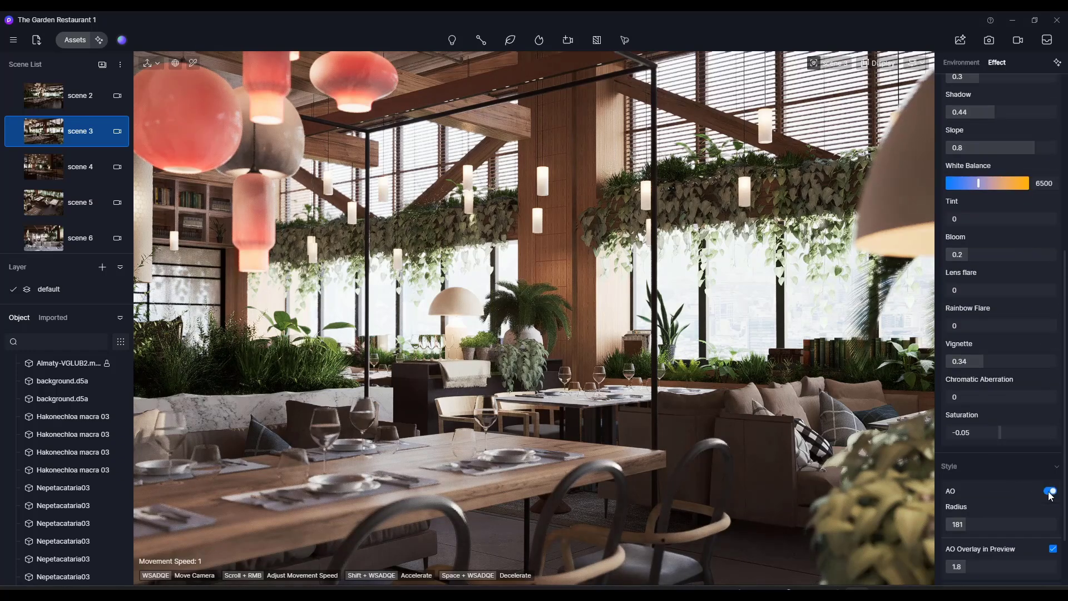
click(1053, 549)
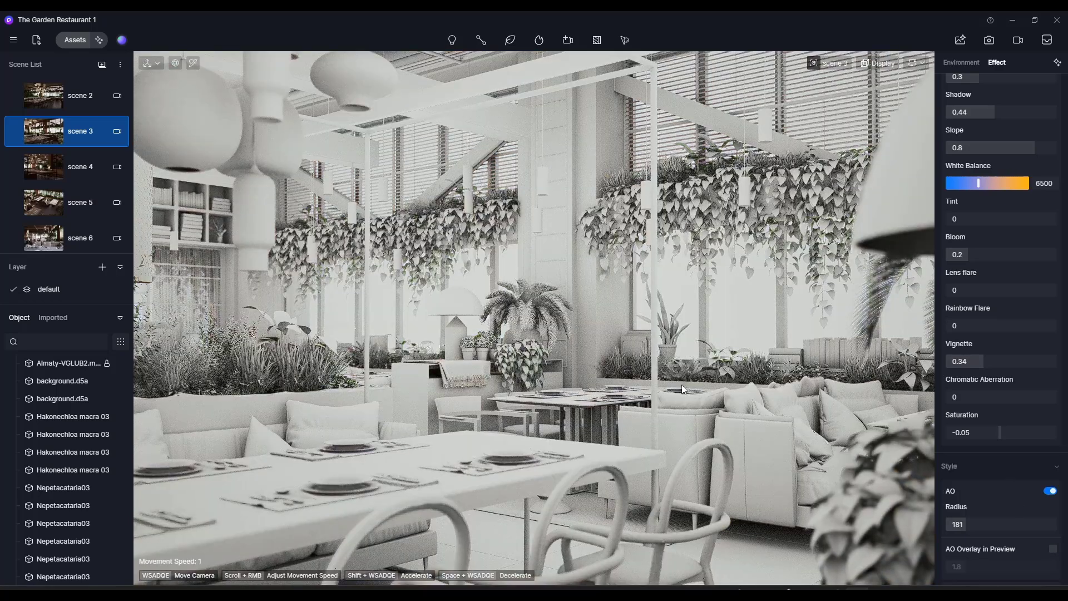
Step: Toggle the AO effect off and on to compare, and reduce its radius to 96
click(1049, 492)
click(1049, 492)
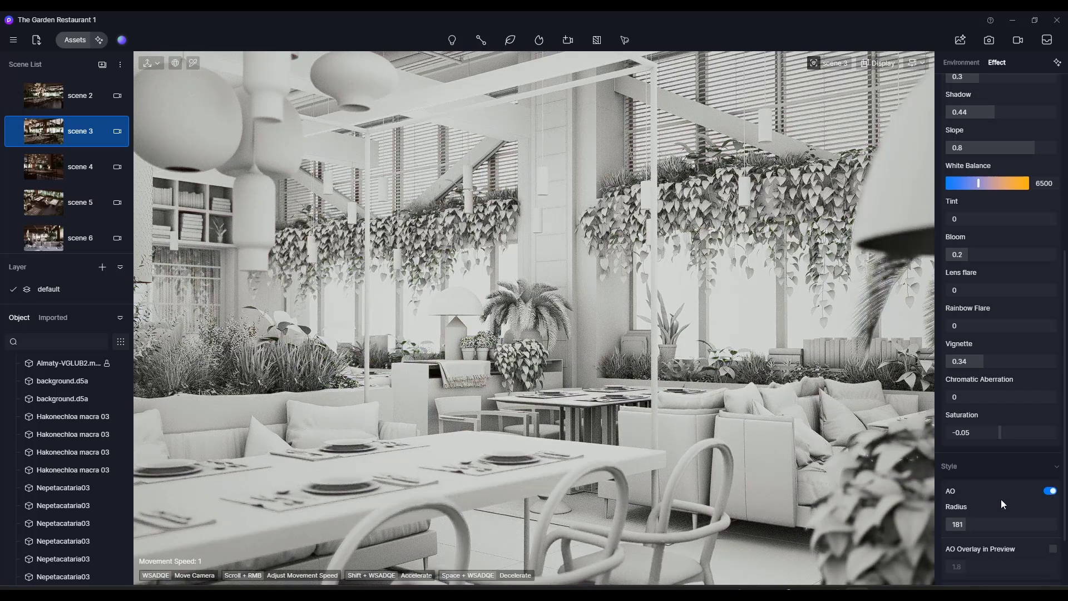
mouse_move(967, 526)
mouse_down()
mouse_move(1003, 528)
mouse_move(946, 536)
mouse_move(956, 536)
mouse_up()
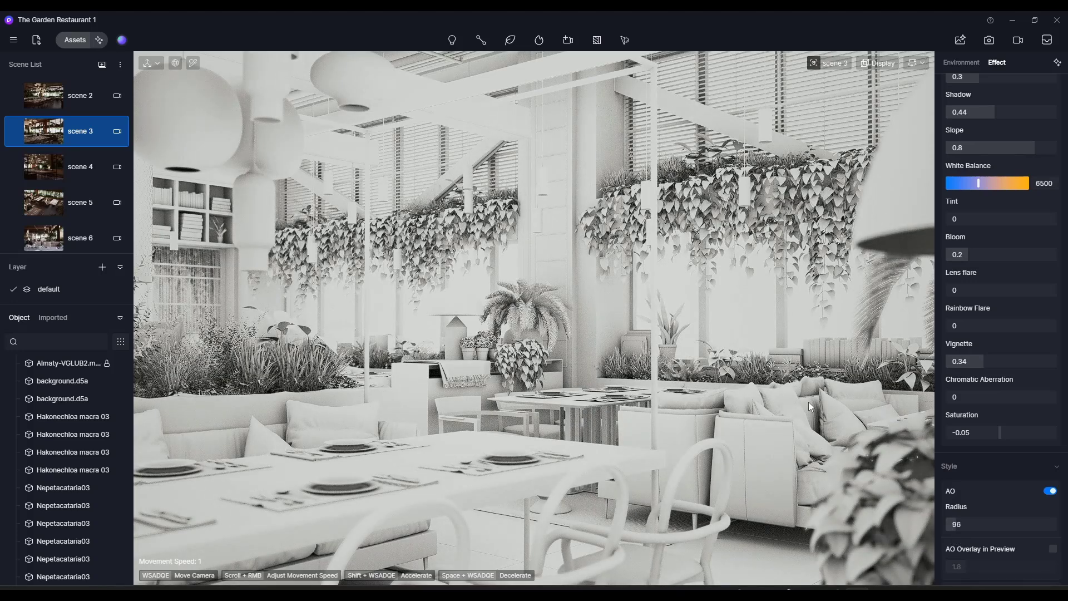
Step: Turn AO Overlay in Preview back on and compare the restaurant view with AO off and on
scroll(997, 473, down, 2)
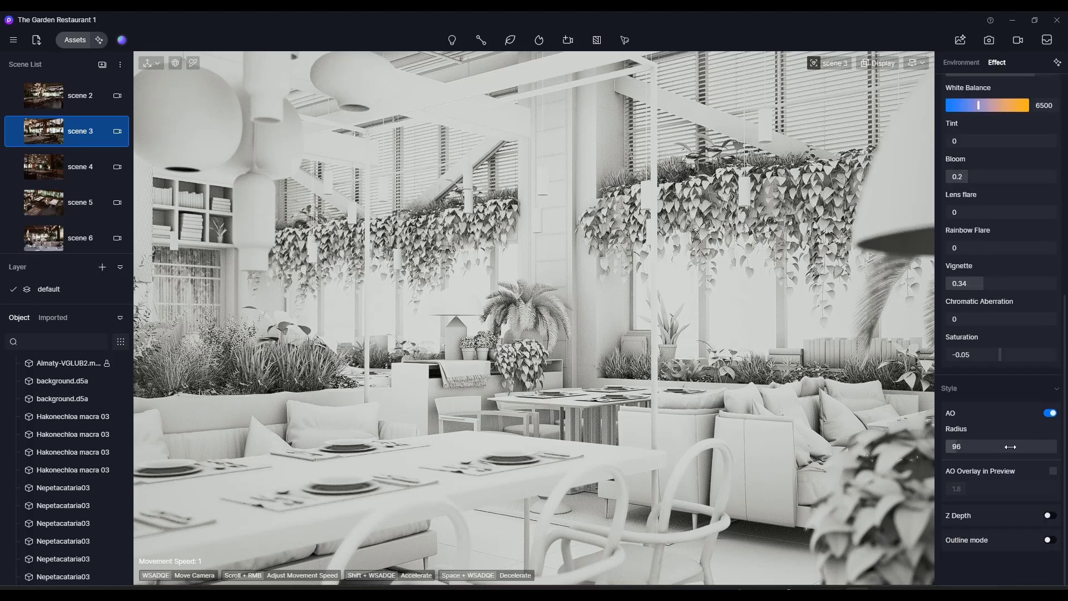
click(1054, 472)
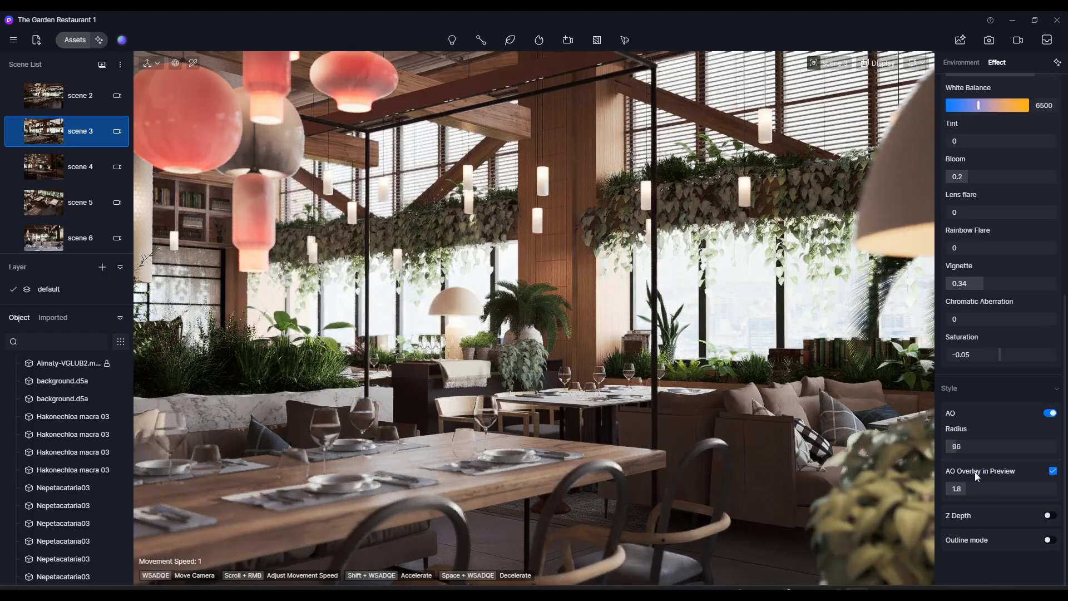
click(1051, 412)
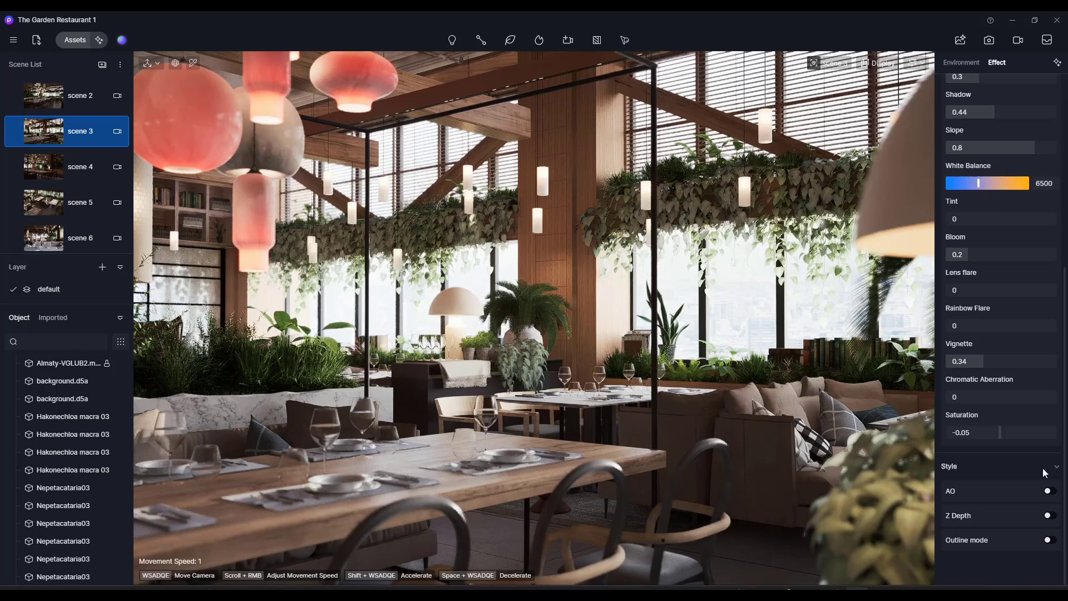
click(1049, 491)
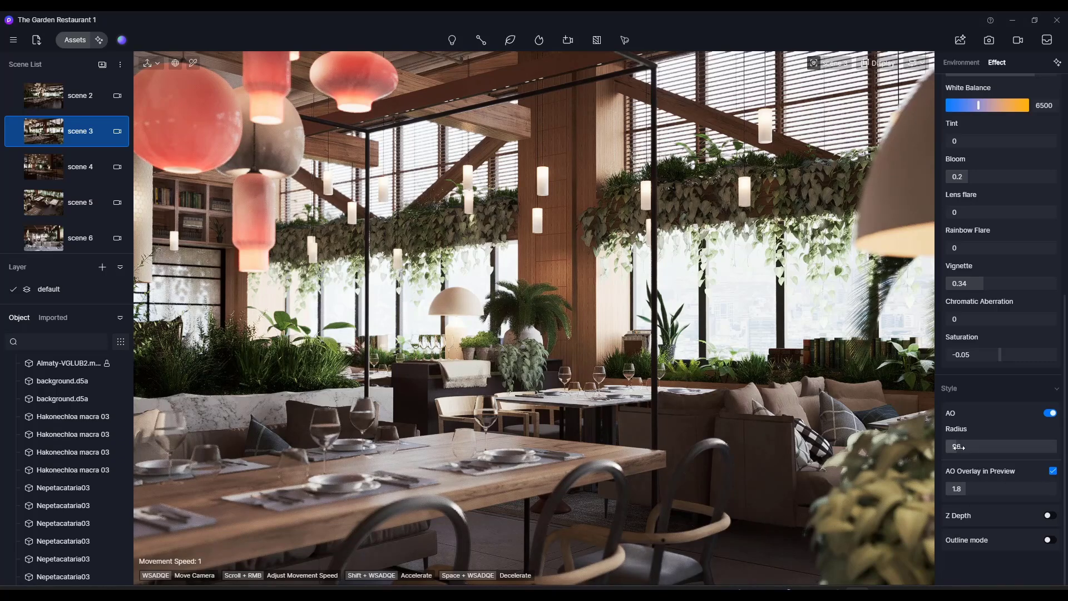
Step: Raise the AO radius to 421 and increase the strength of the AO preview overlay
drag(956, 446, 993, 449)
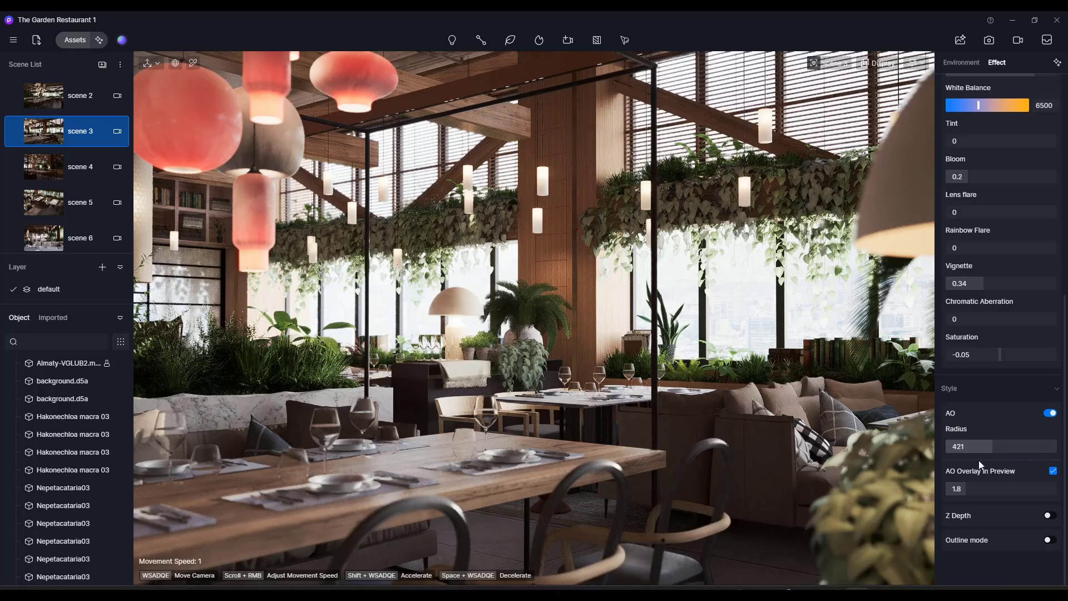
drag(962, 489, 1024, 492)
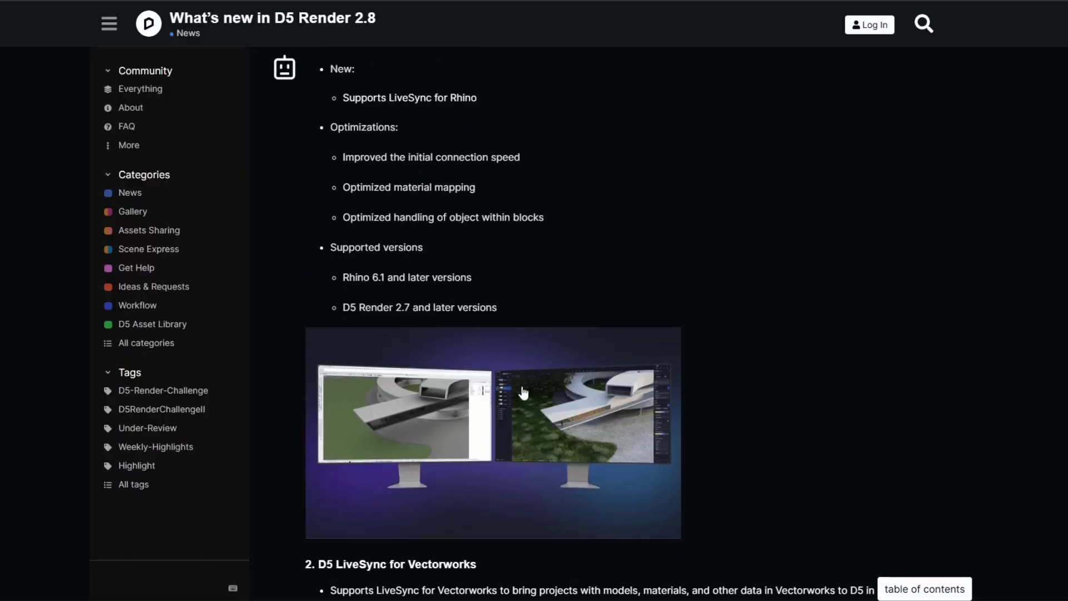
Step: Switch to the What's new page and read the LiveSync release notes for Rhino and Vectorworks
scroll(523, 389, up, 3)
scroll(522, 381, down, 10)
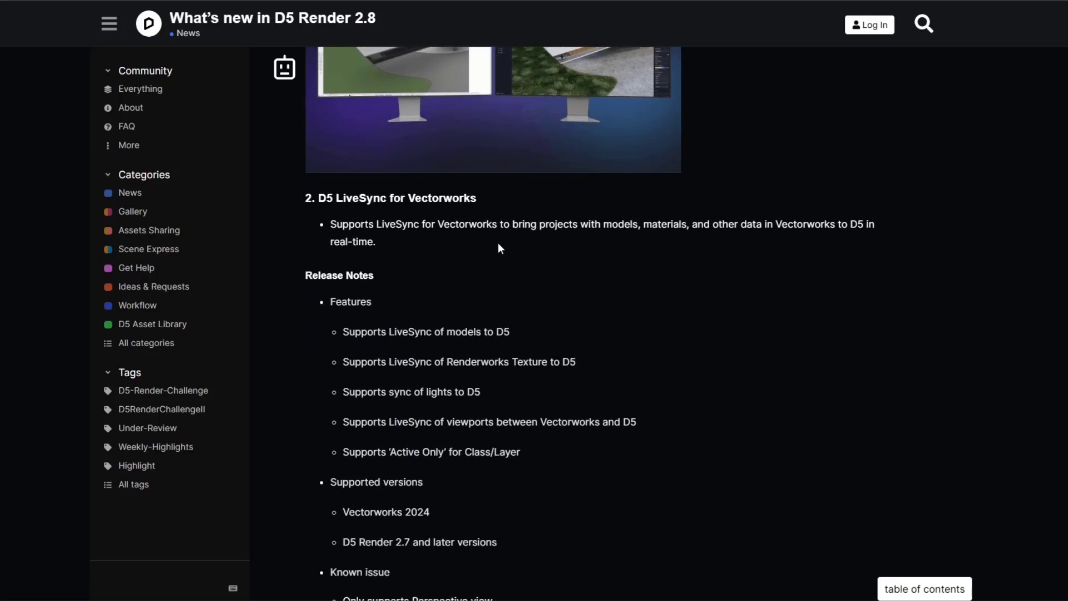
Step: Read the D5 LiveSync for Vectorworks release notes, supported versions and known issue on the What's new page
scroll(491, 244, up, 5)
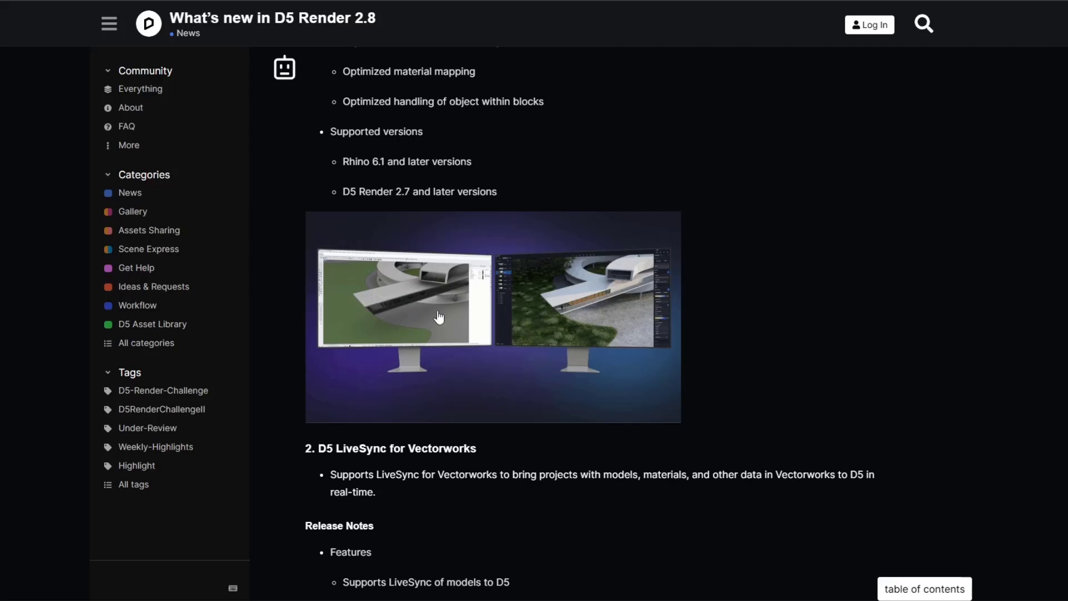
scroll(456, 315, down, 7)
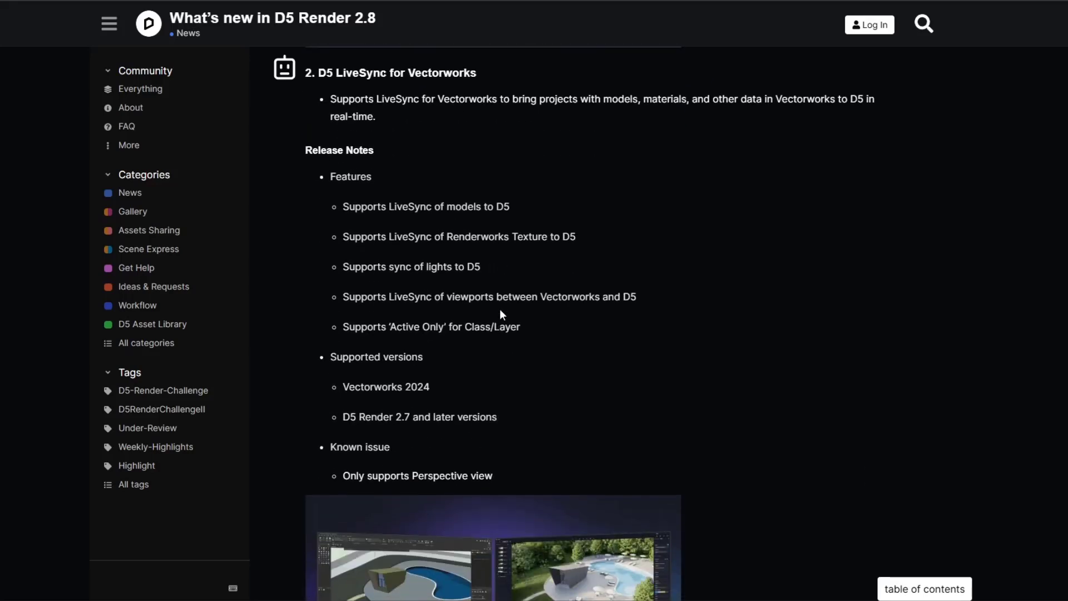
scroll(499, 308, down, 3)
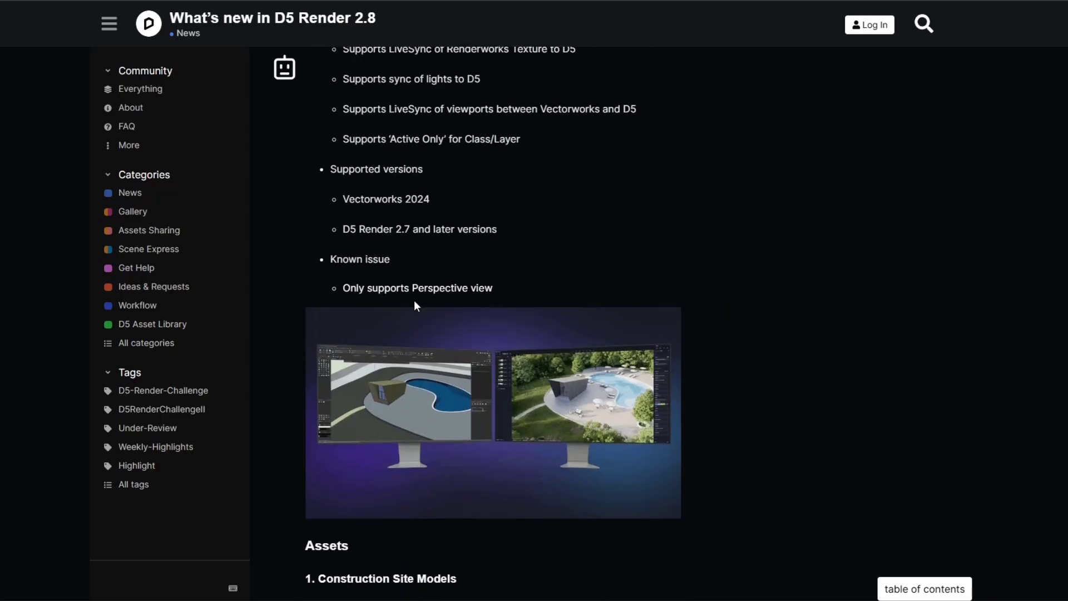
scroll(564, 409, down, 1)
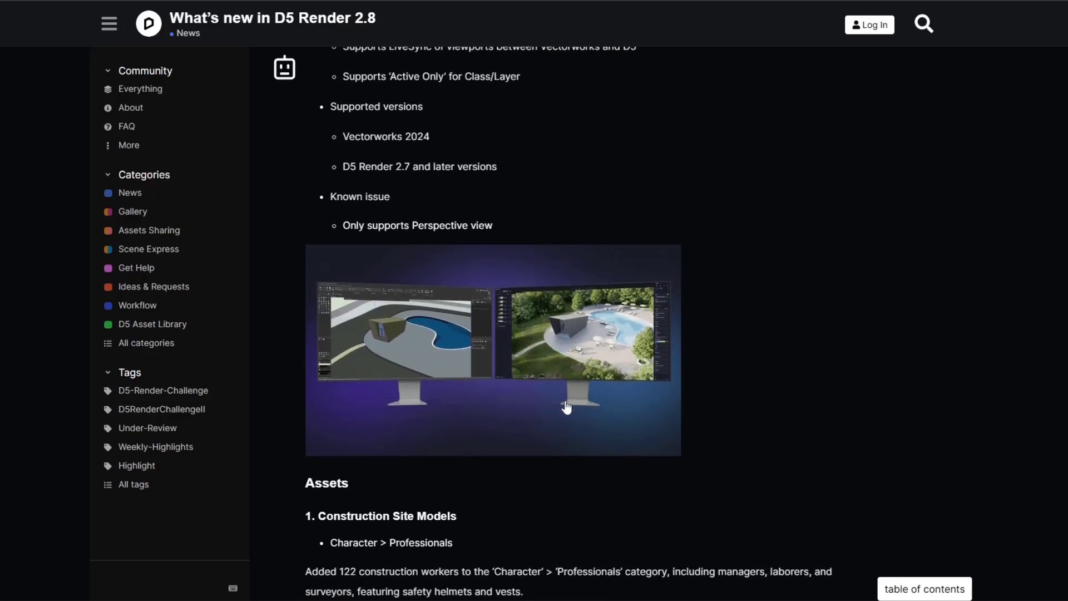
scroll(566, 408, up, 1)
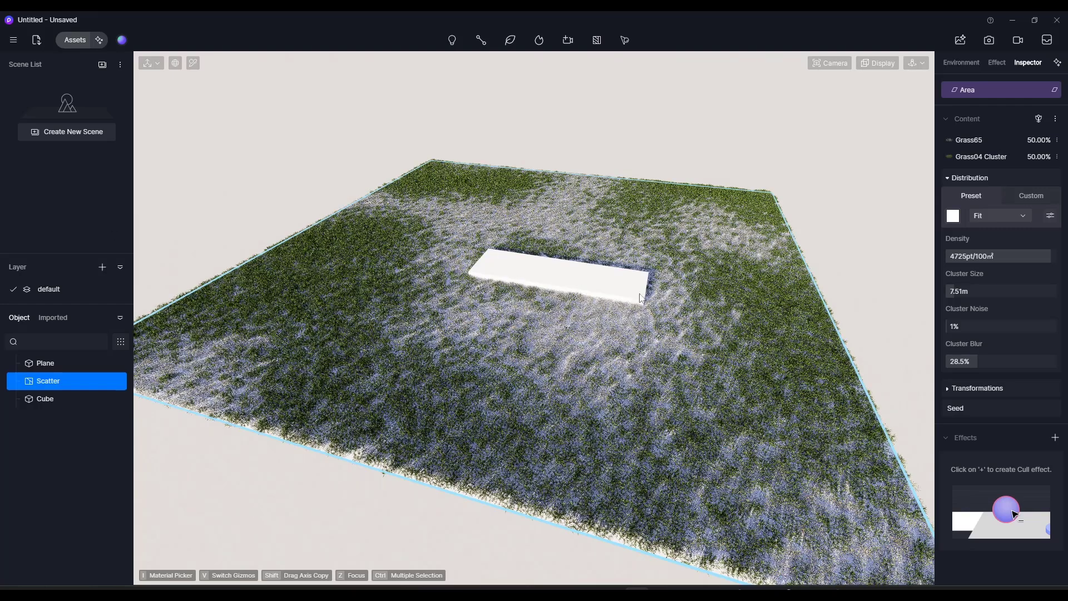
Step: Set the grass scatter's Cluster Size to 6.51 m and its Cluster Noise to 51%
click(768, 296)
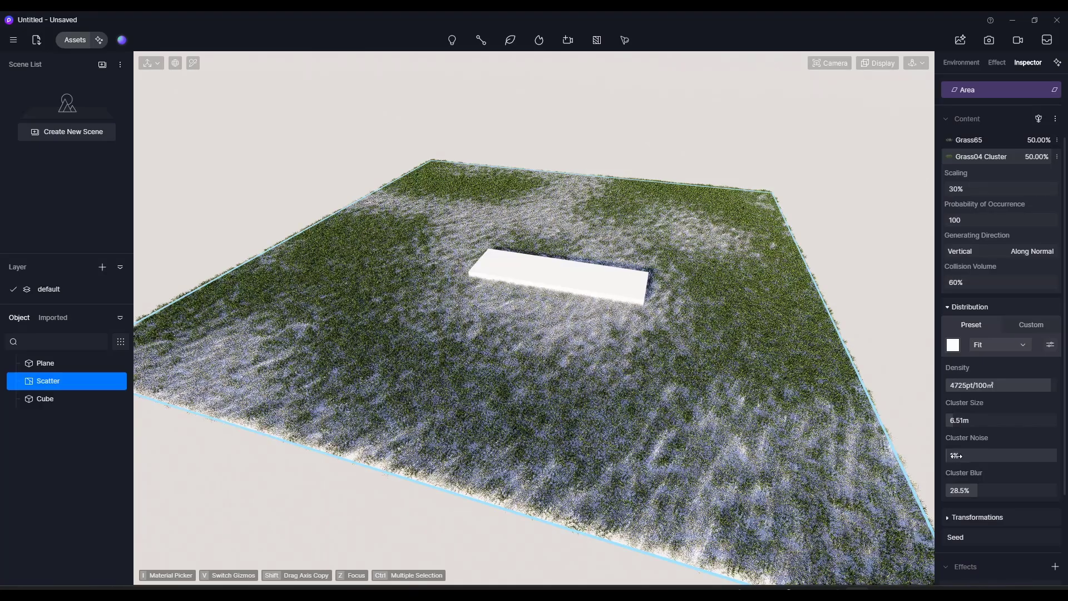
drag(955, 455, 1003, 456)
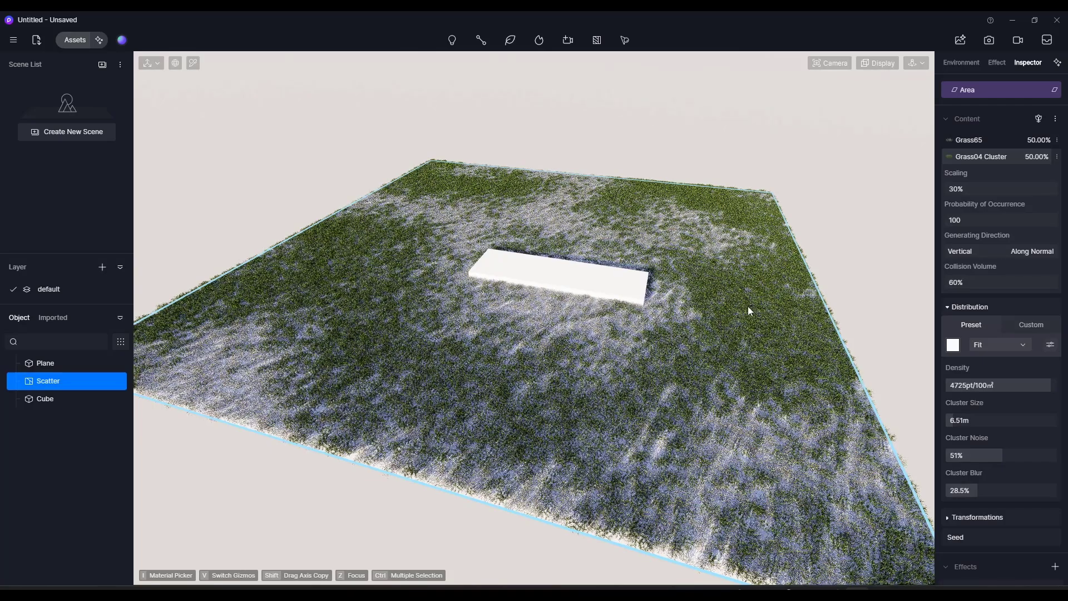
Step: Move the cube to the side edge of the grass area and create a Cull effect from it for the scatter
click(622, 298)
drag(597, 303, 775, 317)
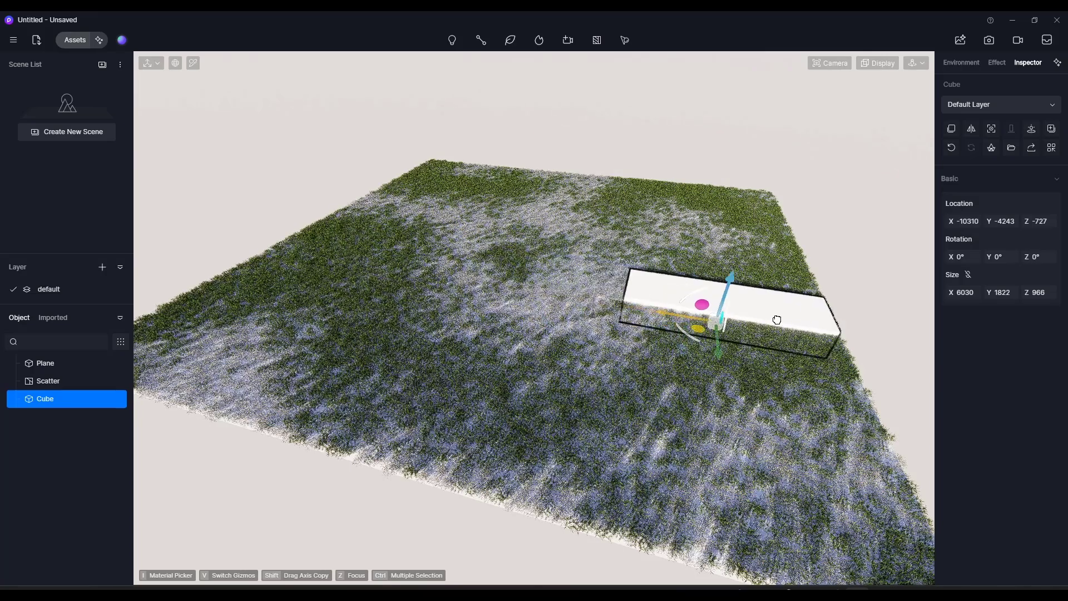
click(61, 384)
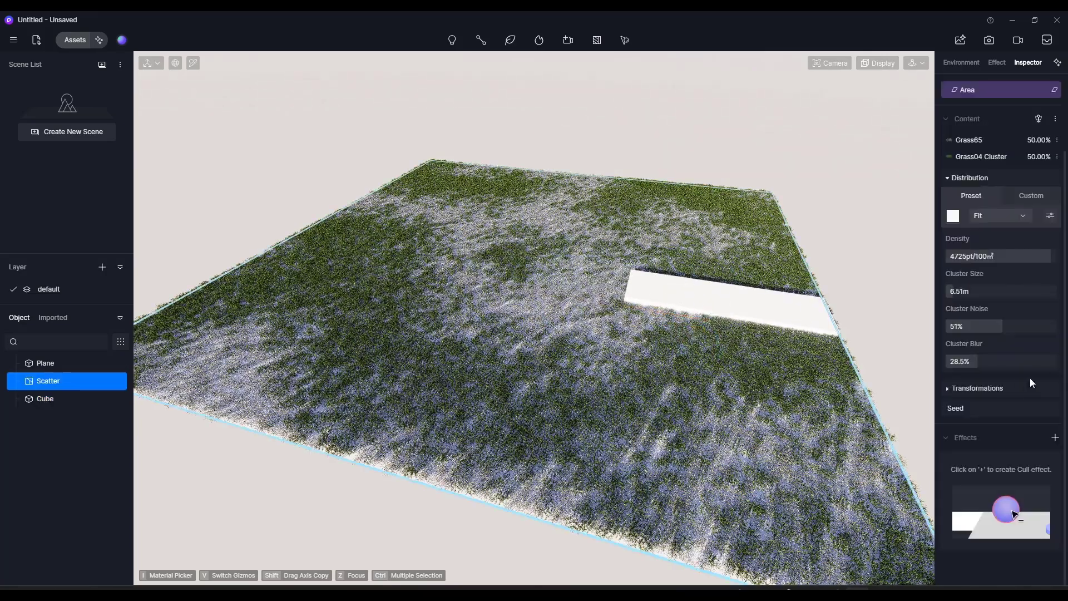
click(1054, 438)
click(1015, 457)
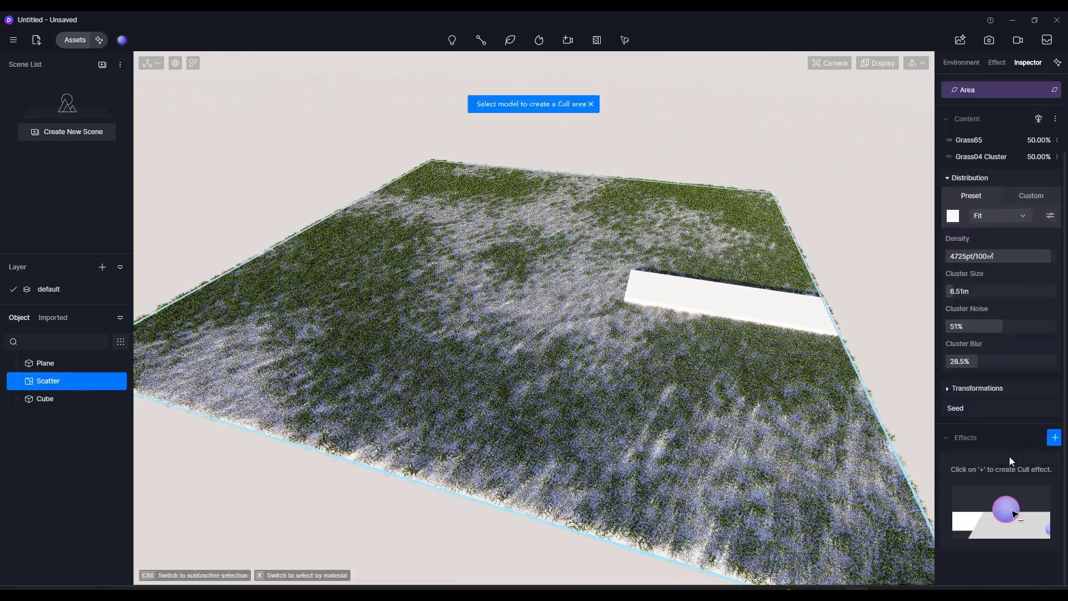
click(713, 299)
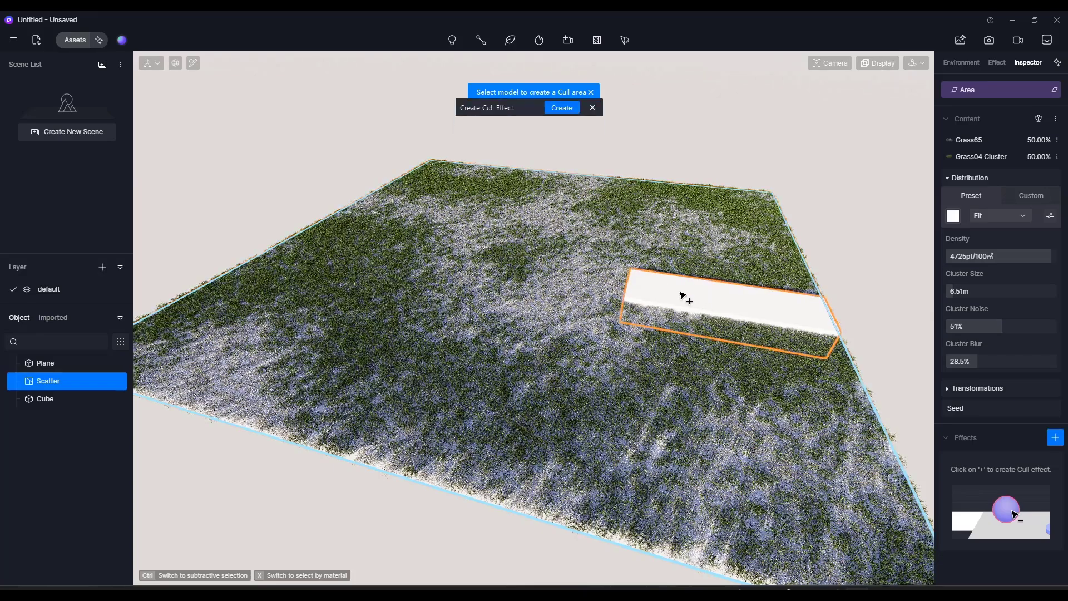
click(555, 110)
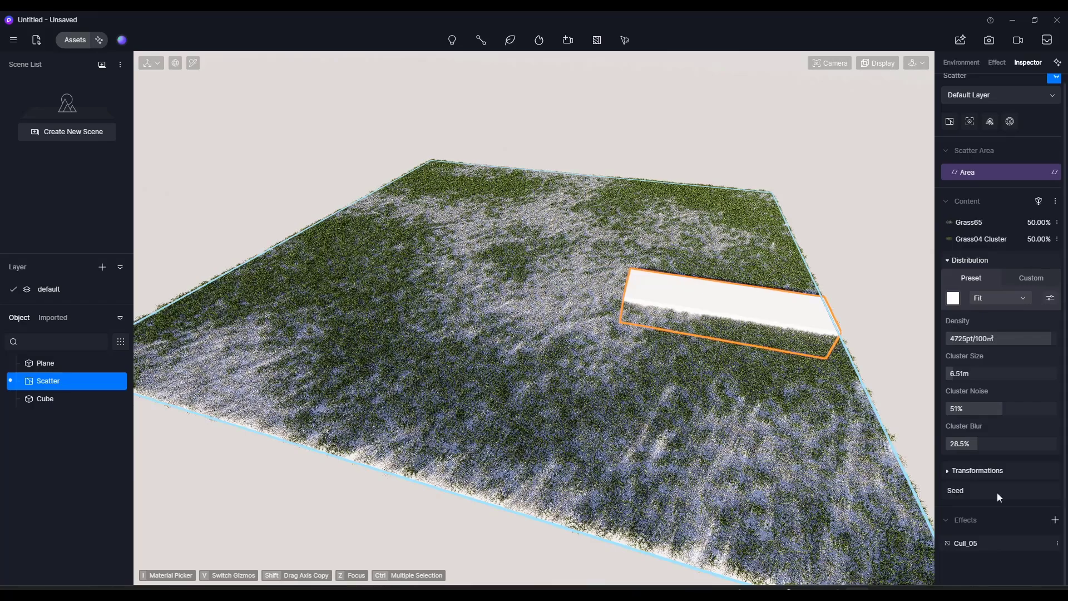
Step: Open the new cull effect's settings and raise its Cull Range to 2.02 m
click(964, 544)
scroll(1000, 498, down, 1)
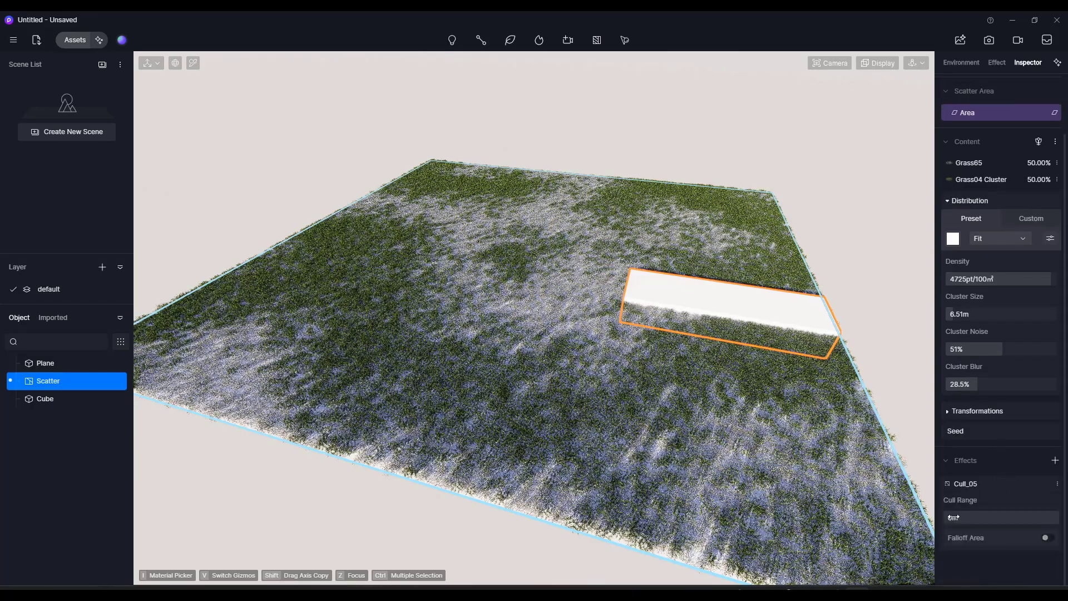
drag(974, 519, 980, 519)
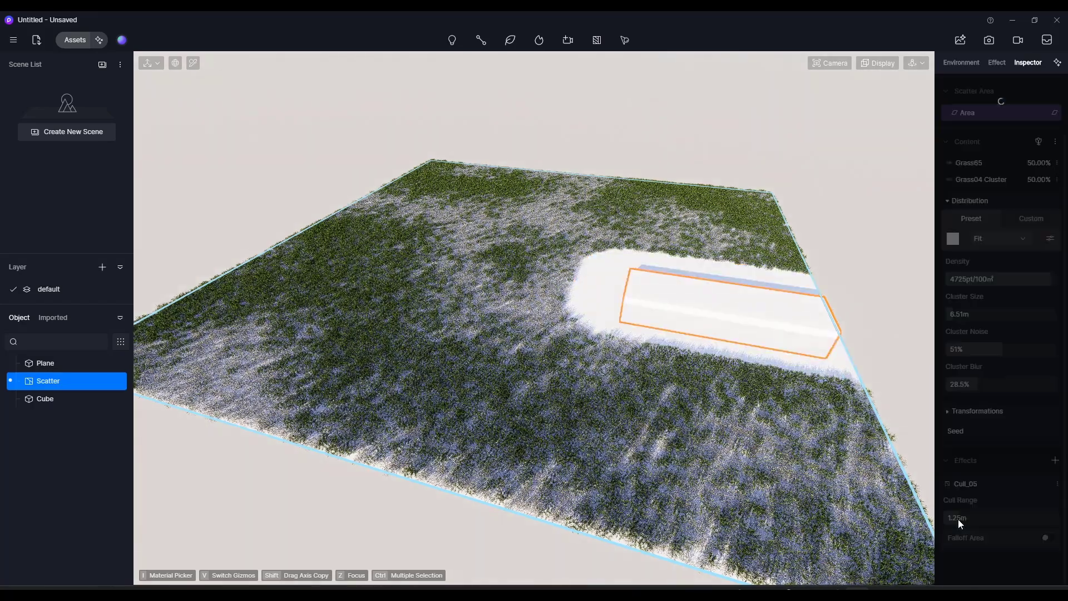
right_drag(762, 346, 706, 305)
Step: Enable Falloff Area for the cull effect and set its Distance to 1.93 m
click(1048, 538)
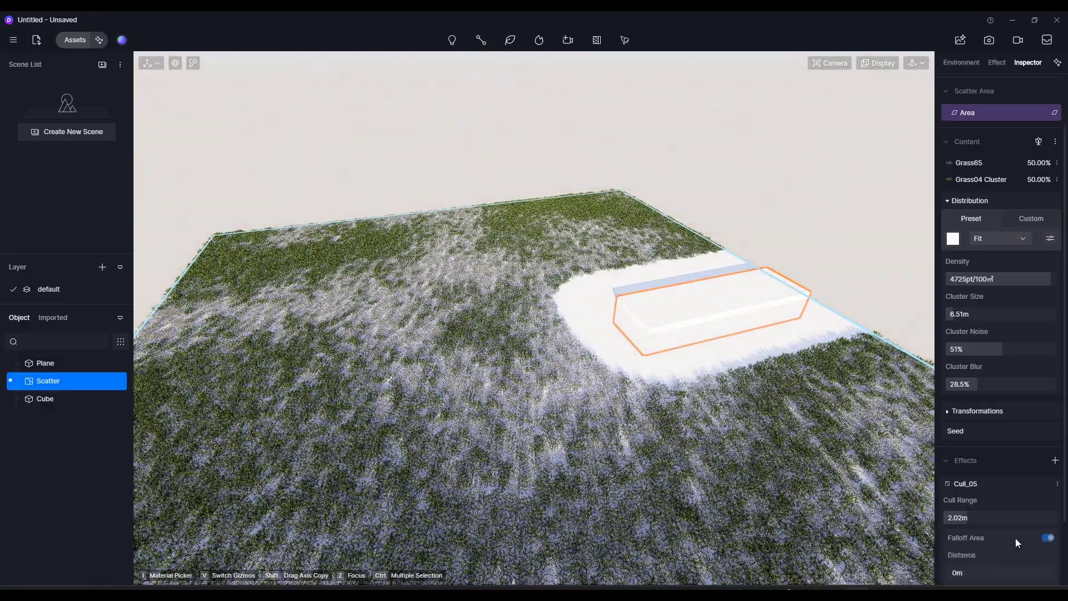
scroll(993, 526, down, 3)
drag(963, 437, 969, 439)
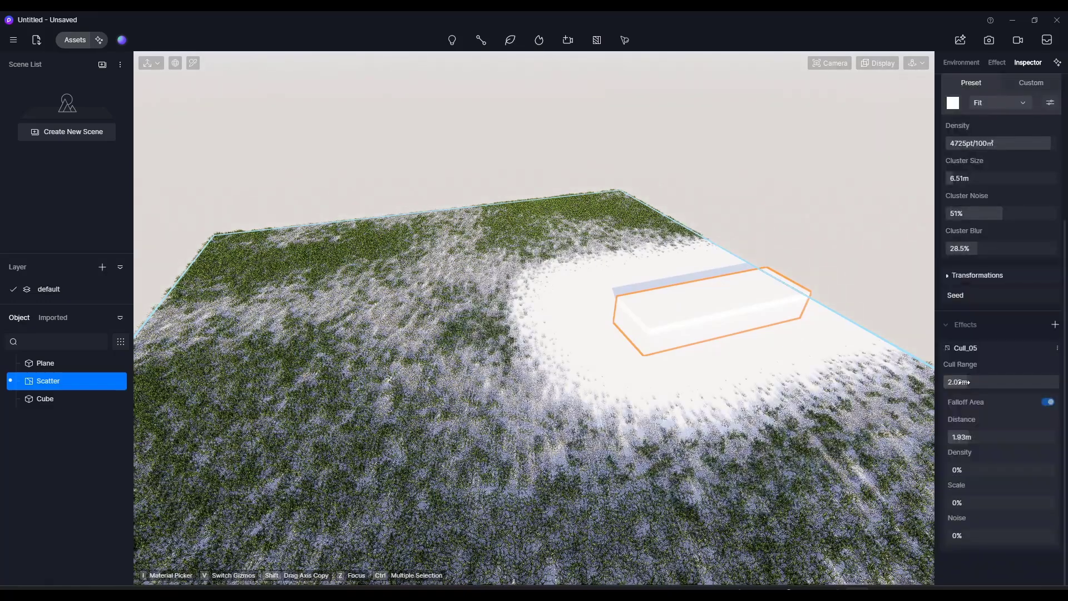
Step: Reduce the Cull Range to 0 m and set the falloff Distance to 2.92 m and Density to 55.2%
drag(951, 380, 934, 384)
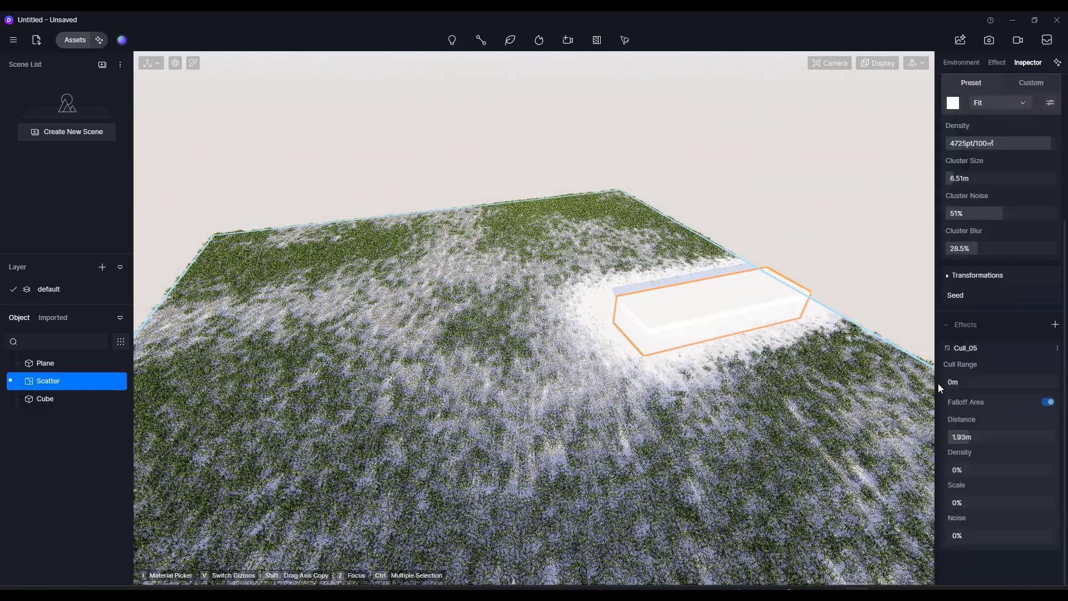
drag(971, 438, 1007, 473)
right_drag(796, 384, 757, 273)
scroll(848, 278, up, 5)
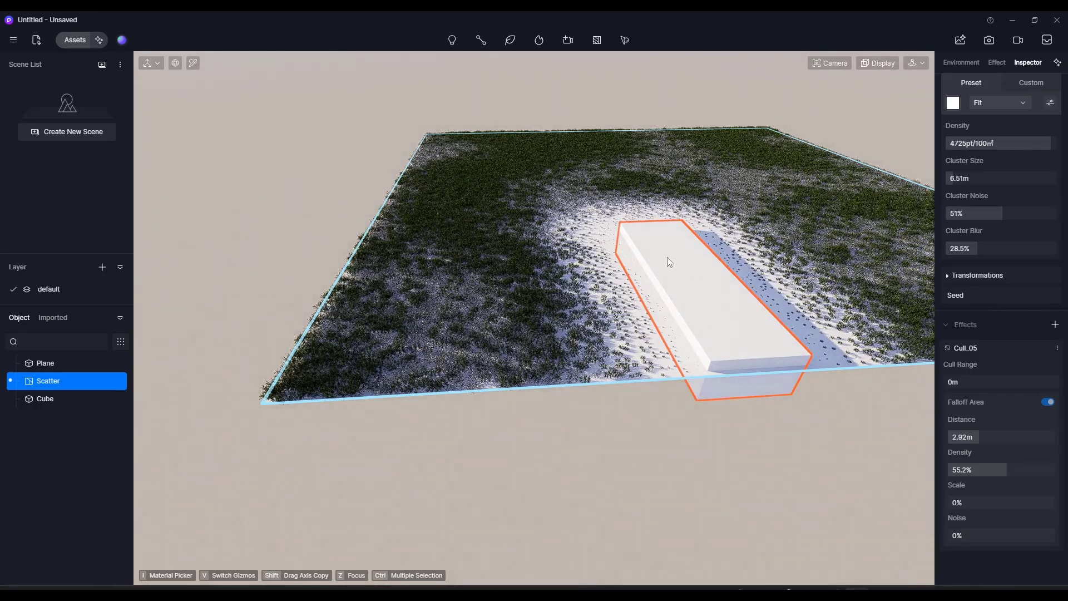
Step: Hide the cube to inspect the thinned grass beneath and around it, and show it again
click(120, 400)
right_drag(618, 285, 695, 287)
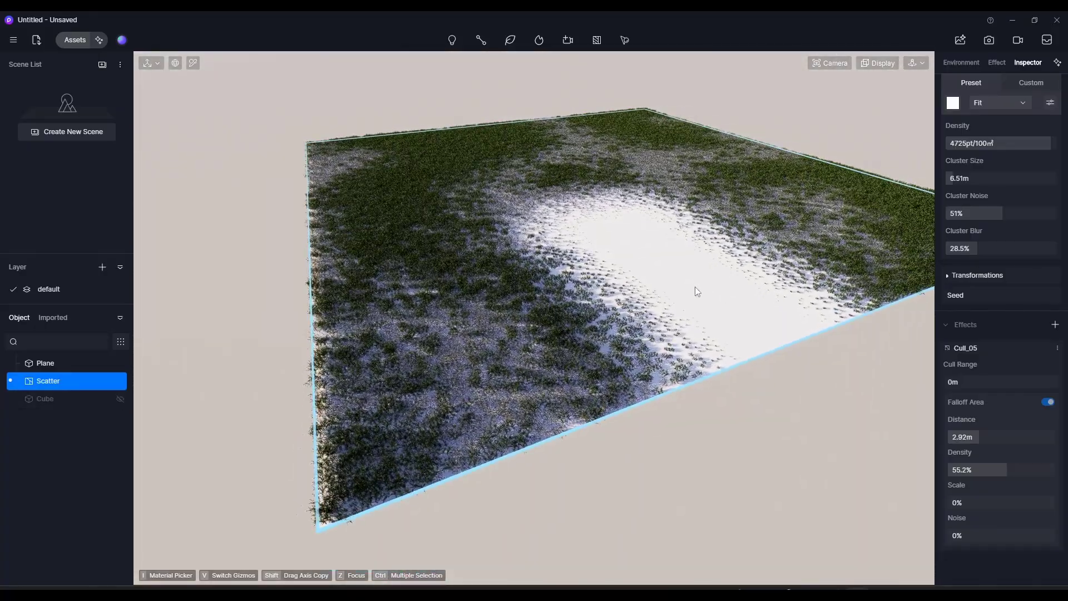
click(120, 399)
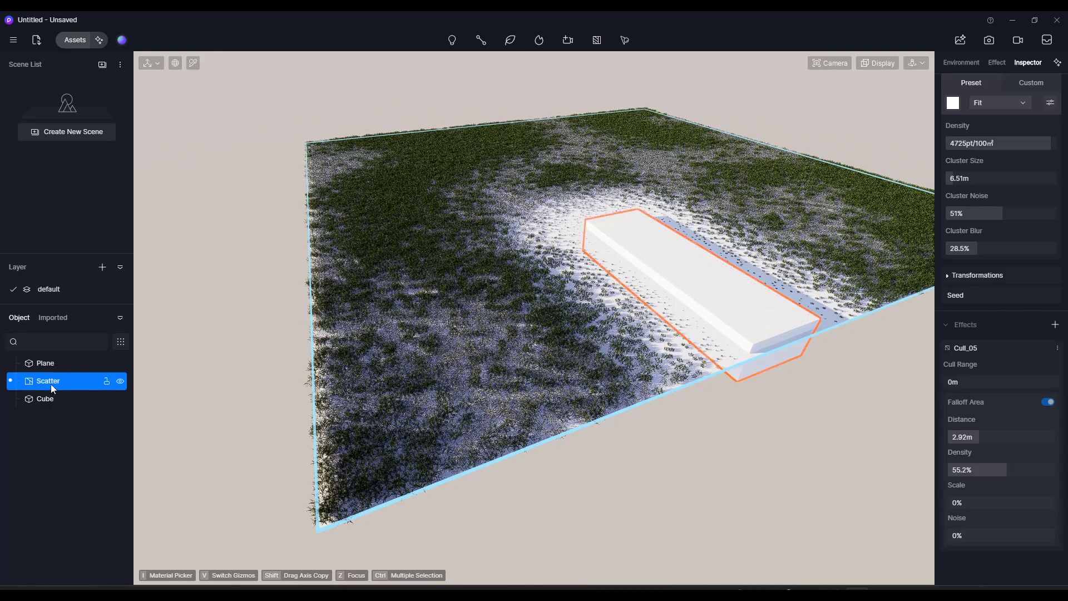
Step: Move the cube towards the middle of the grass area, to X -4840, and regenerate the scatter to inspect the shifted cull area
click(676, 282)
drag(709, 318, 610, 257)
click(54, 382)
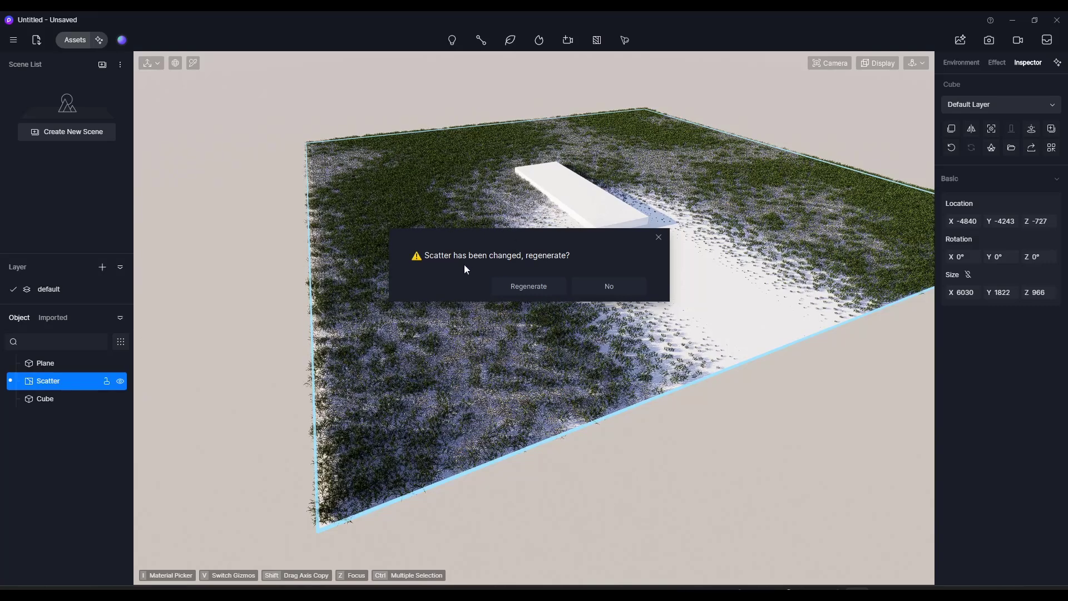
click(533, 288)
middle_drag(625, 225, 683, 292)
scroll(568, 166, down, 4)
scroll(556, 154, up, 6)
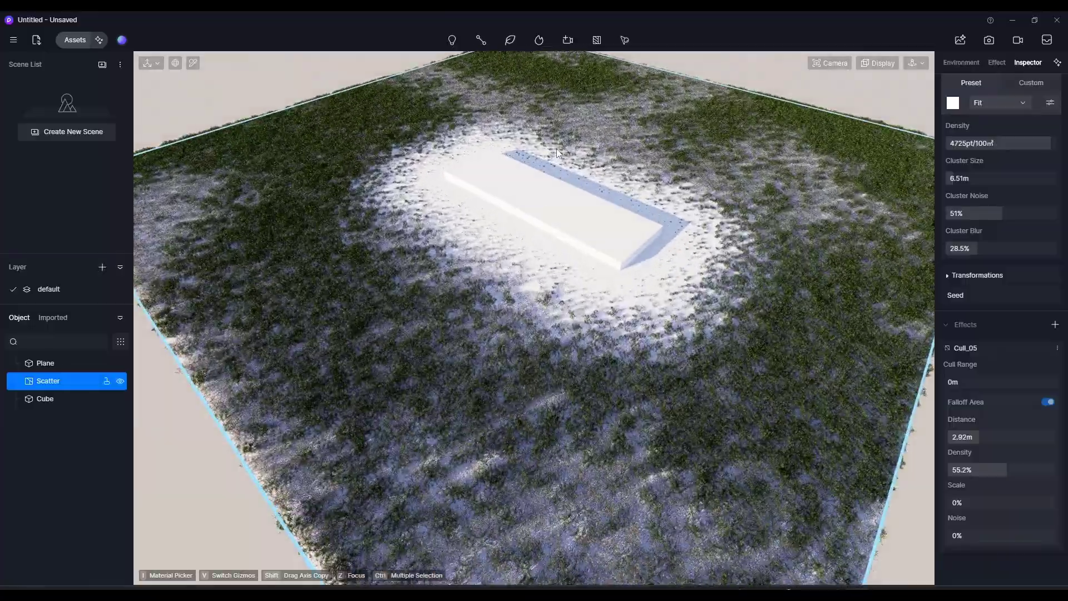
scroll(557, 154, up, 2)
middle_drag(569, 208, 584, 161)
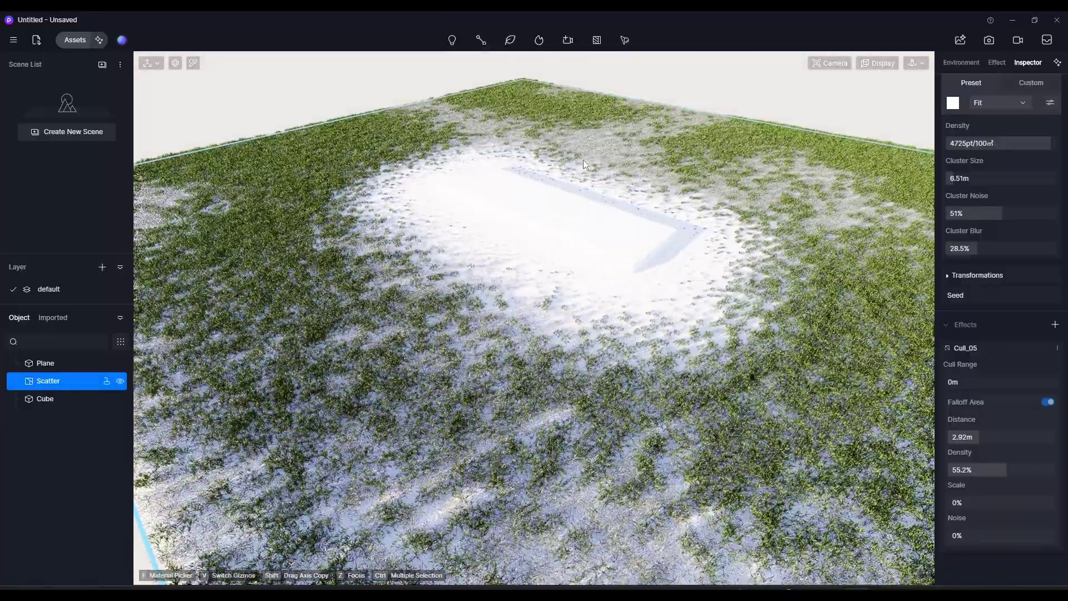
Step: Save the scatter to My Space in Studio as a preset in the Paths folder, with a name beginning "Grass Scatt"
scroll(996, 312, up, 3)
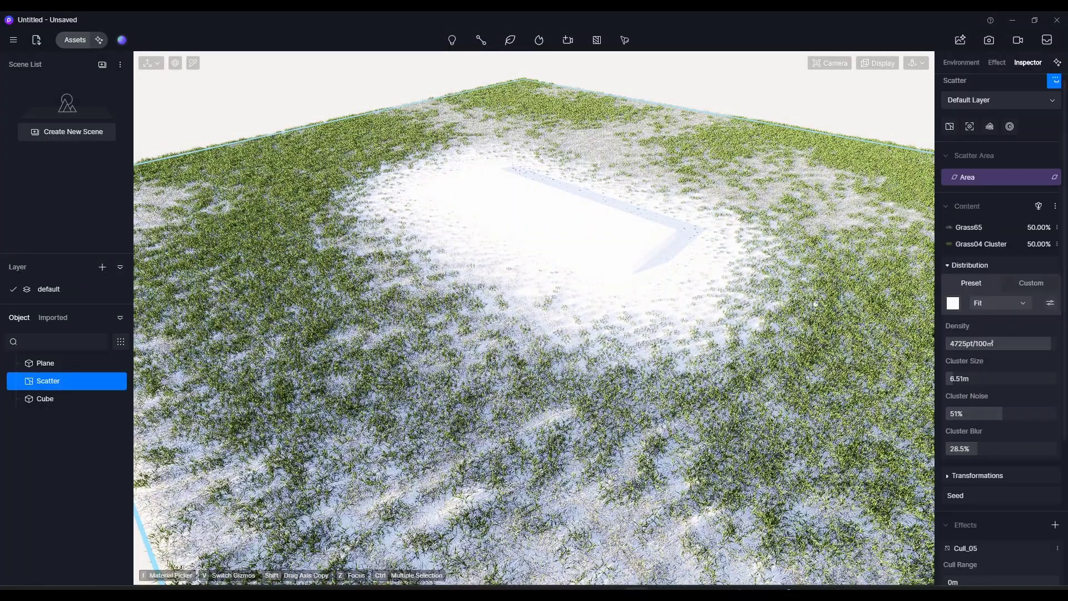
middle_drag(595, 258, 503, 195)
click(1011, 127)
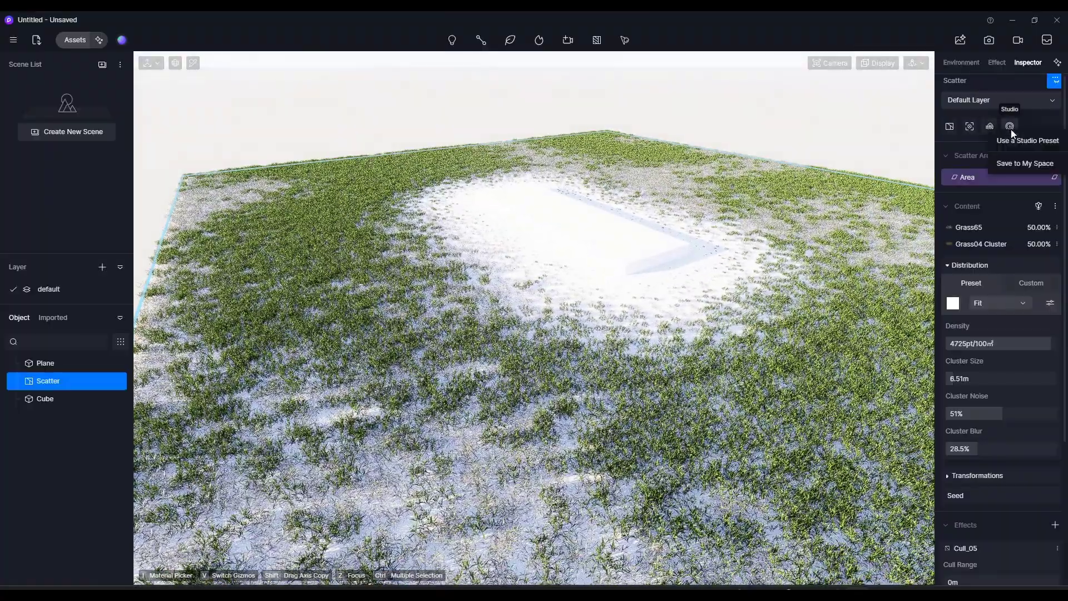
click(1024, 164)
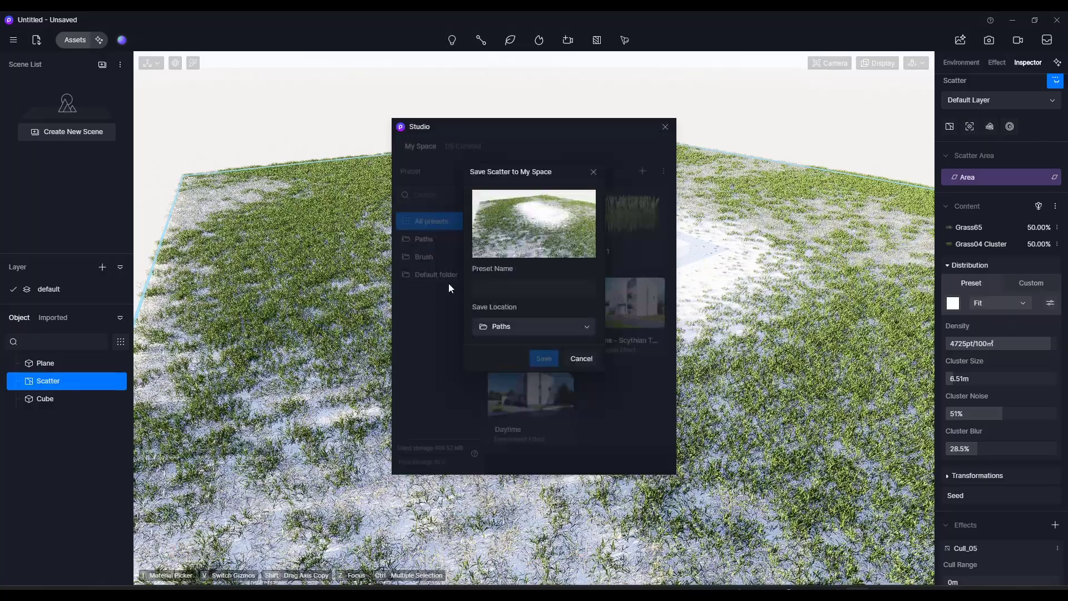
click(503, 328)
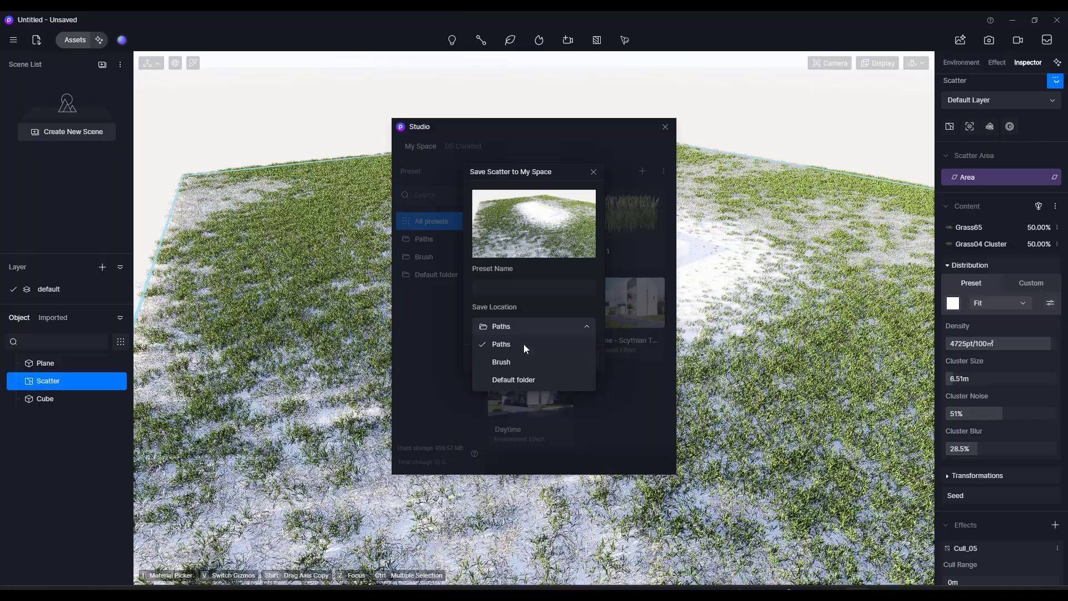
click(501, 326)
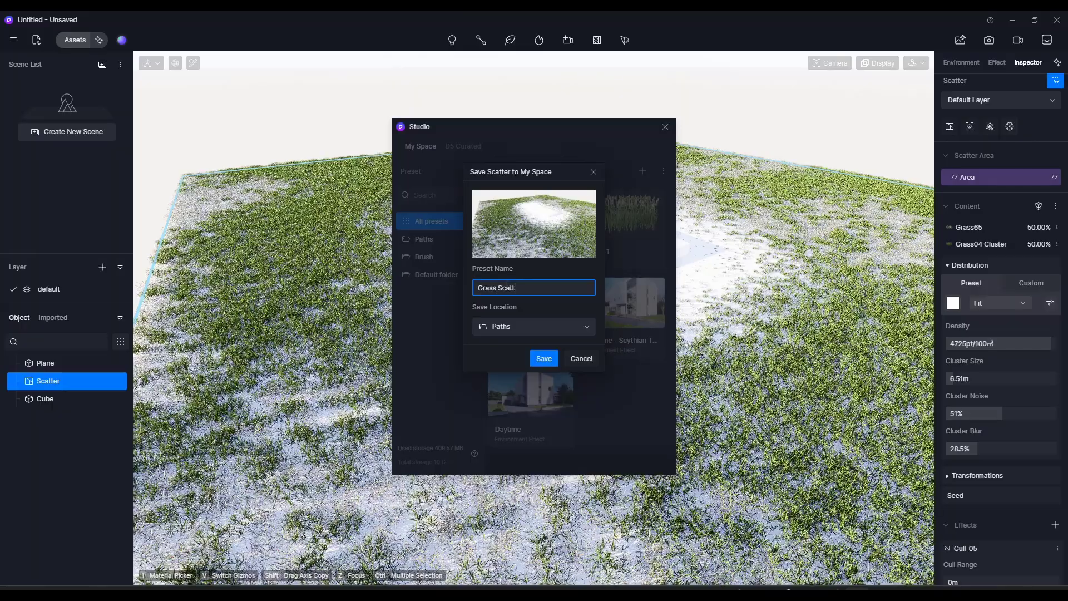
key(Return)
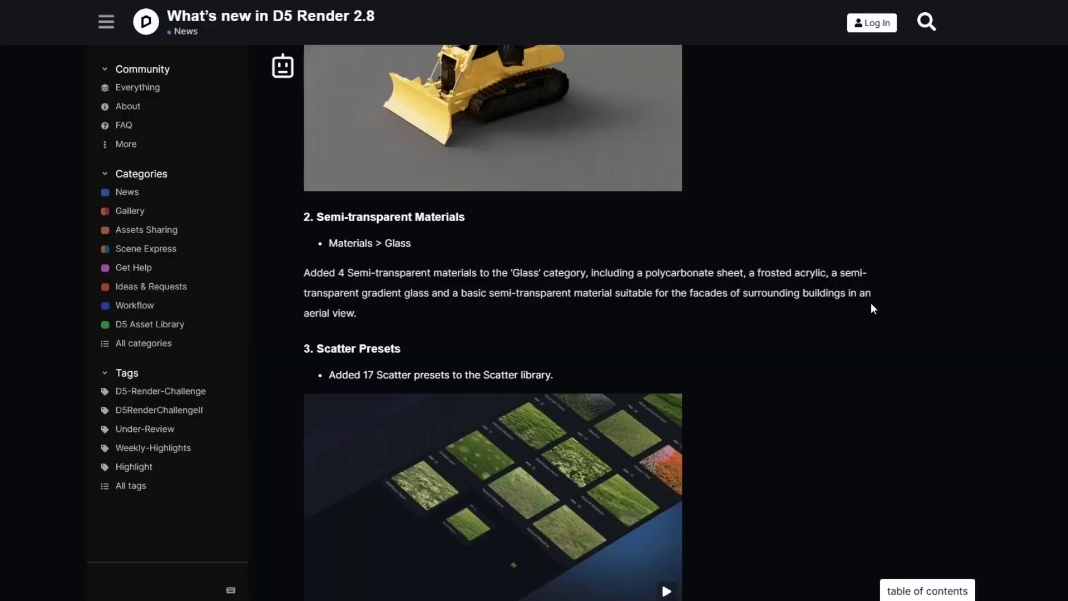
Step: Read the Construction Site Models section under Assets on the What's new page, covering workers, equipment, vehicles and machinery
scroll(552, 211, up, 3)
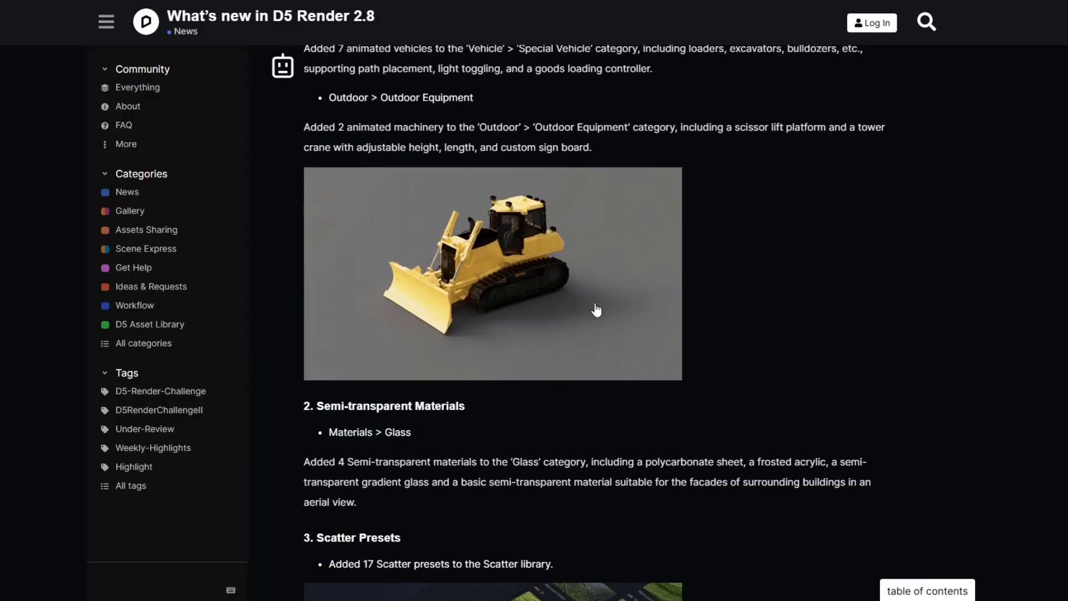
scroll(597, 310, up, 4)
scroll(400, 140, up, 1)
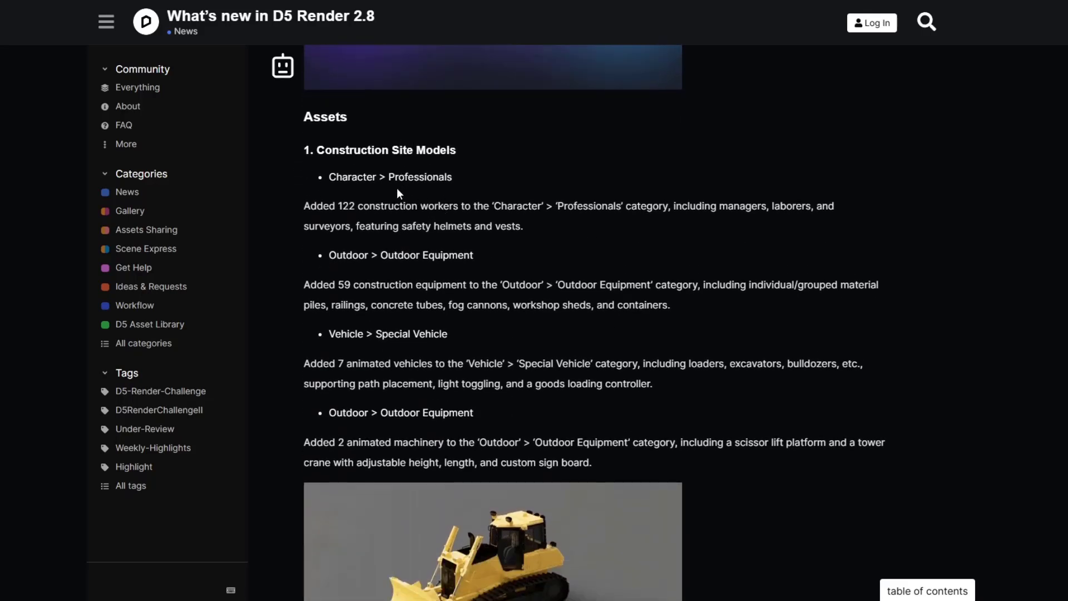
drag(370, 207, 473, 208)
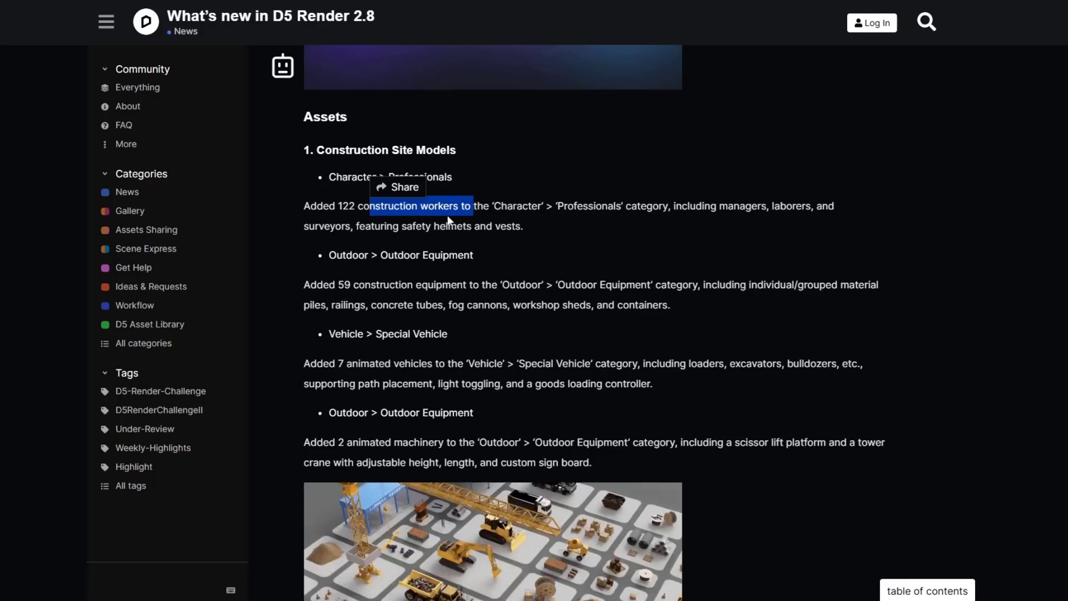
click(380, 288)
scroll(380, 289, down, 3)
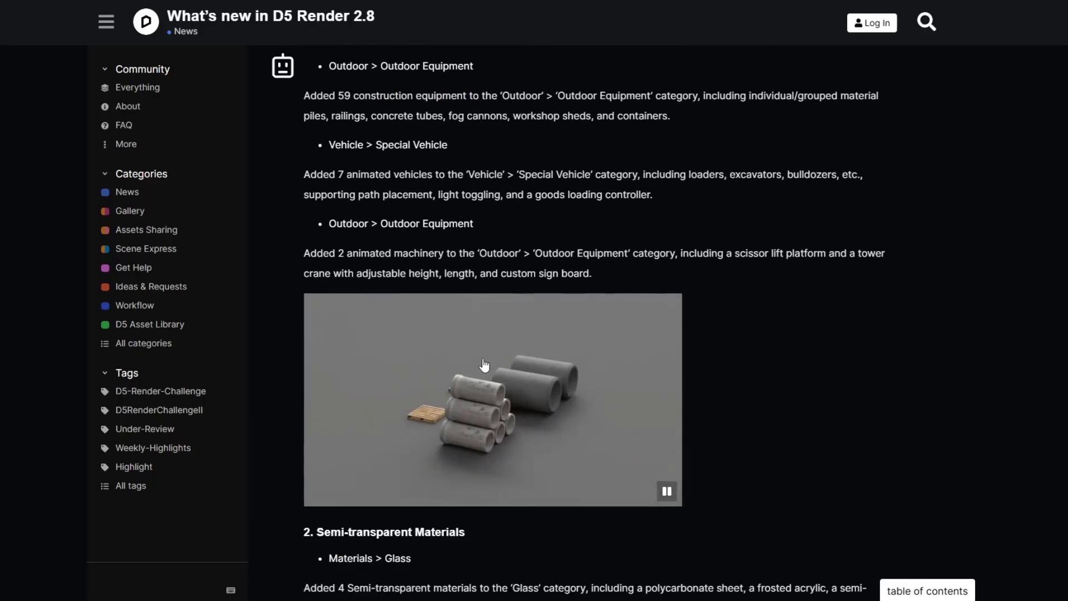
Step: Read the Semi-transparent Materials and Scatter Presets sections of the release notes
scroll(590, 286, down, 6)
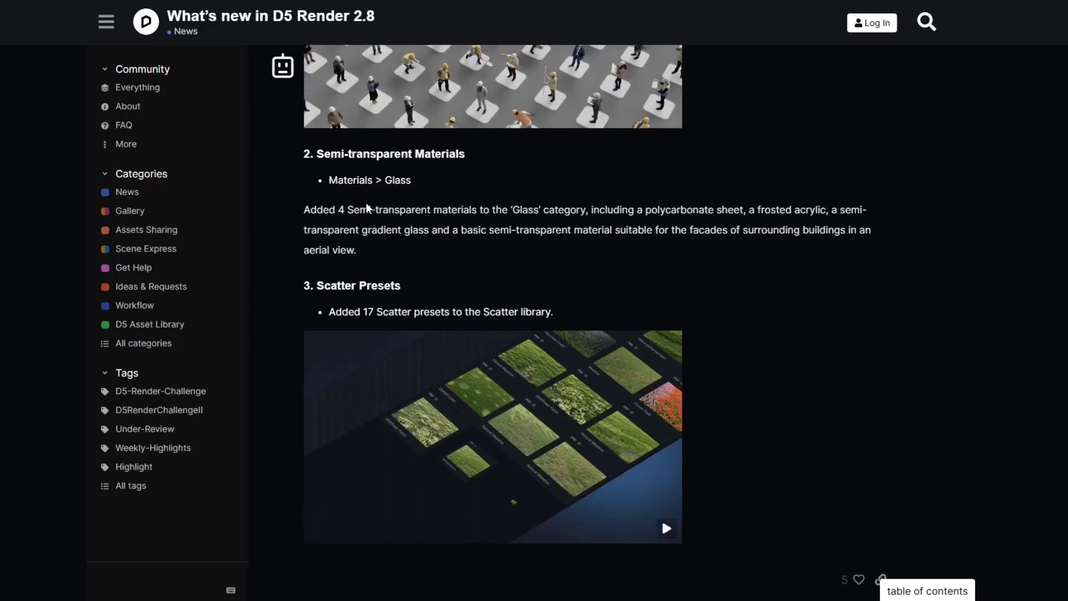
drag(338, 210, 423, 216)
click(480, 213)
scroll(572, 233, down, 2)
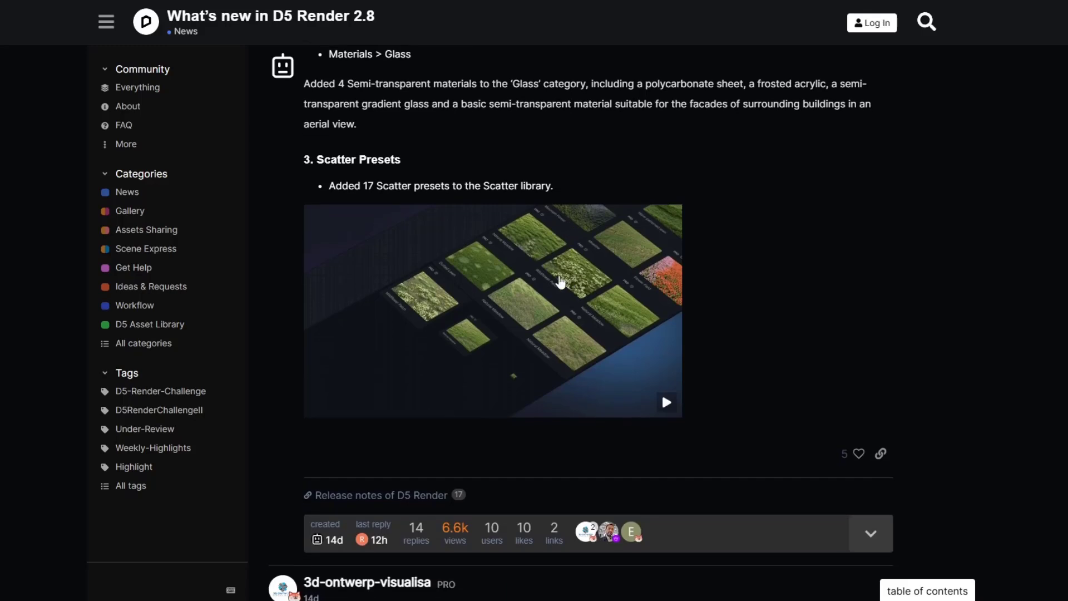